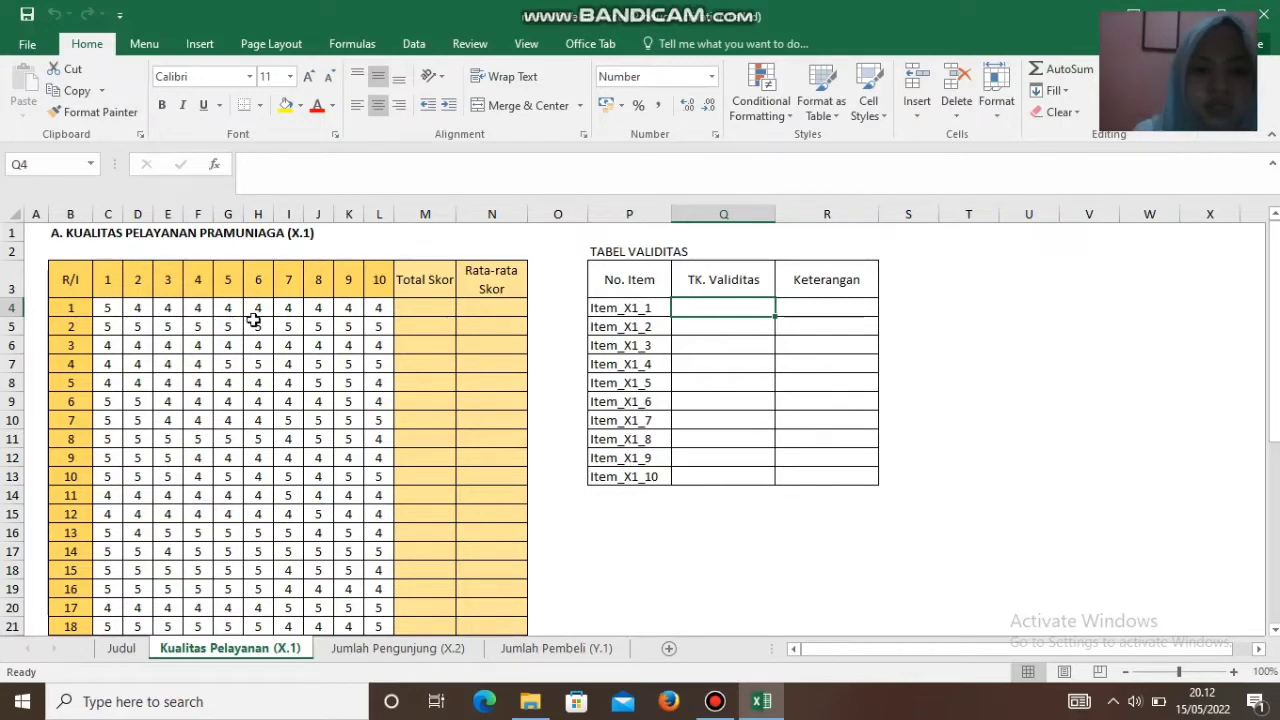
Step: Fill the Total Skor column and the JML row of the Kualitas Pelayanan (X.1) table with AutoSum over C4:M24
{"action": "left_click", "coordinate": [431, 304]}
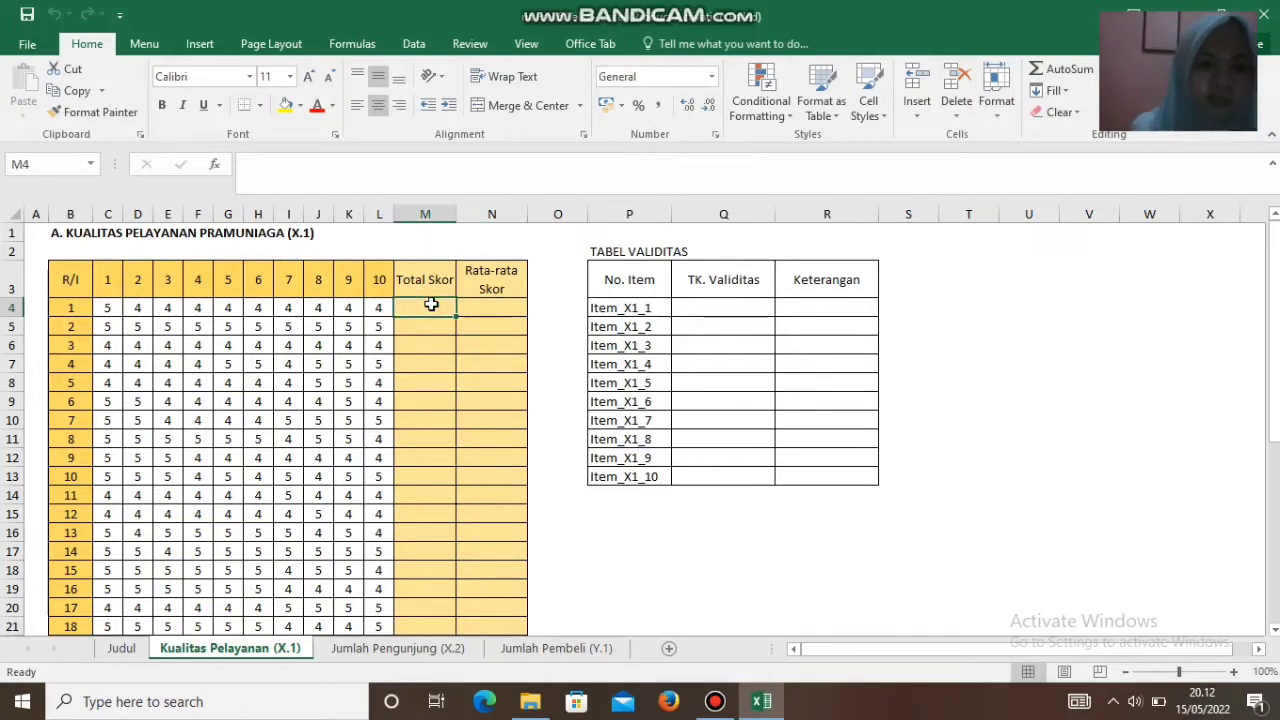
{"action": "left_click_drag", "start_coordinate": [113, 307], "coordinate": [411, 585]}
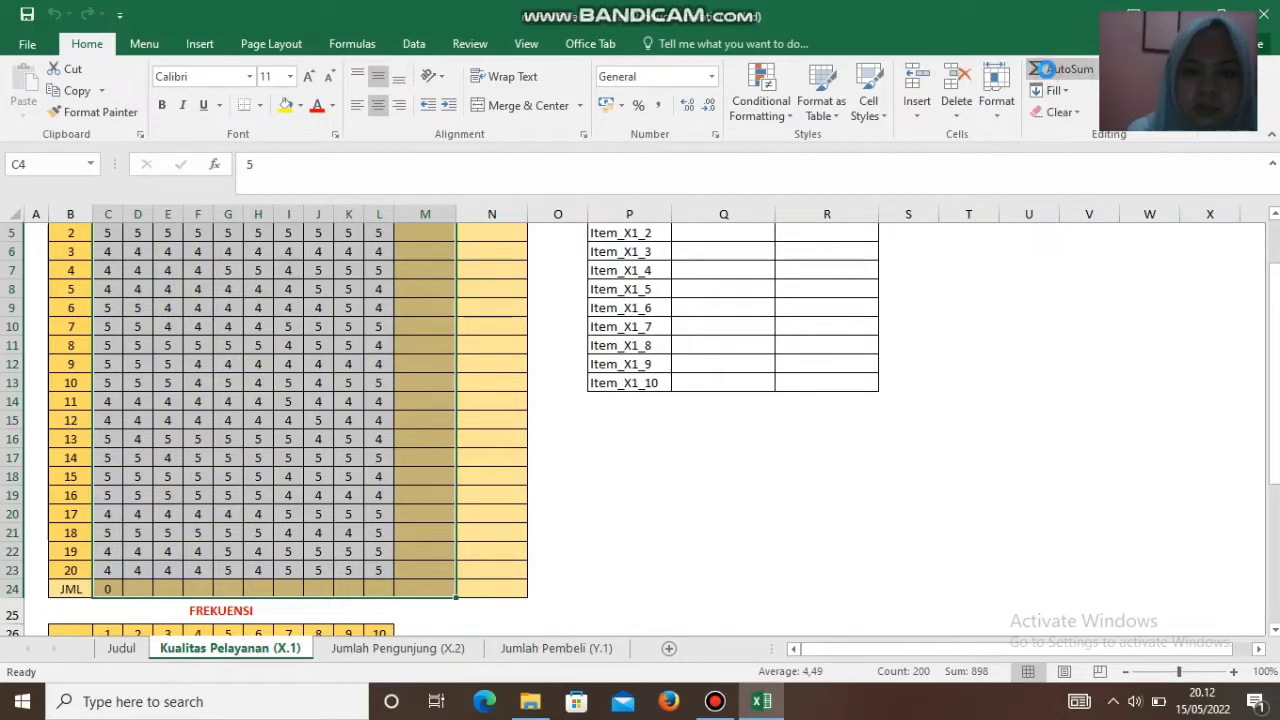
{"action": "left_click", "coordinate": [1050, 72]}
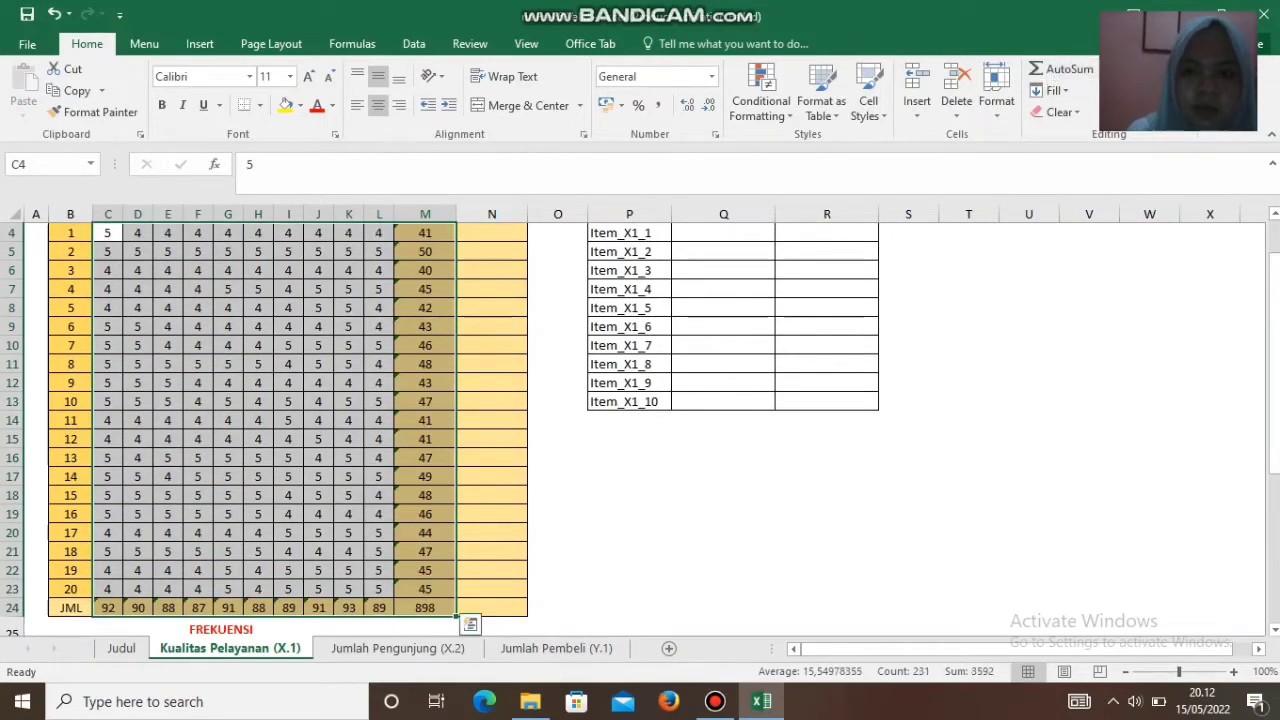
Step: Calculate Rata-rata Skor in N4 with =M4/10 and fill the formula down to the JML row in N24
{"action": "scroll", "coordinate": [1276, 226], "scroll_direction": "up", "scroll_amount": 1}
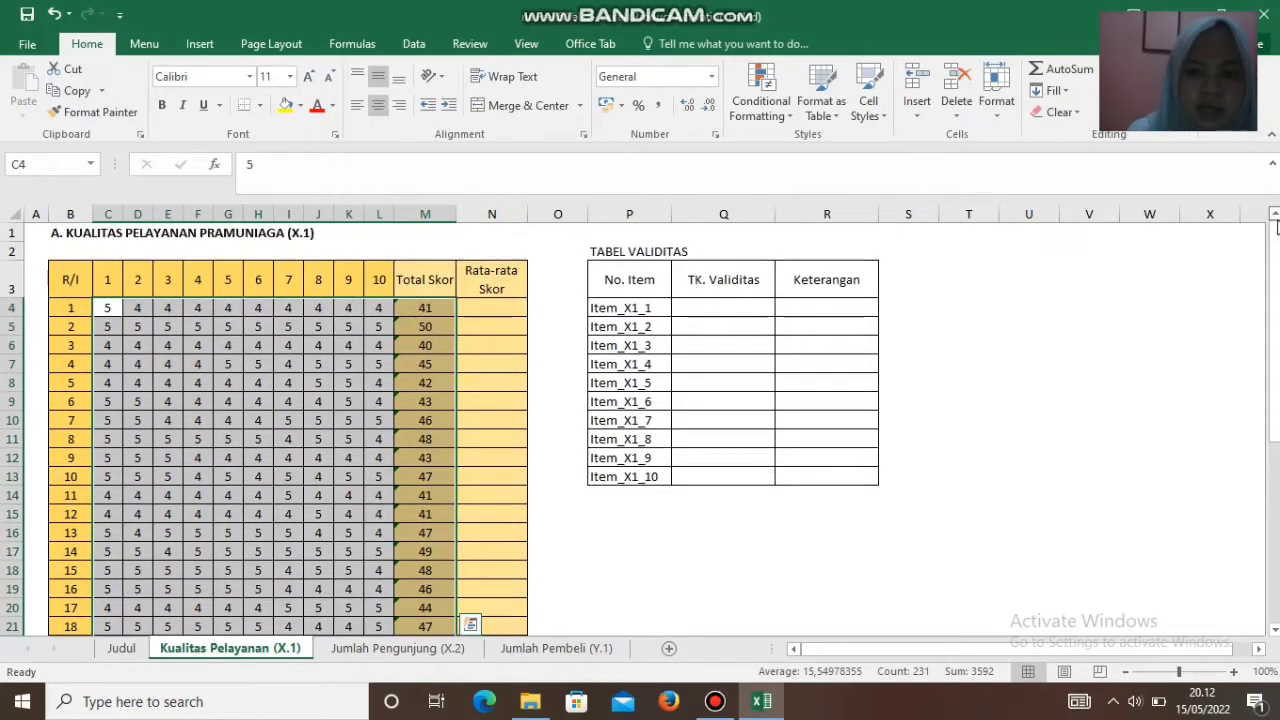
{"action": "left_click", "coordinate": [507, 307]}
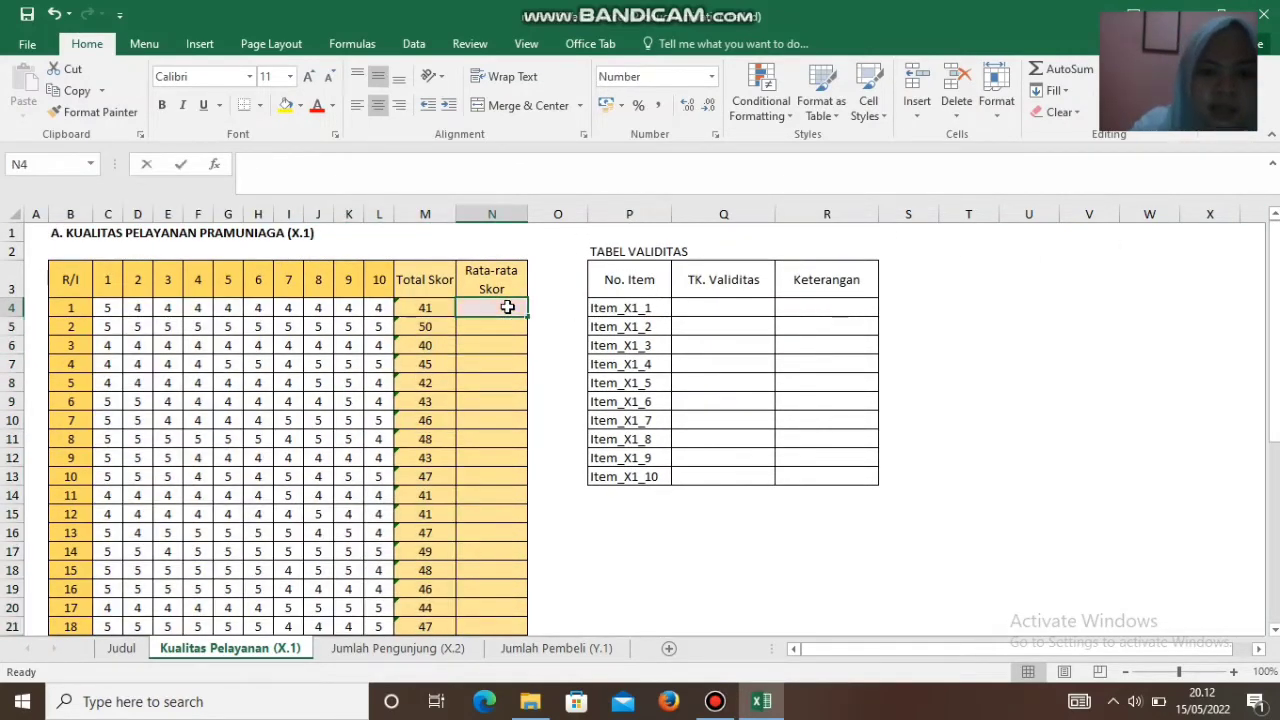
{"action": "type", "text": "="}
{"action": "left_click", "coordinate": [430, 305]}
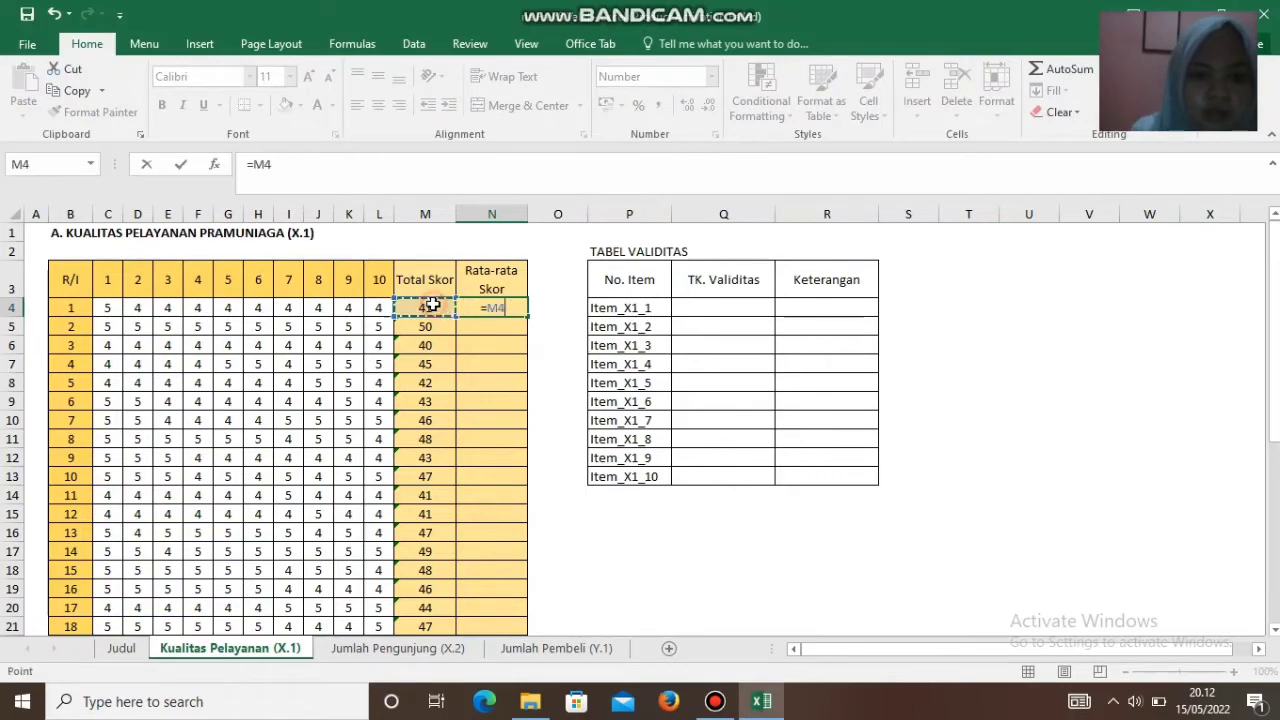
{"action": "type", "text": "/"}
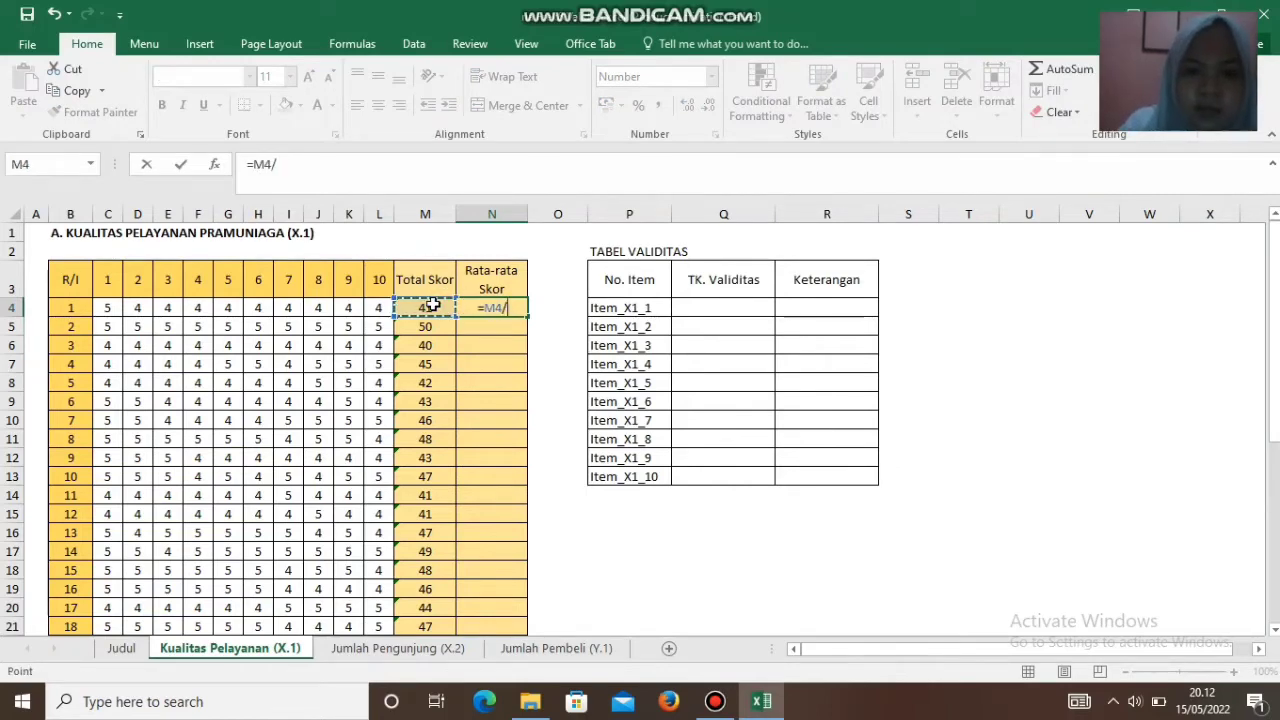
{"action": "type", "text": "10"}
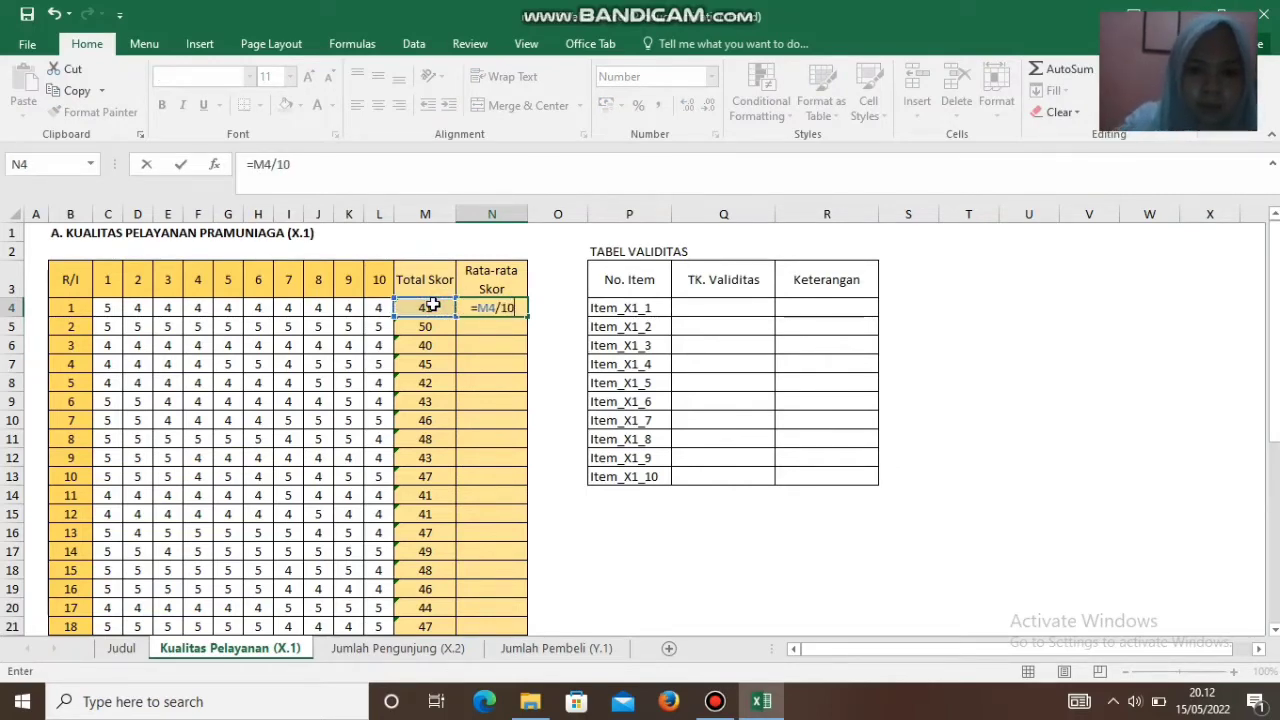
{"action": "key", "text": "Return"}
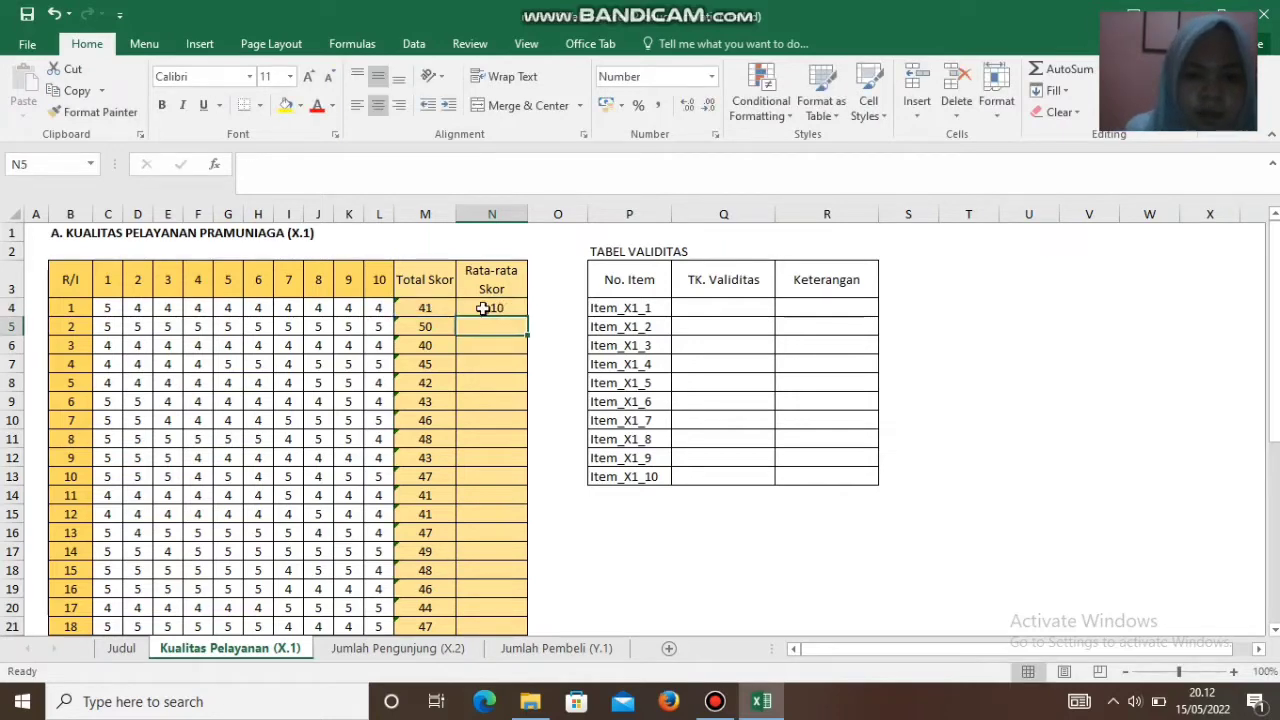
{"action": "left_click", "coordinate": [483, 309]}
{"action": "left_click_drag", "start_coordinate": [525, 318], "coordinate": [515, 583]}
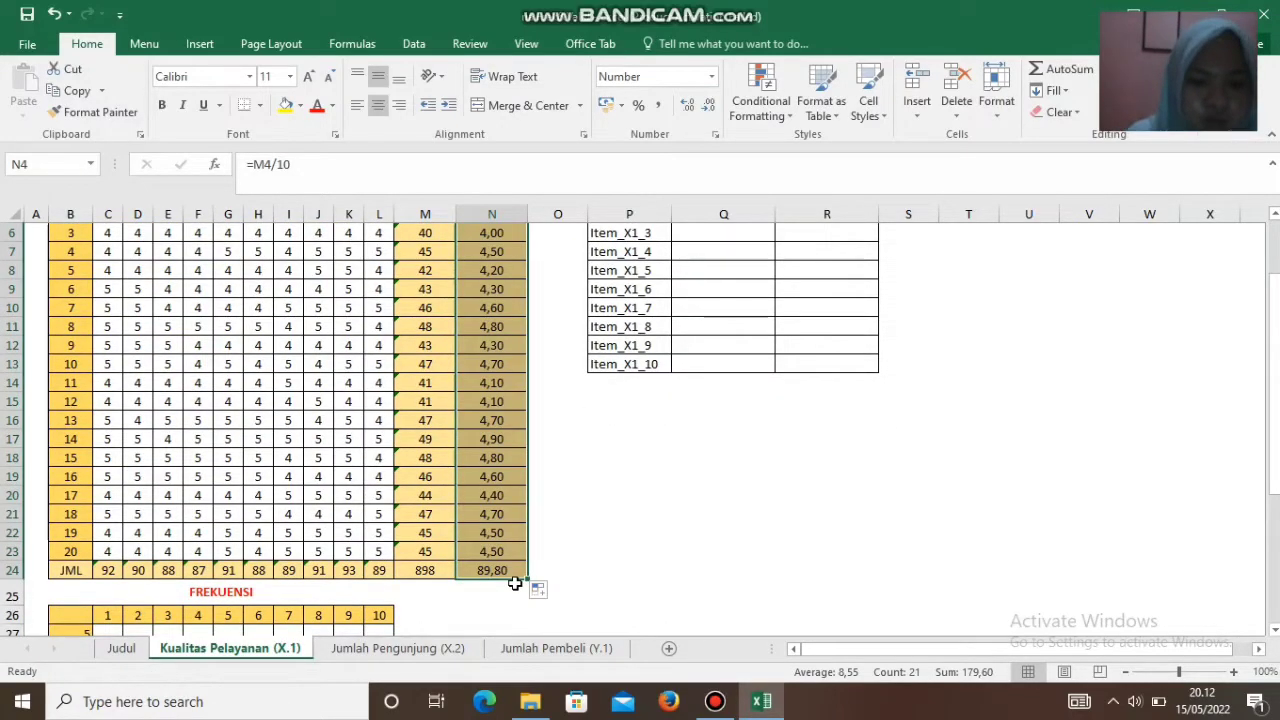
Step: On the Jumlah Pengunjung (X.2) sheet, fill the Total Skor column and JML row with AutoSum over C4:M24
{"action": "left_click", "coordinate": [456, 650]}
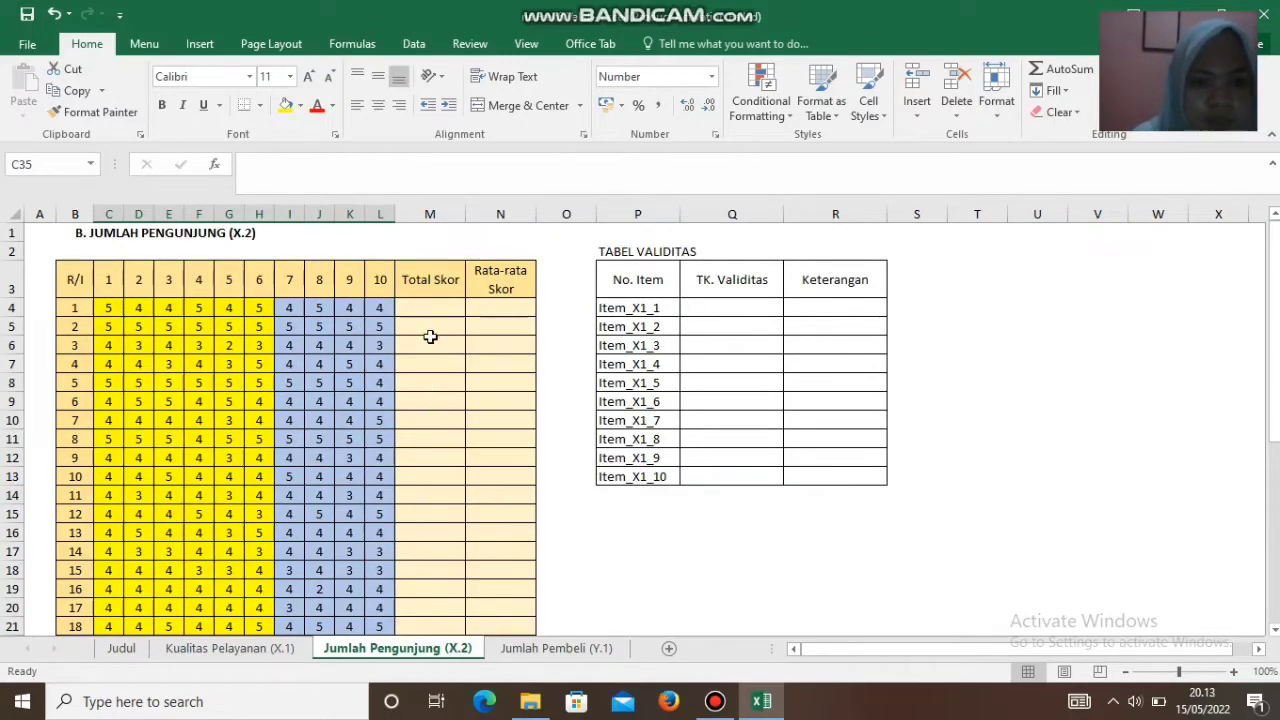
{"action": "left_click", "coordinate": [430, 307]}
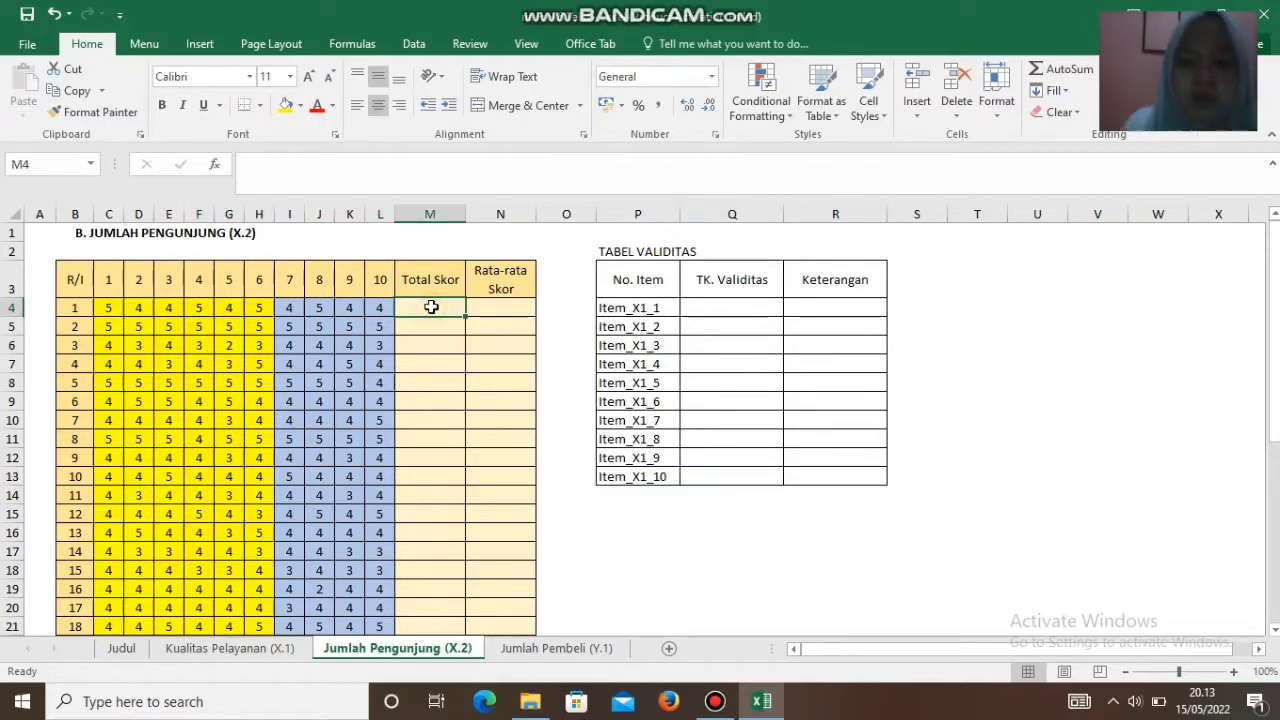
{"action": "left_click_drag", "start_coordinate": [111, 310], "coordinate": [423, 521]}
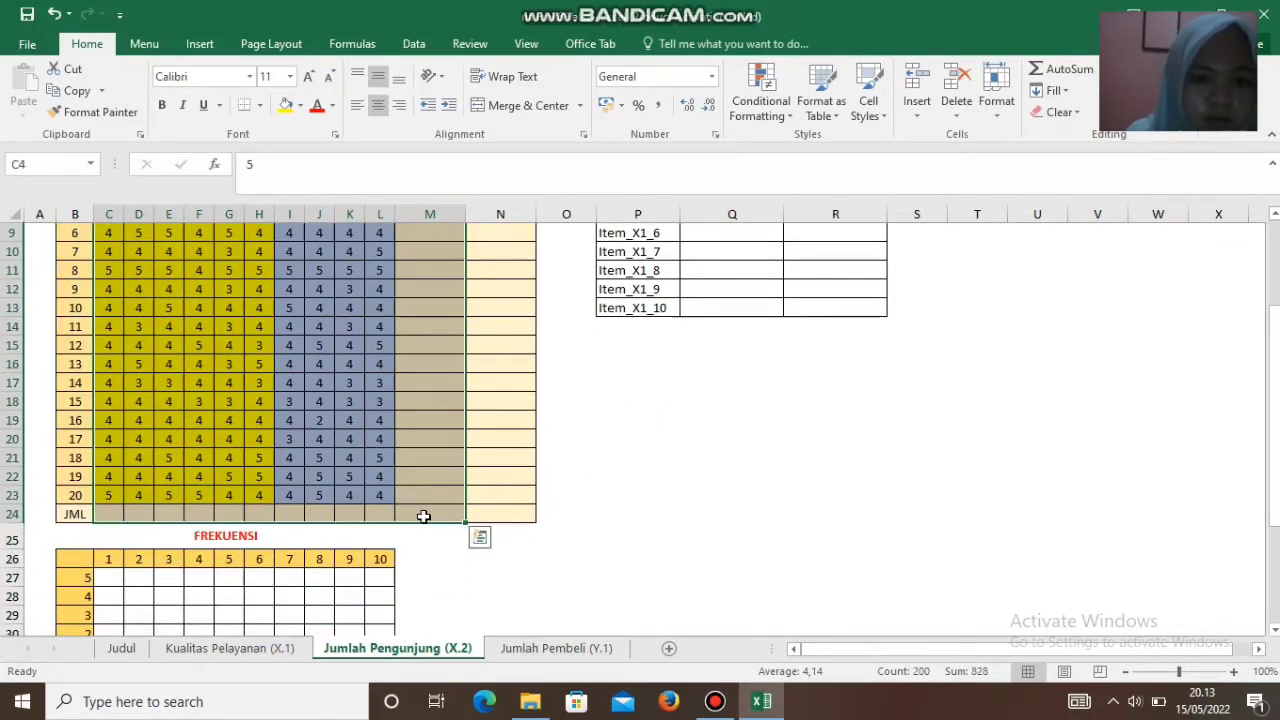
{"action": "left_click", "coordinate": [1048, 69]}
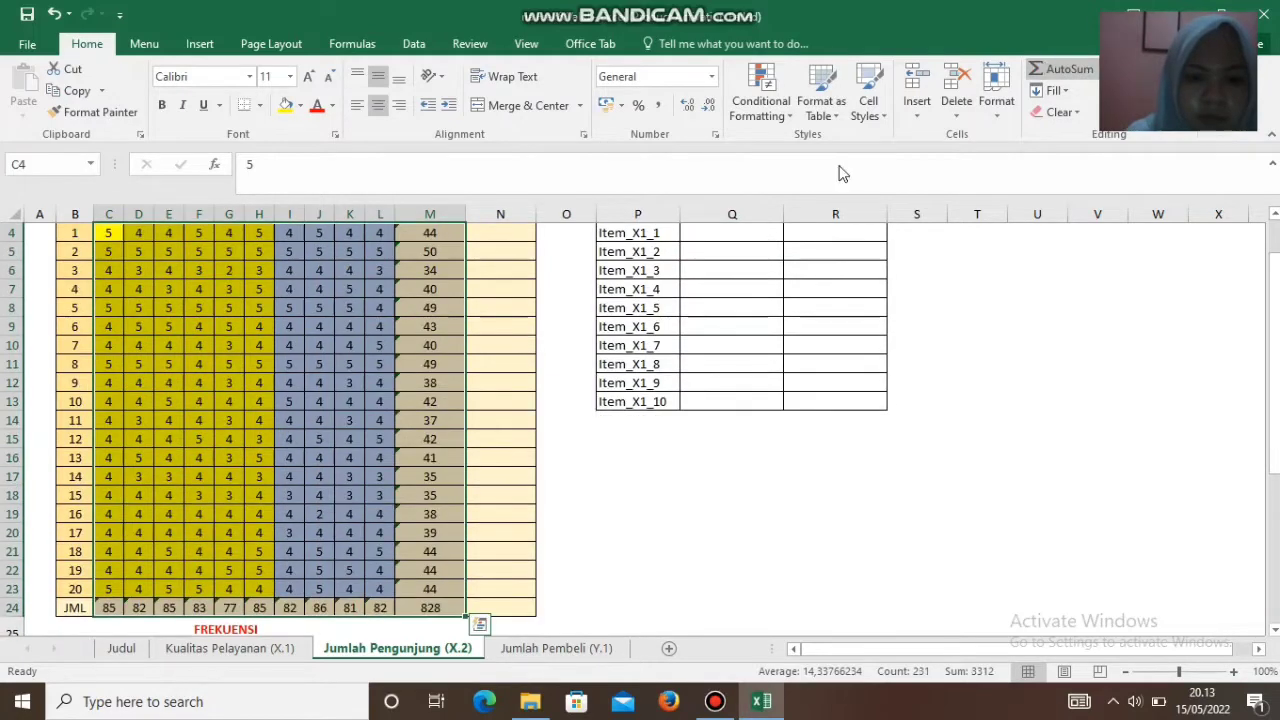
Step: Enter =M4/10 as the first Rata-rata Skor of the Jumlah Pengunjung table and copy it down through N24
{"action": "scroll", "coordinate": [1276, 243], "scroll_direction": "up", "scroll_amount": 1}
{"action": "scroll", "coordinate": [1276, 243], "scroll_direction": "up", "scroll_amount": 1}
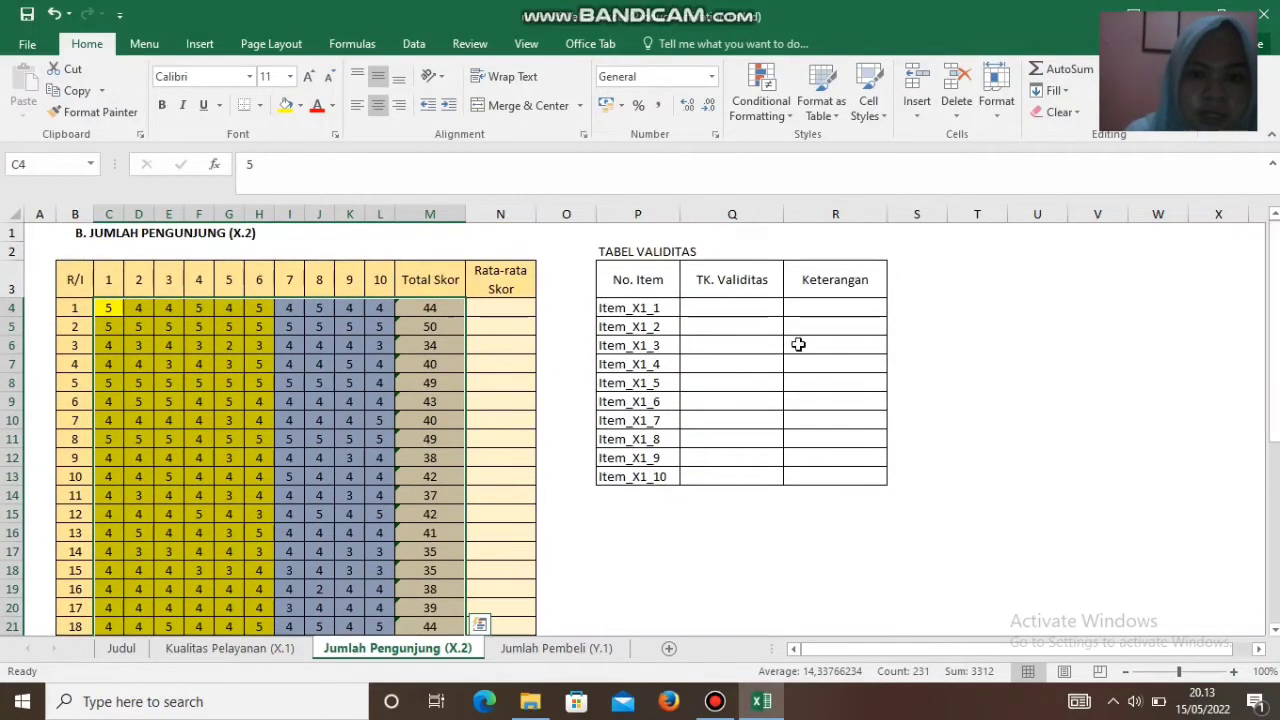
{"action": "left_click", "coordinate": [512, 312]}
{"action": "type", "text": "="}
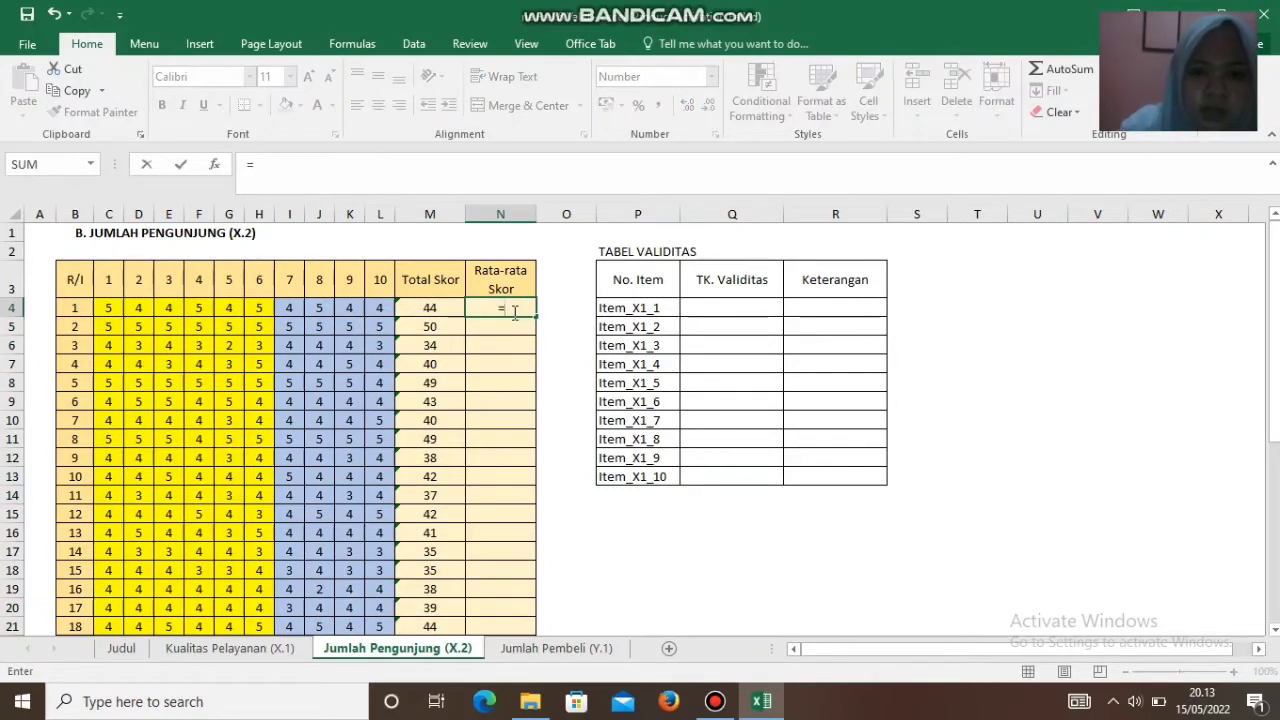
{"action": "left_click", "coordinate": [442, 308]}
{"action": "type", "text": "/10"}
{"action": "key", "text": "Return"}
{"action": "left_click", "coordinate": [523, 305]}
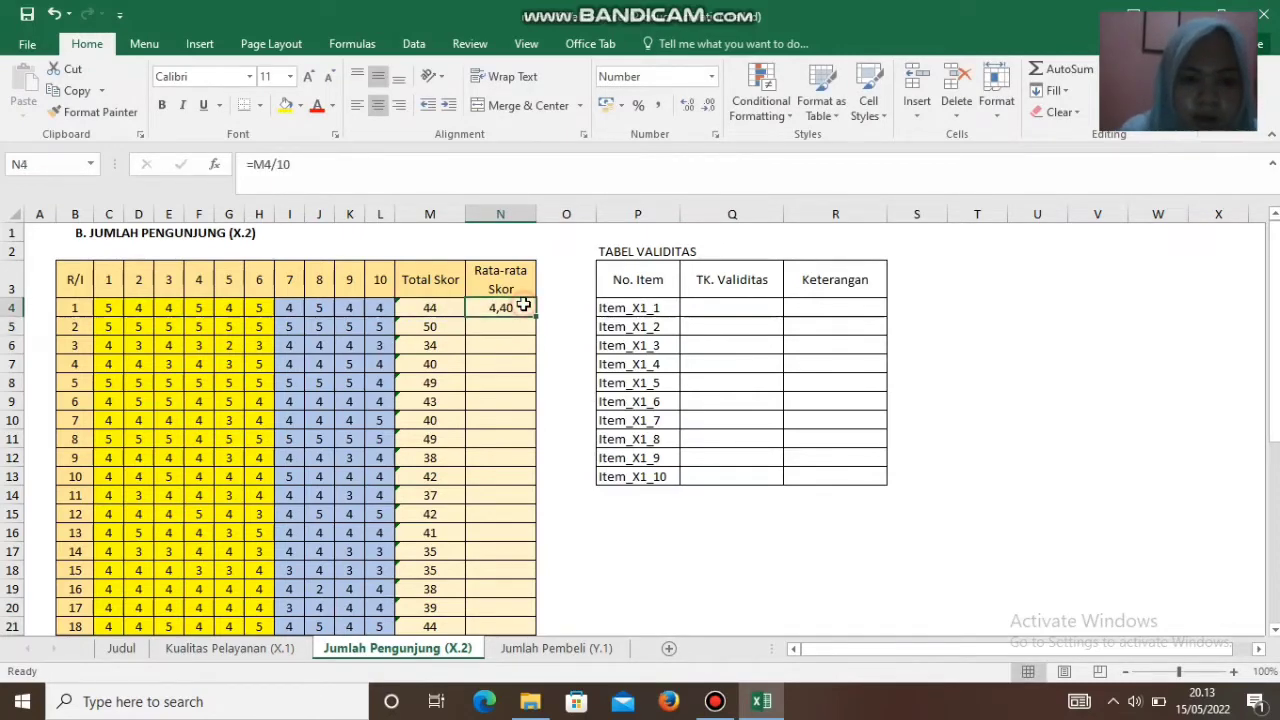
{"action": "left_click_drag", "start_coordinate": [537, 319], "coordinate": [539, 618]}
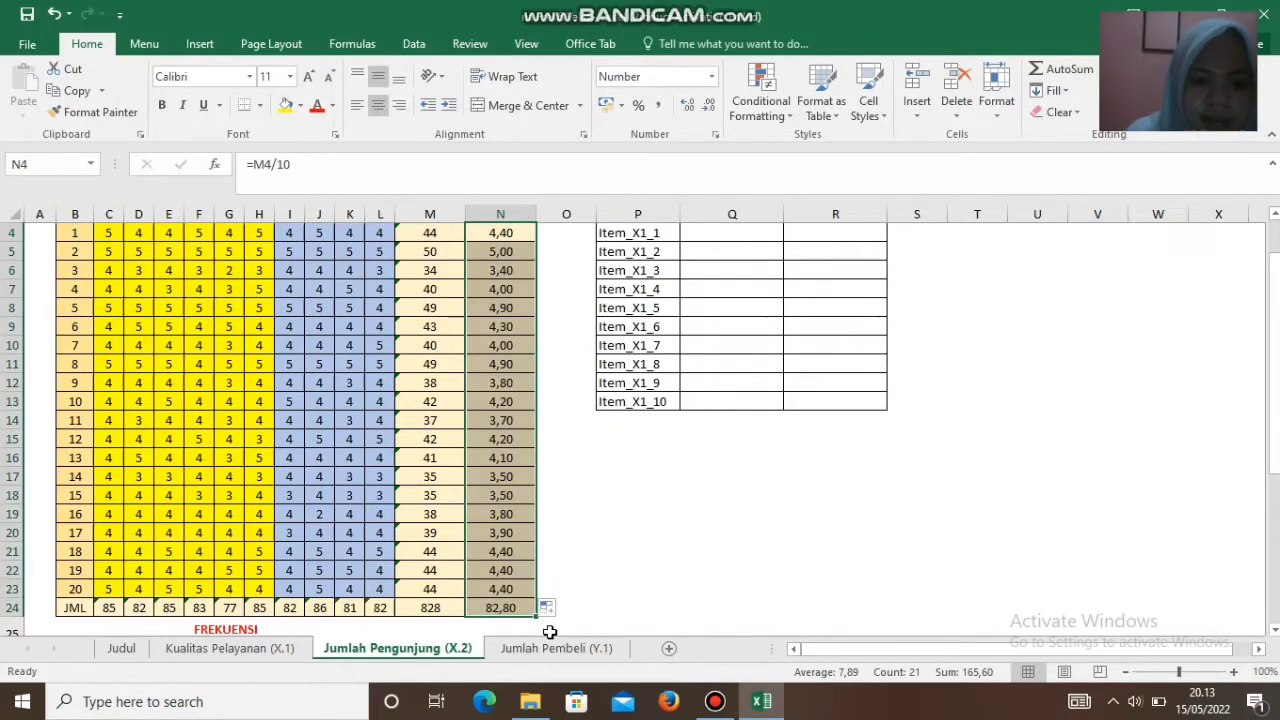
Step: On the Jumlah Pembeli (Y.1) sheet, fill the Total Skor column and JML row with AutoSum over C4:M24
{"action": "left_click", "coordinate": [545, 649]}
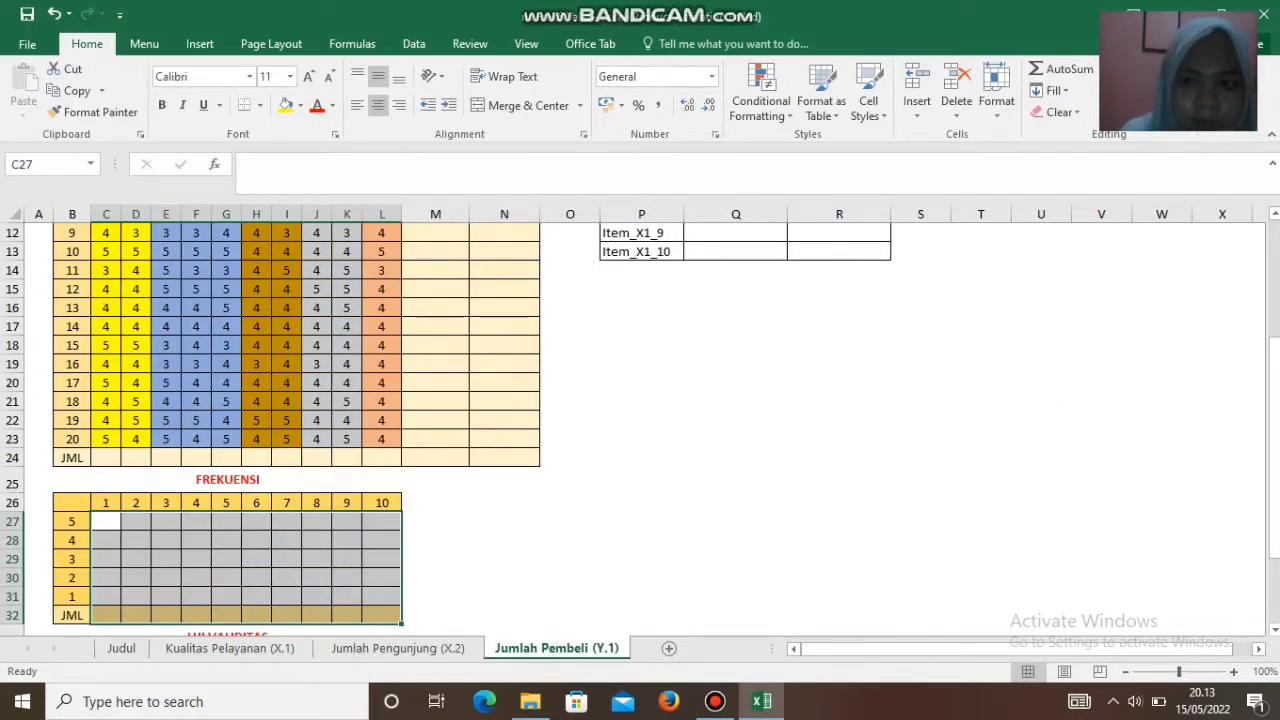
{"action": "scroll", "coordinate": [1278, 268], "scroll_direction": "up", "scroll_amount": 4}
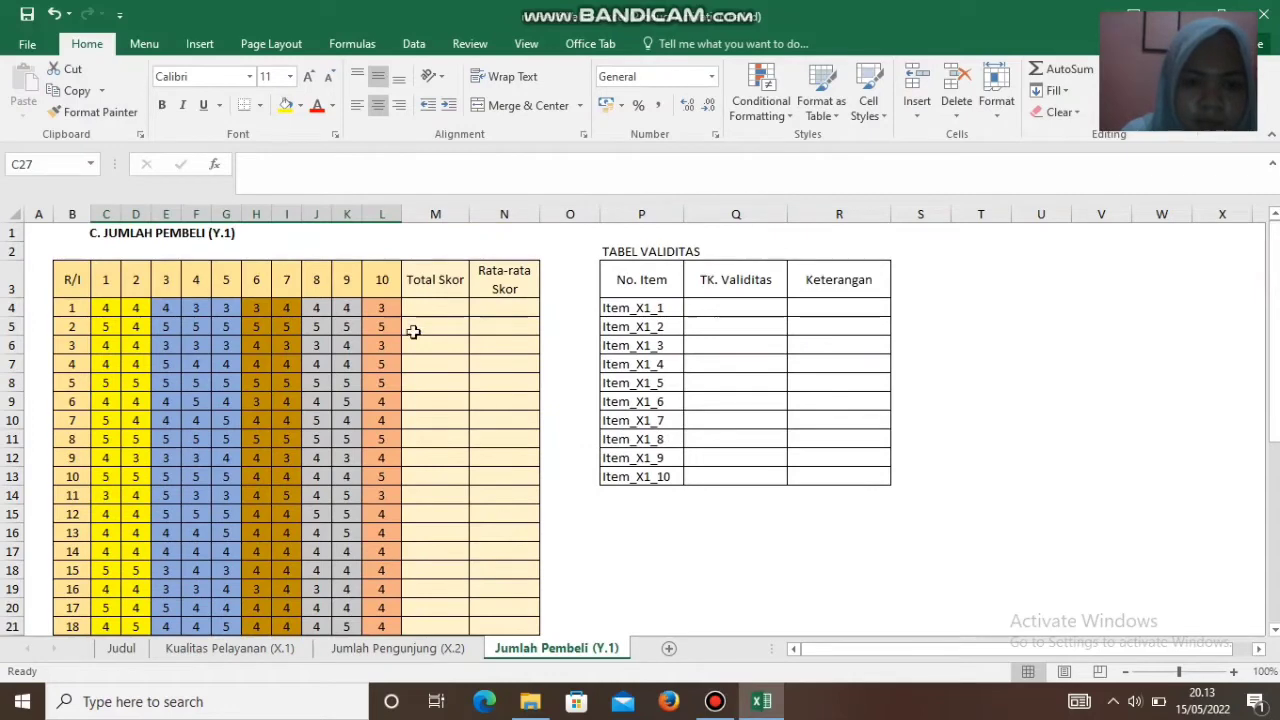
{"action": "left_click", "coordinate": [437, 312]}
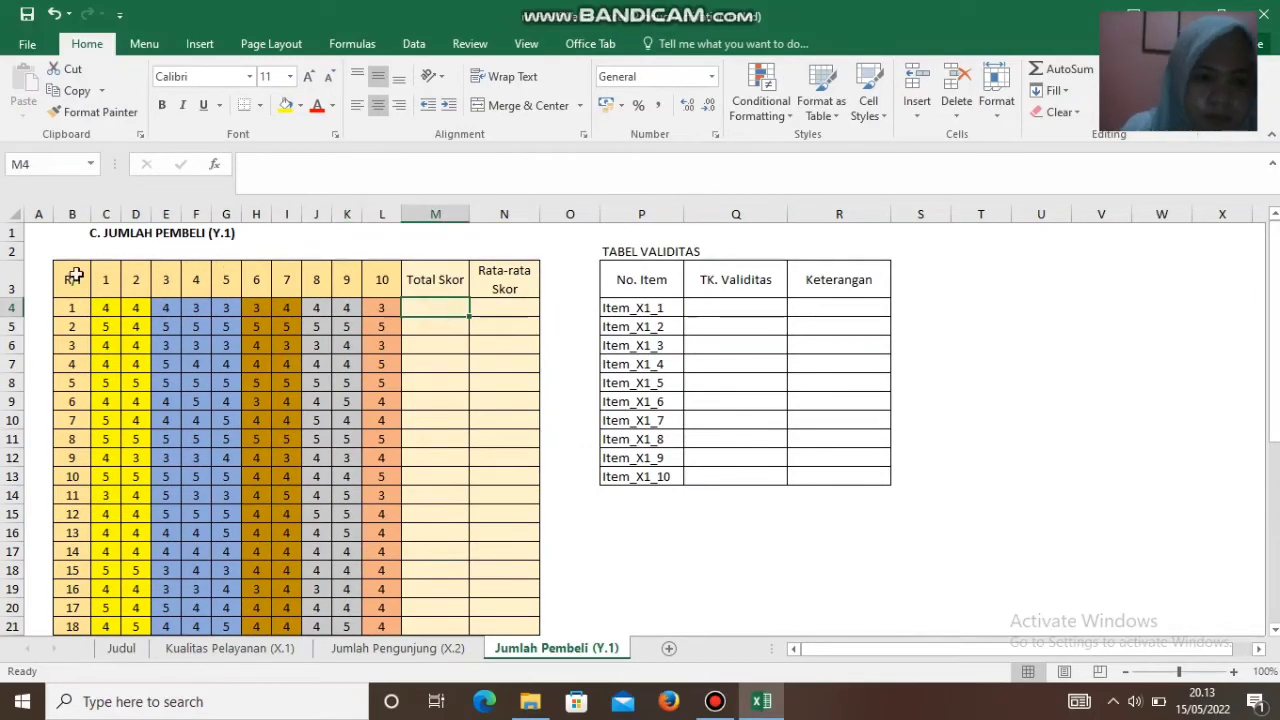
{"action": "left_click_drag", "start_coordinate": [100, 314], "coordinate": [440, 549]}
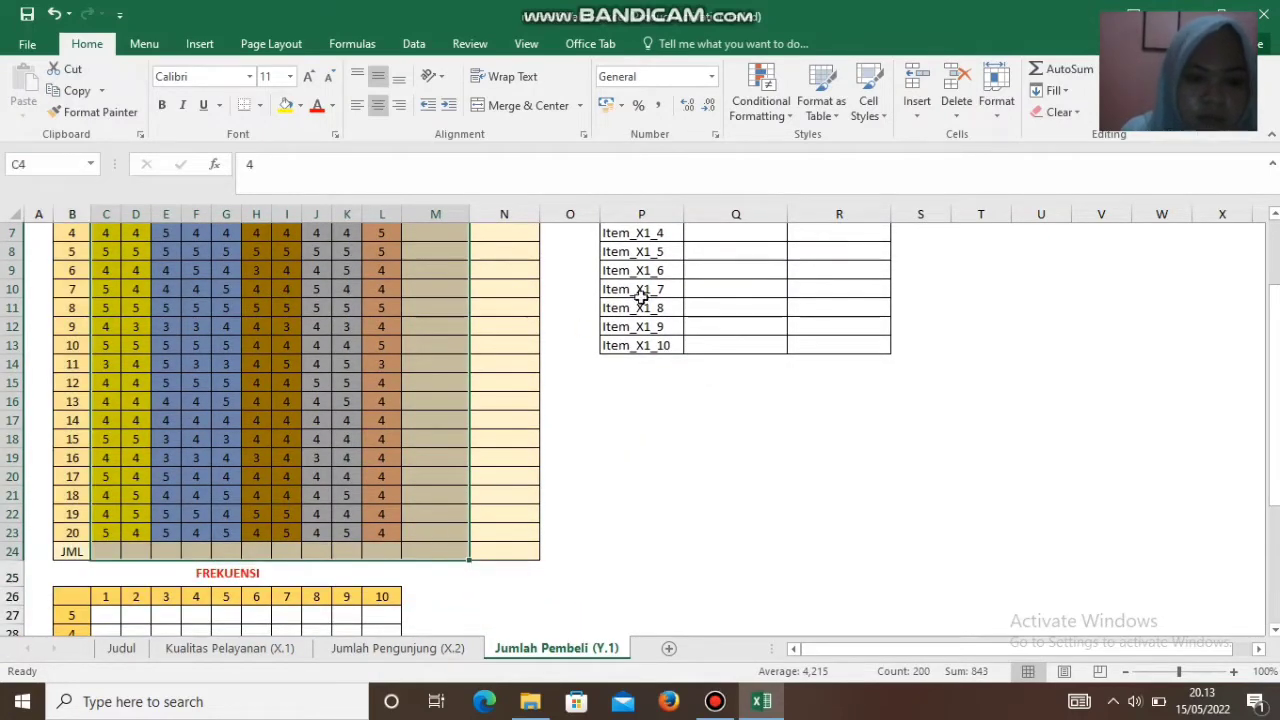
{"action": "left_click", "coordinate": [1060, 72]}
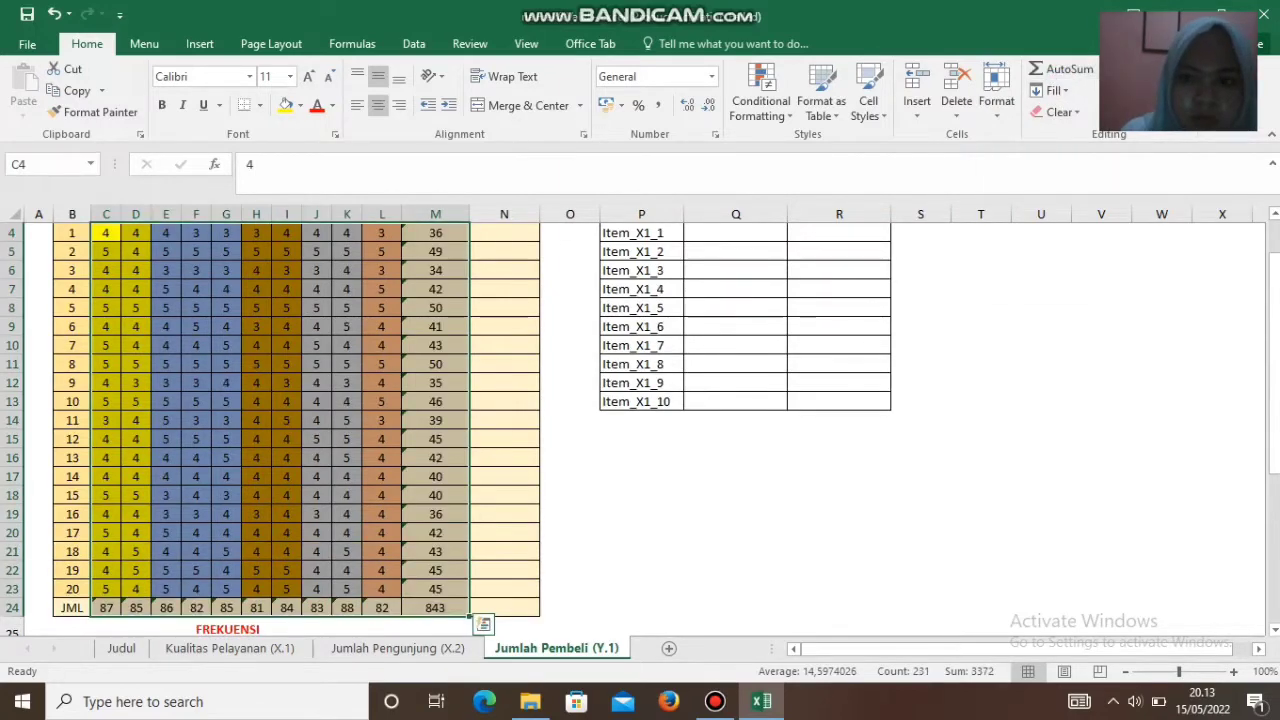
Step: Compute Rata-rata Skor for the Jumlah Pembeli table with =M4/10 in N4, filled down through N24
{"action": "scroll", "coordinate": [543, 326], "scroll_direction": "up", "scroll_amount": 1}
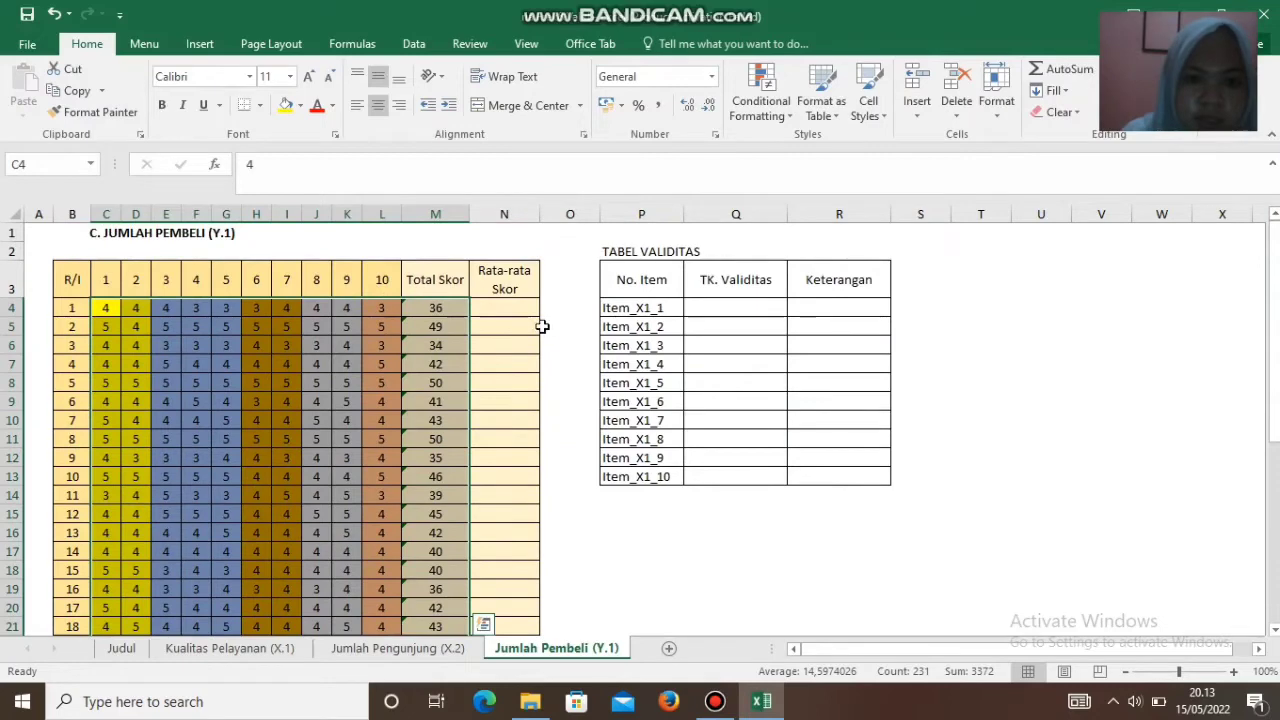
{"action": "left_click", "coordinate": [526, 314]}
{"action": "type", "text": "="}
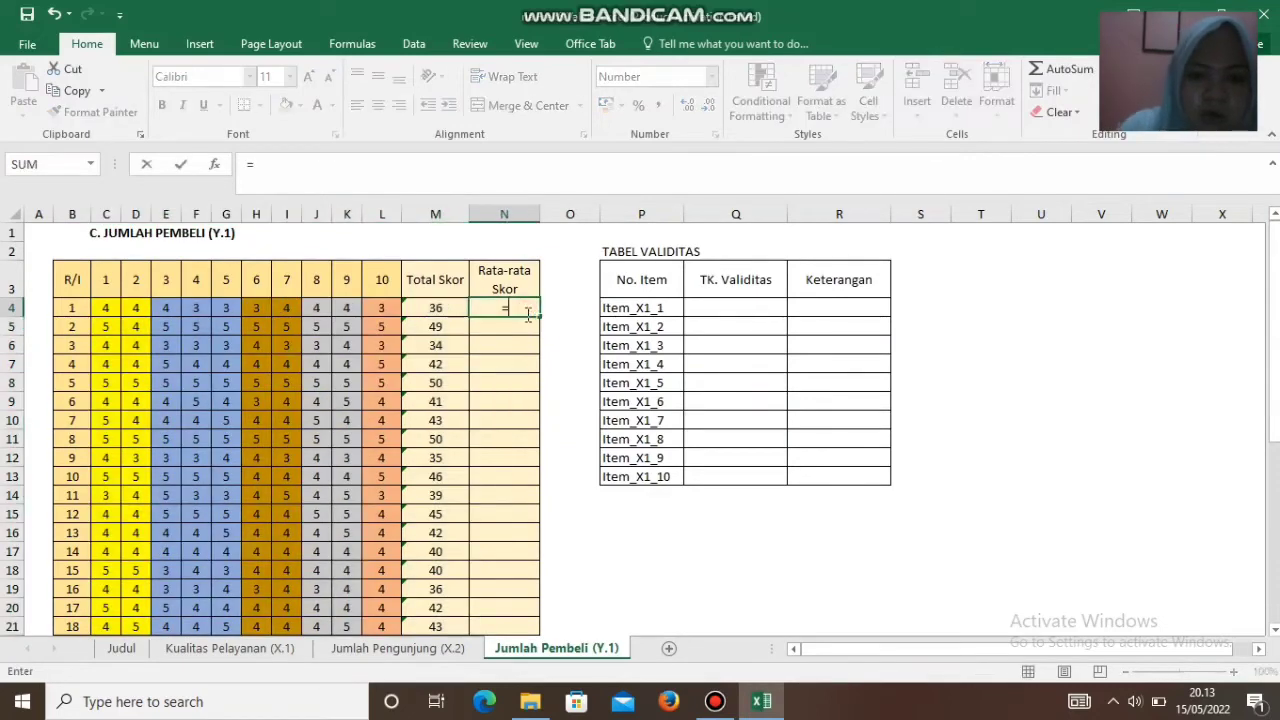
{"action": "left_click", "coordinate": [437, 309]}
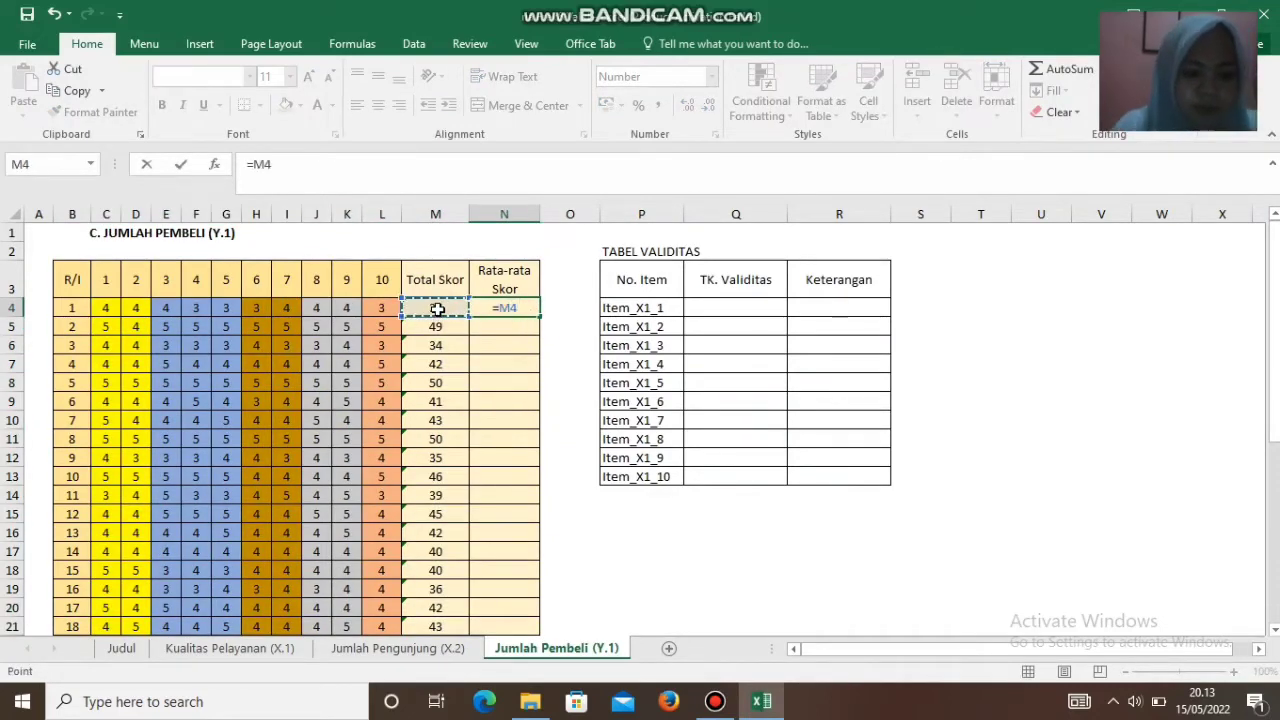
{"action": "type", "text": "/"}
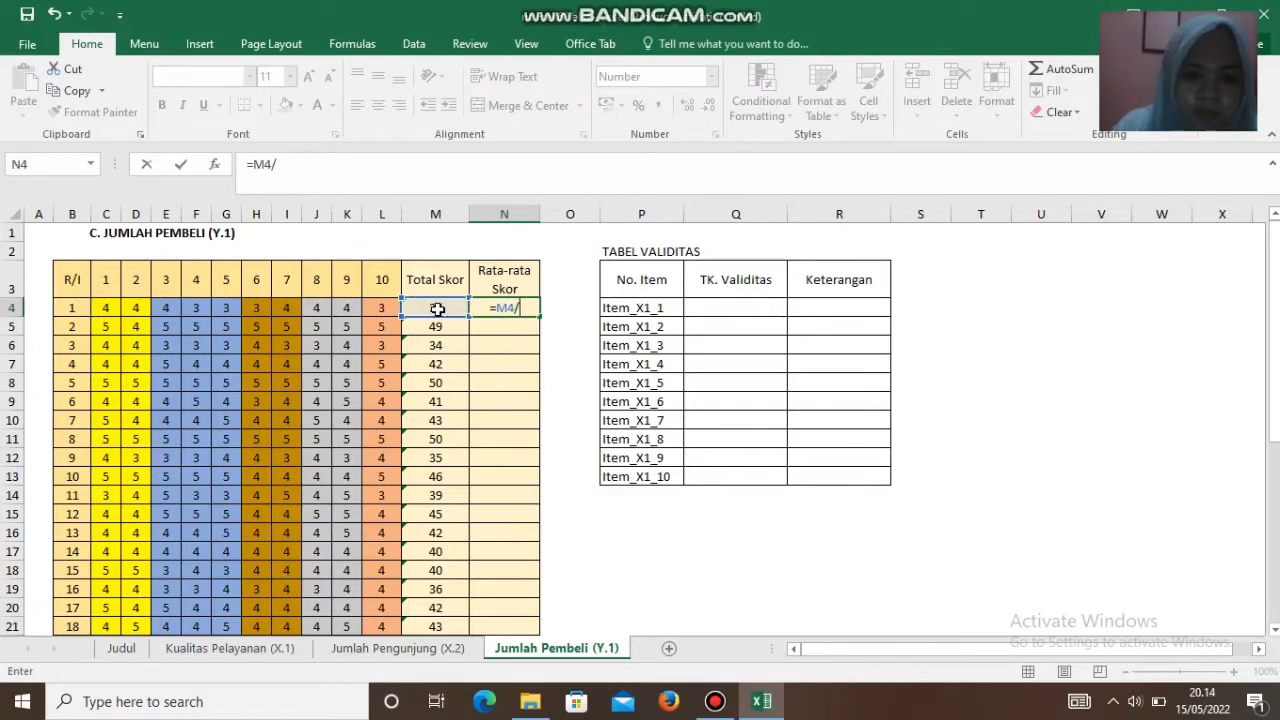
{"action": "type", "text": "10"}
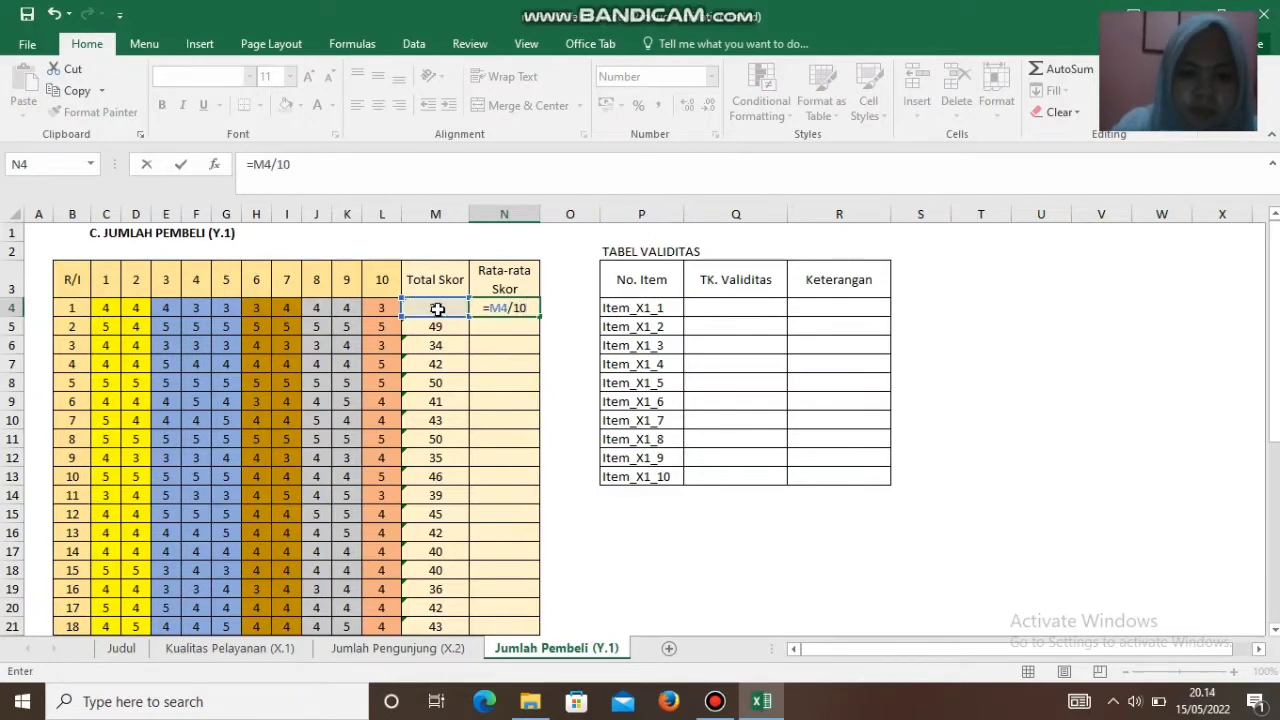
{"action": "key", "text": "Return"}
{"action": "left_click", "coordinate": [495, 307]}
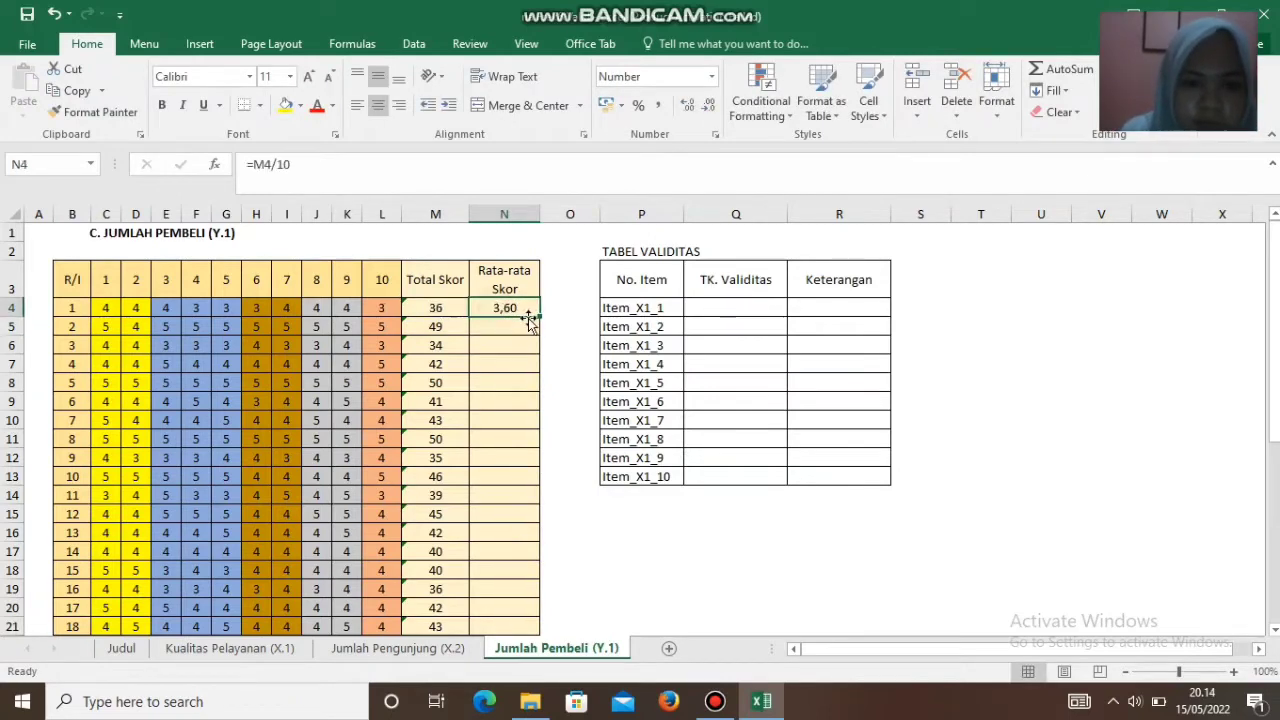
{"action": "left_click_drag", "start_coordinate": [538, 314], "coordinate": [526, 543]}
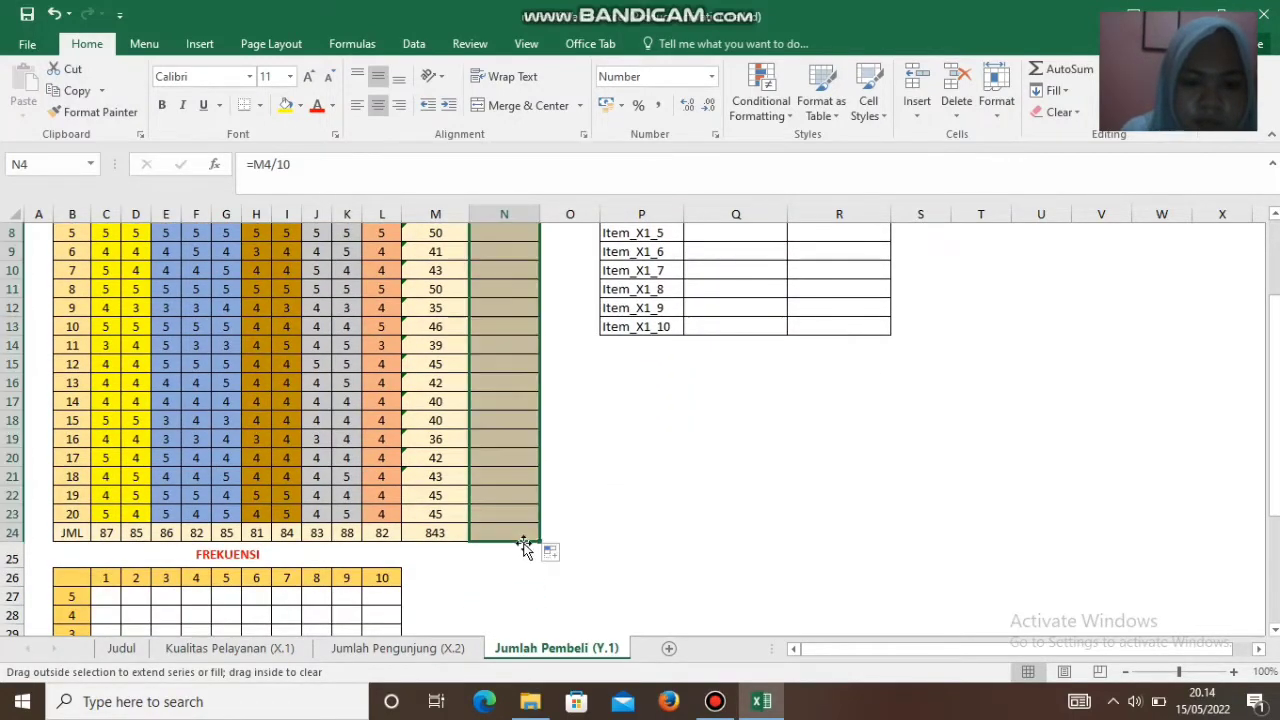
Step: On the Kualitas Pelayanan (X.1) sheet, start a COUNTIF formula in C27 of the FREKUENSI table with the row-locked range C$4:C$23
{"action": "left_click", "coordinate": [262, 662]}
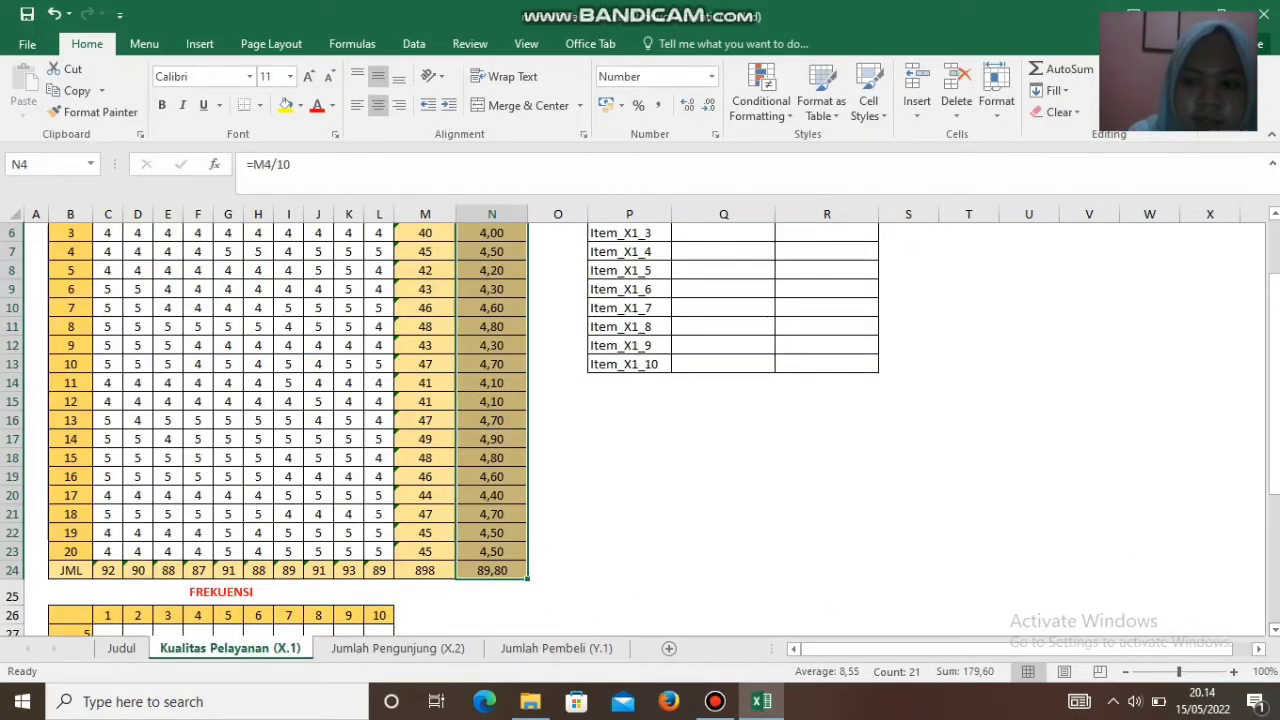
{"action": "scroll", "coordinate": [640, 420], "scroll_direction": "down", "scroll_amount": 3}
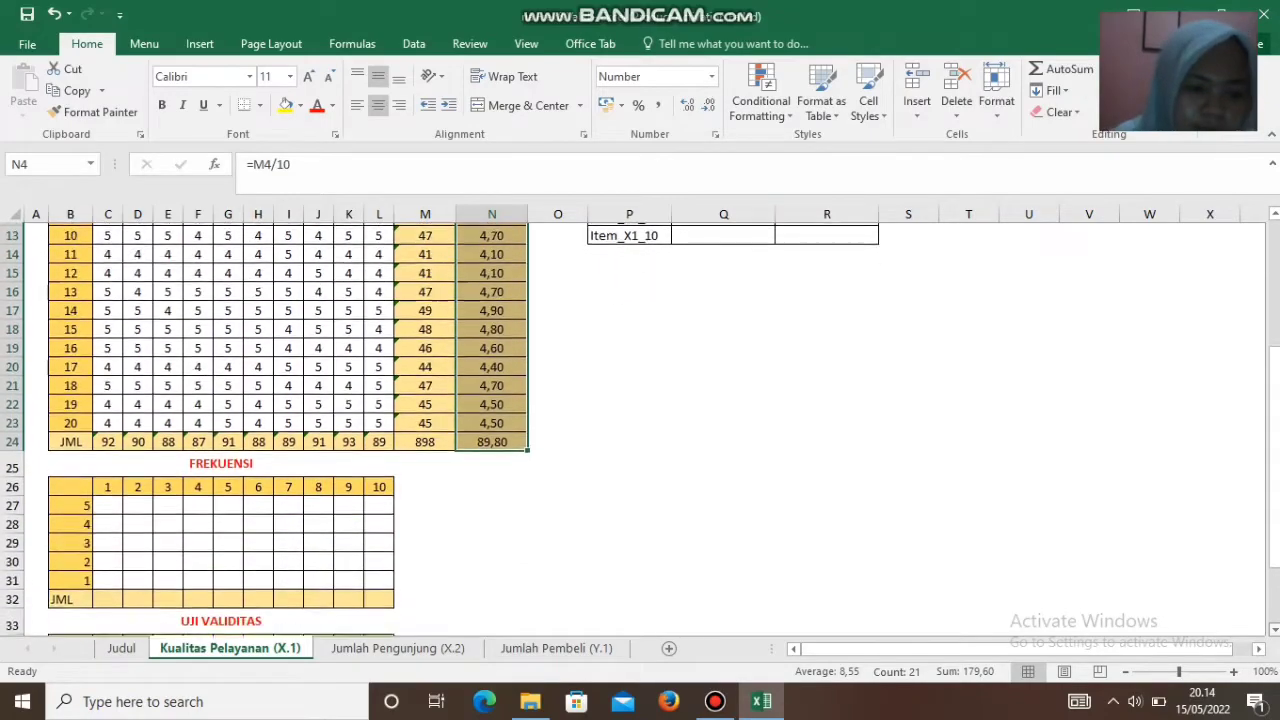
{"action": "left_click", "coordinate": [106, 501]}
{"action": "type", "text": "="}
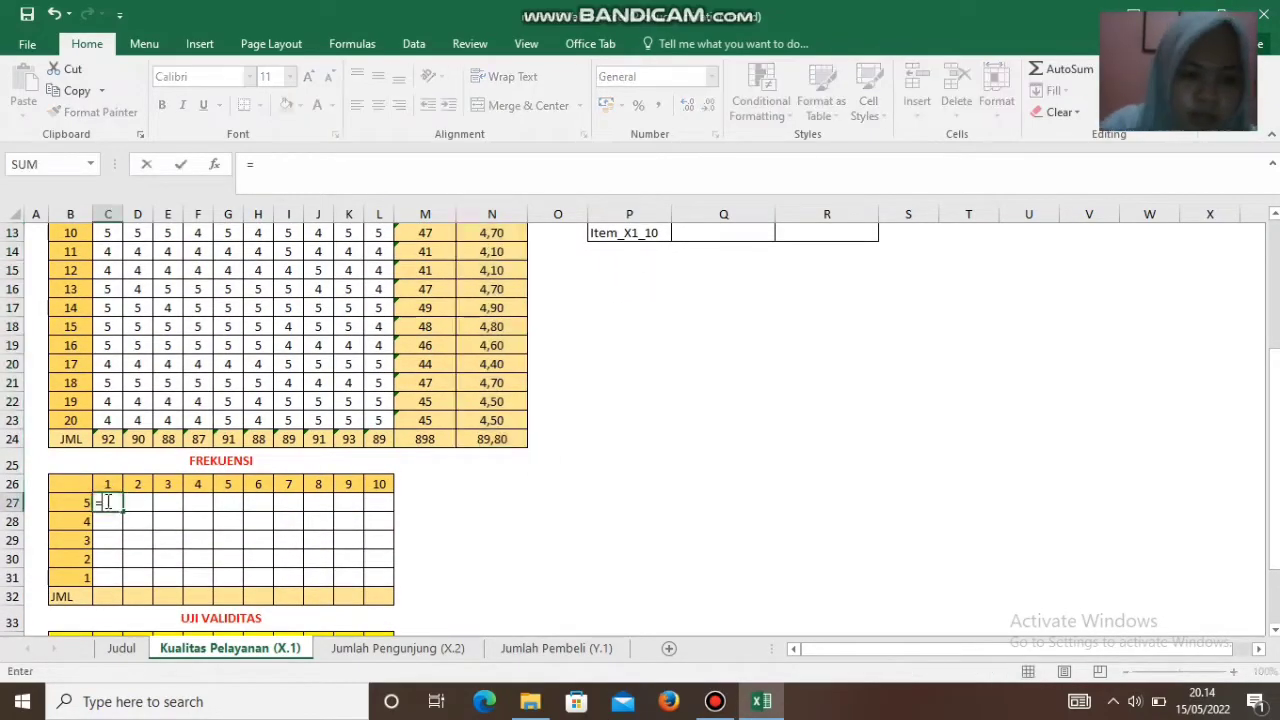
{"action": "type", "text": "COUN"}
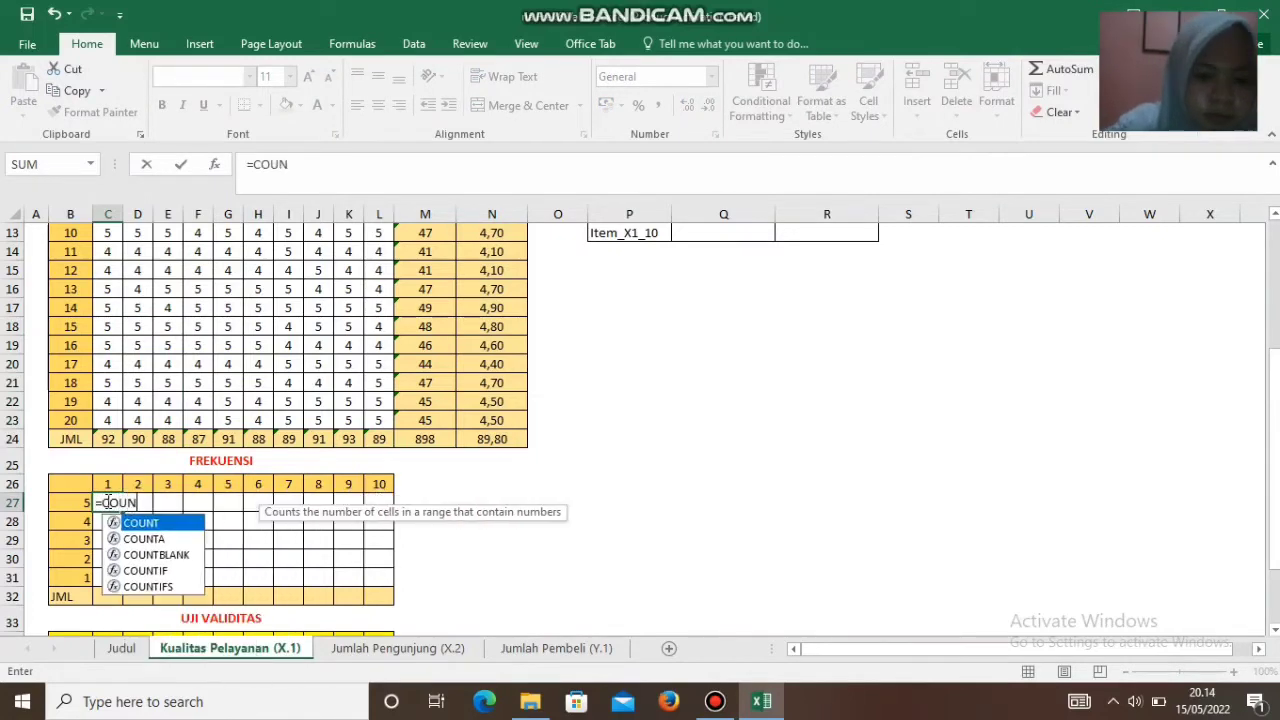
{"action": "double_click", "coordinate": [145, 570]}
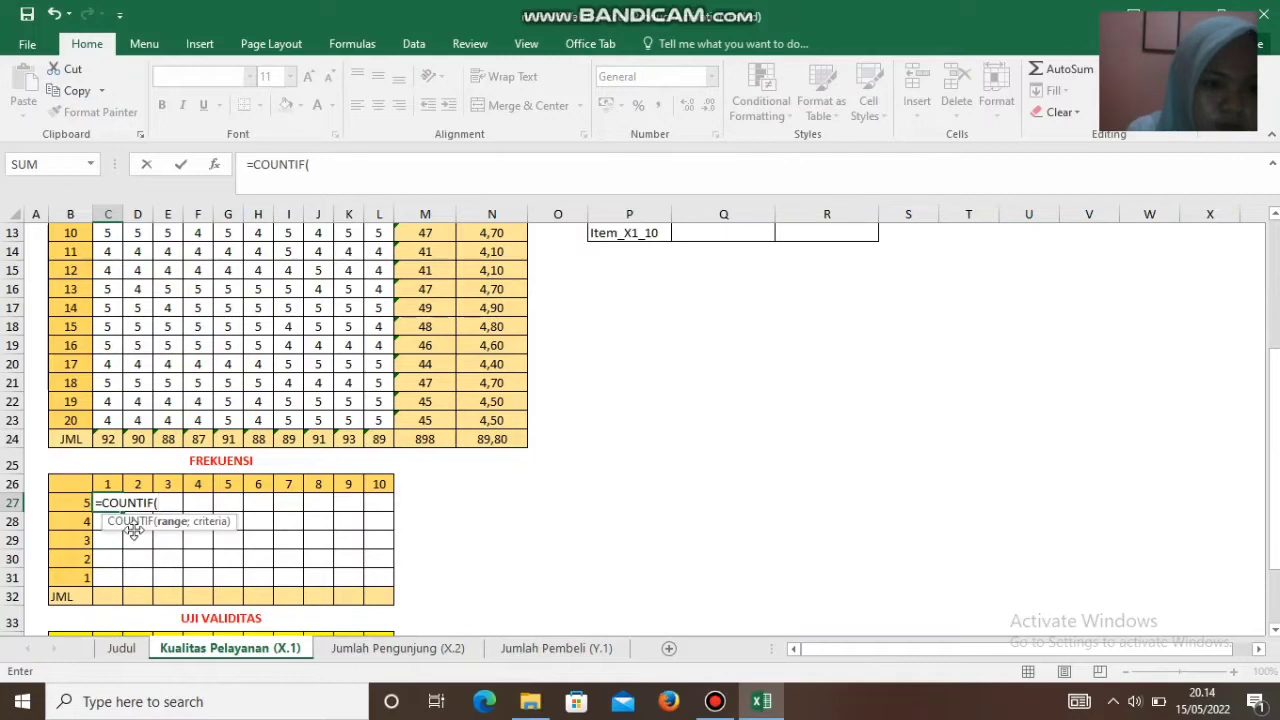
{"action": "left_click", "coordinate": [112, 422]}
{"action": "left_click_drag", "start_coordinate": [115, 398], "coordinate": [113, 289]}
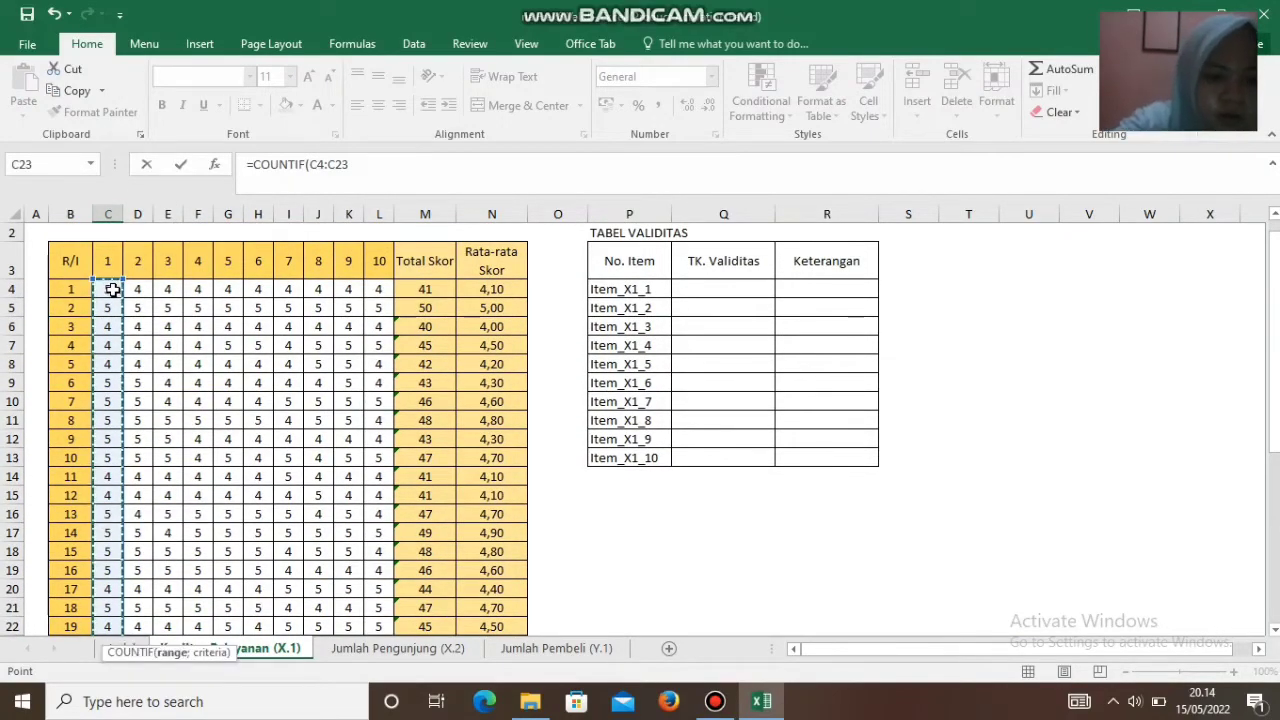
{"action": "key", "text": "F4"}
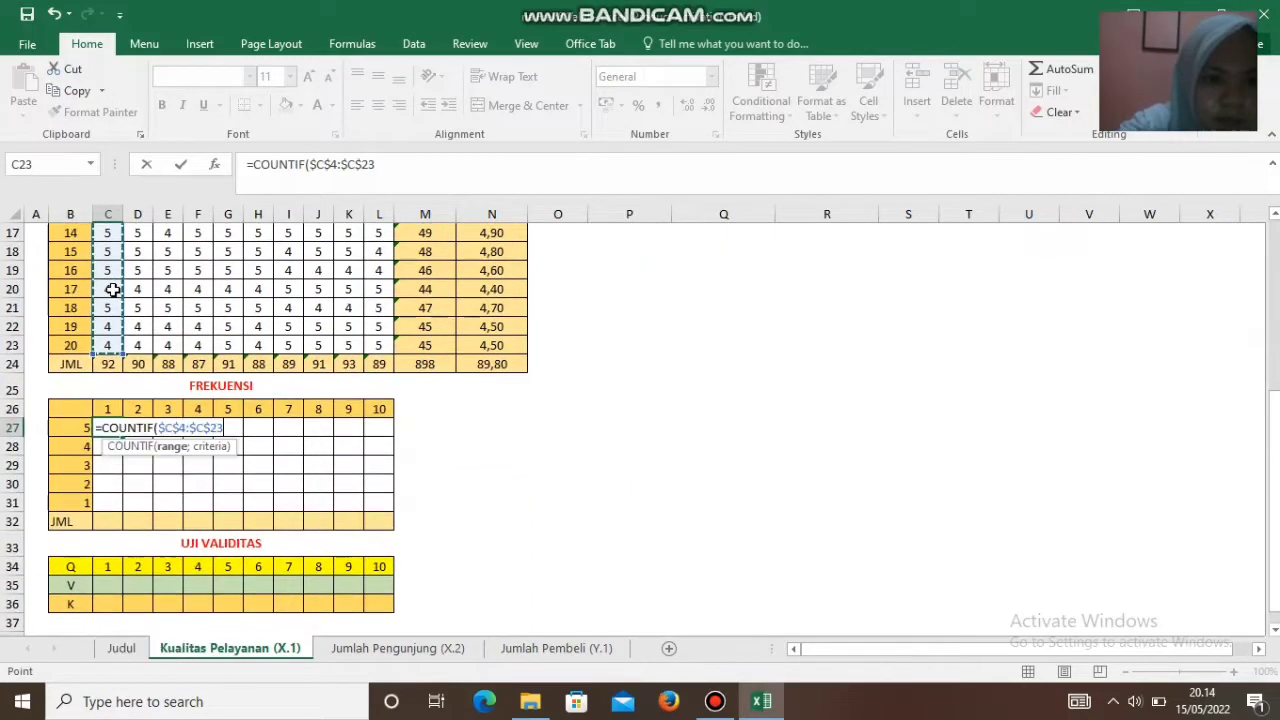
{"action": "key", "text": "F4"}
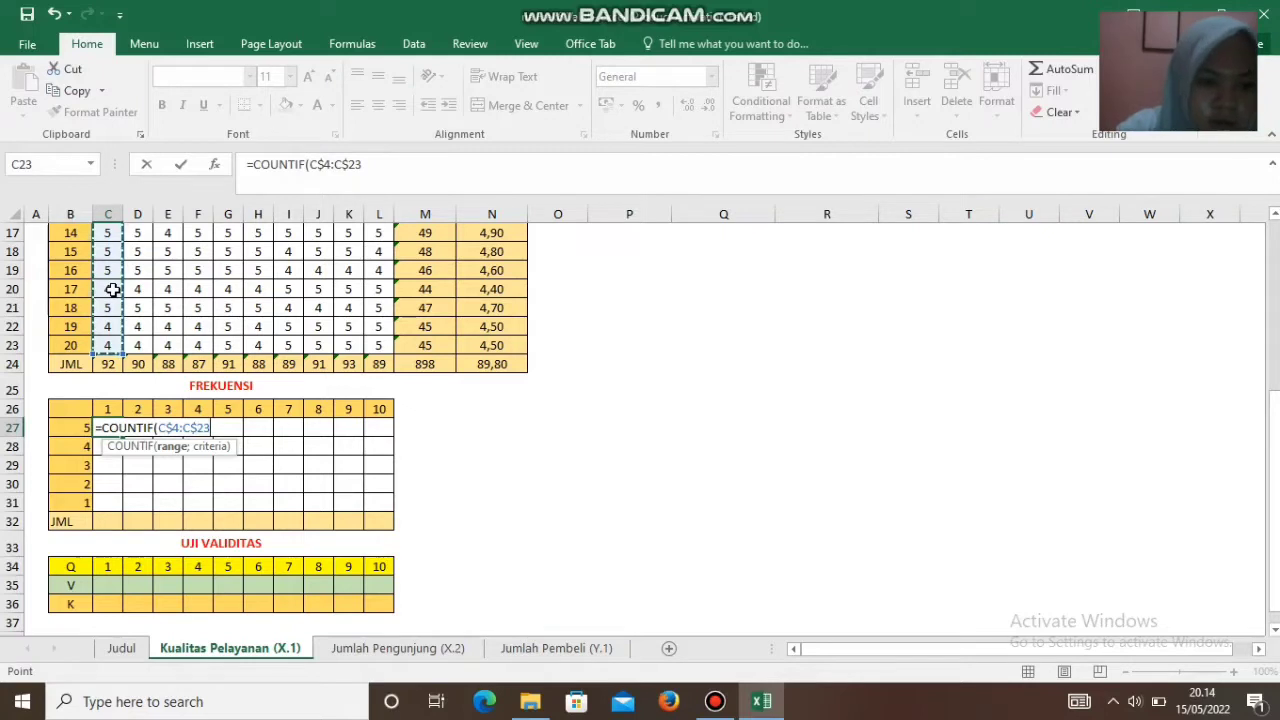
Step: Complete the C27 formula with the column-locked criterion $B27, giving =COUNTIF(C$4:C$23;$B27)
{"action": "type", "text": ";"}
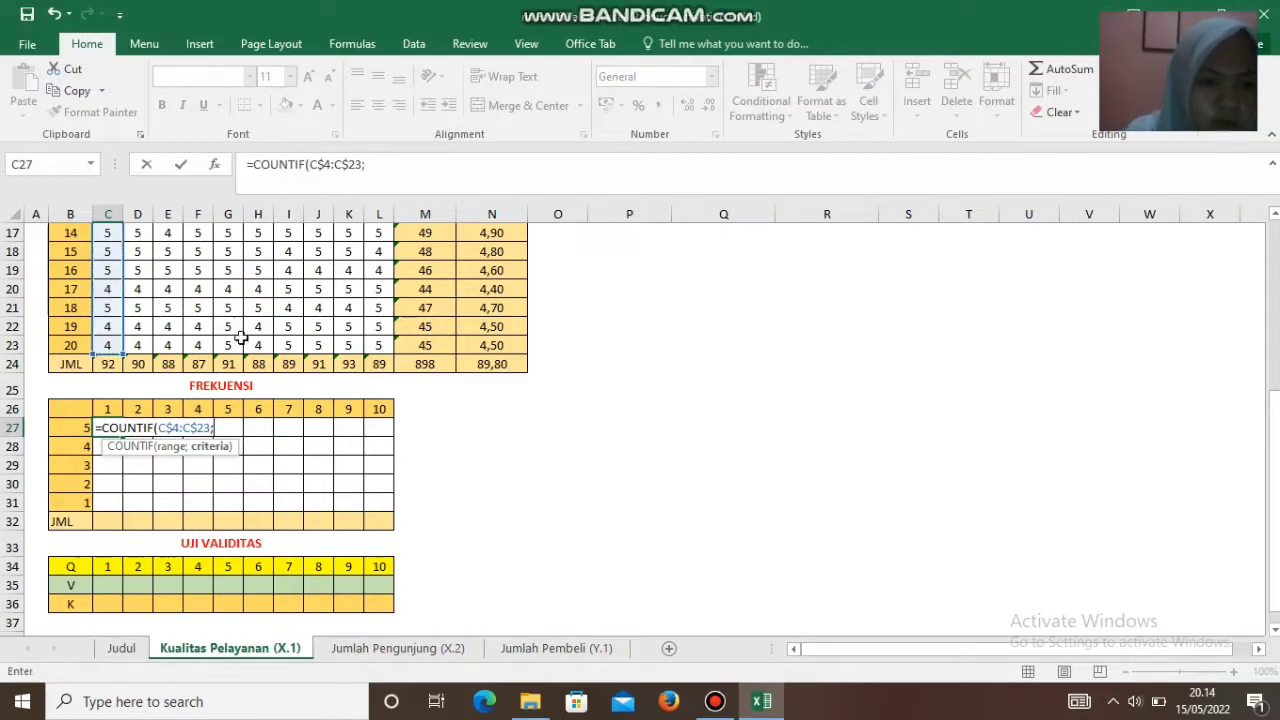
{"action": "left_click", "coordinate": [86, 428]}
{"action": "key", "text": "F4"}
{"action": "key", "text": "F4"}
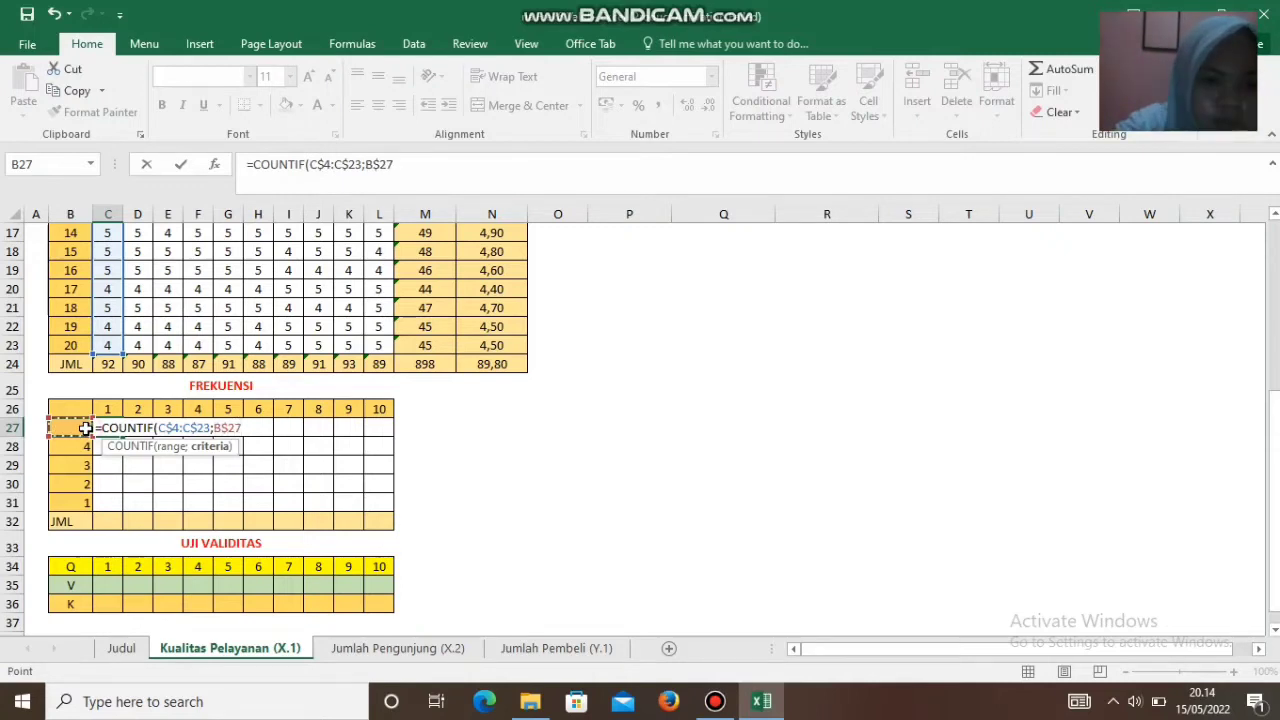
{"action": "key", "text": "F4"}
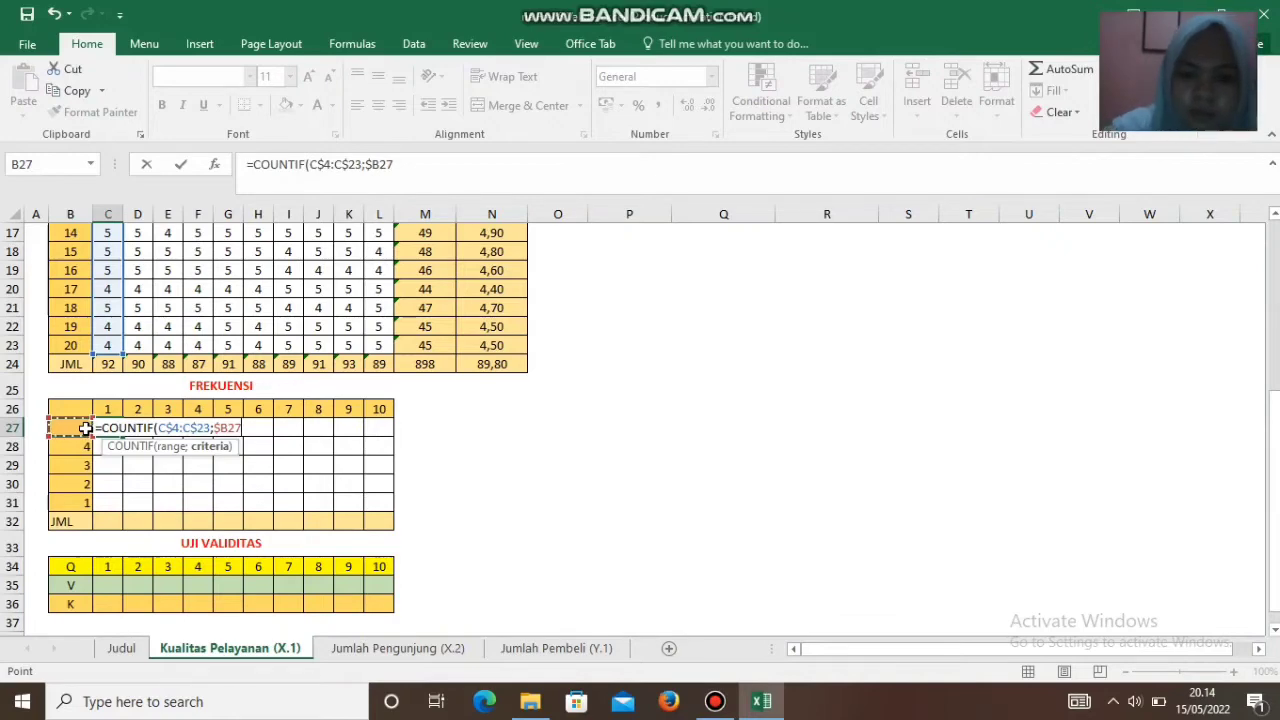
{"action": "type", "text": ")"}
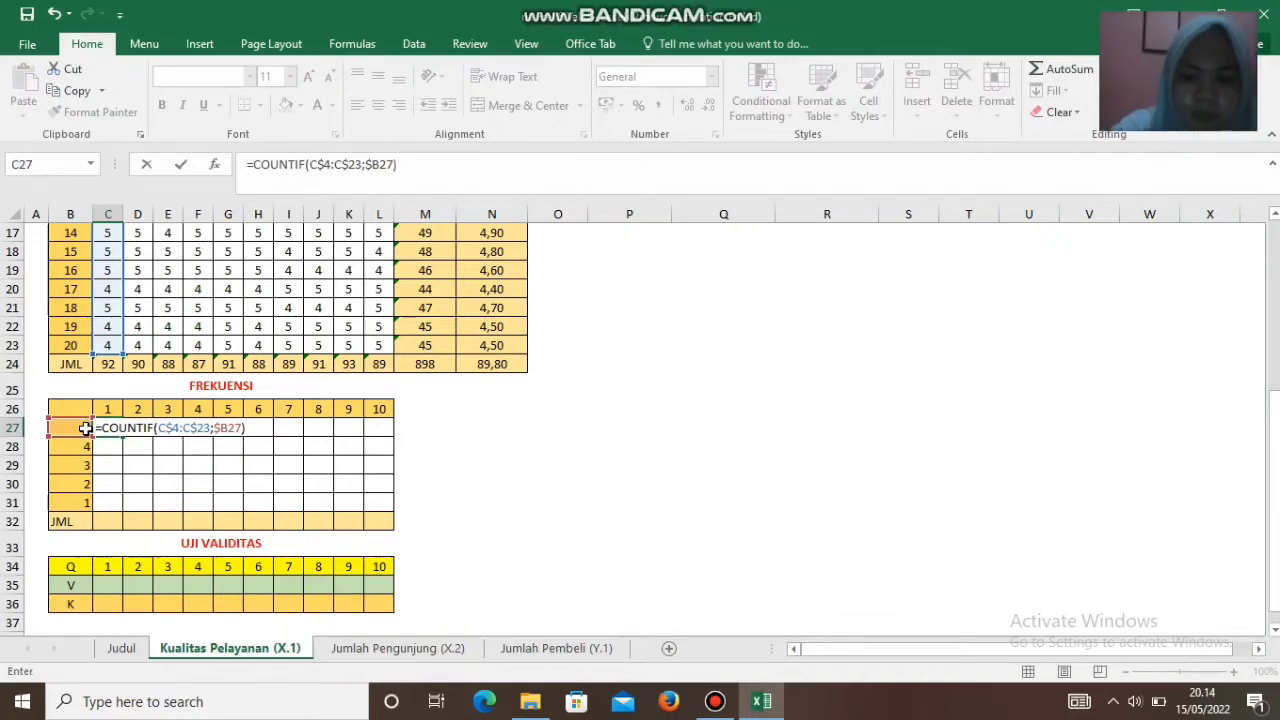
{"action": "key", "text": "Return"}
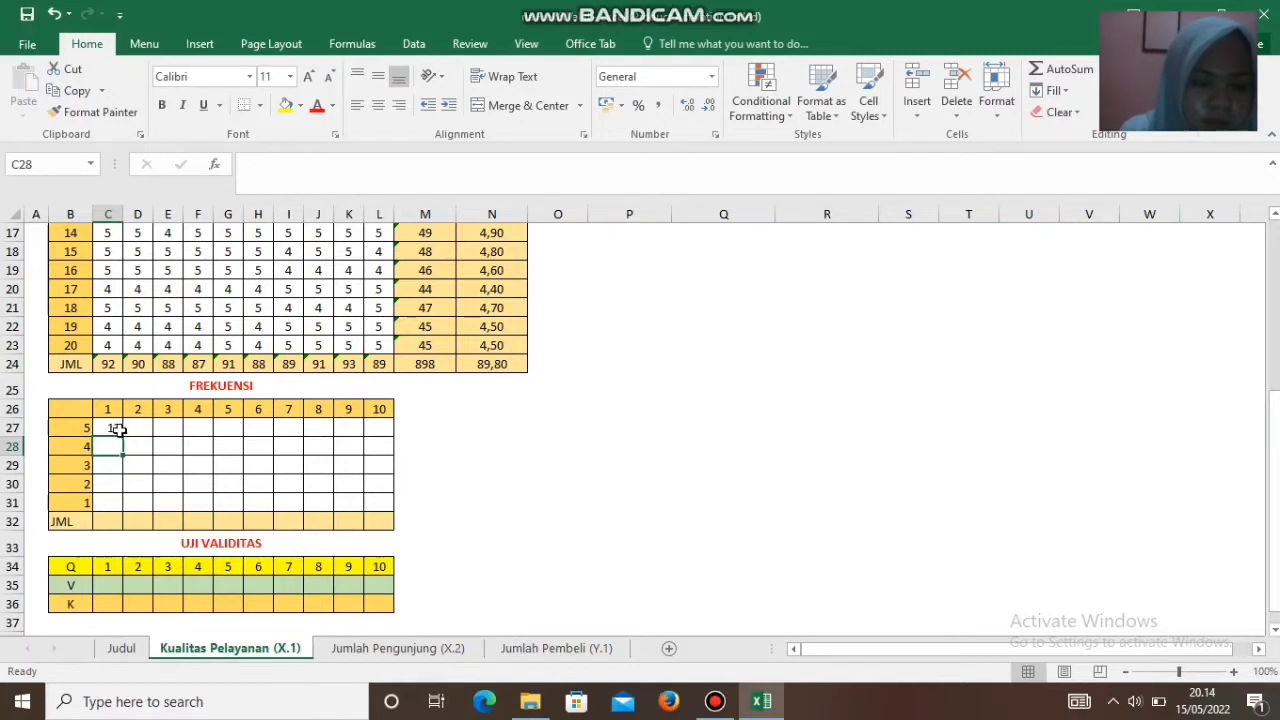
Step: Copy the C27 COUNTIF formula across to L27 and down through row 31 of the FREKUENSI table
{"action": "left_click", "coordinate": [117, 430]}
{"action": "left_click_drag", "start_coordinate": [119, 432], "coordinate": [386, 431]}
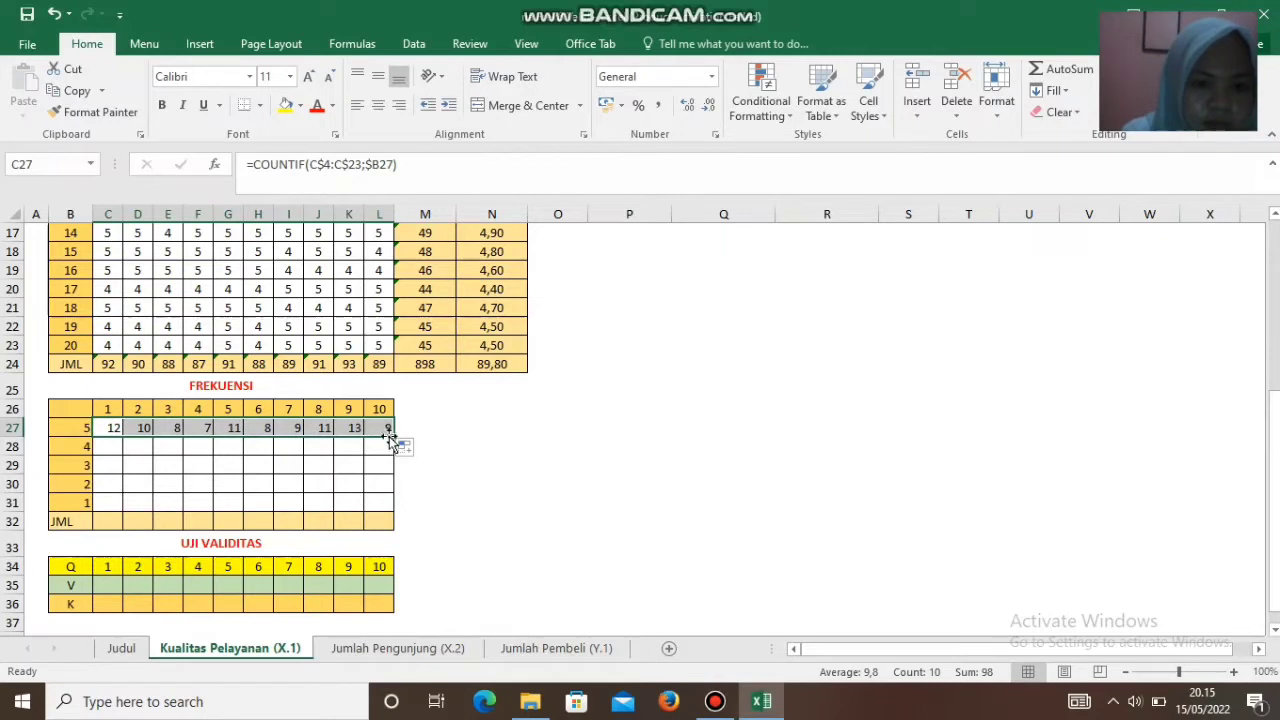
{"action": "left_click_drag", "start_coordinate": [389, 436], "coordinate": [399, 511]}
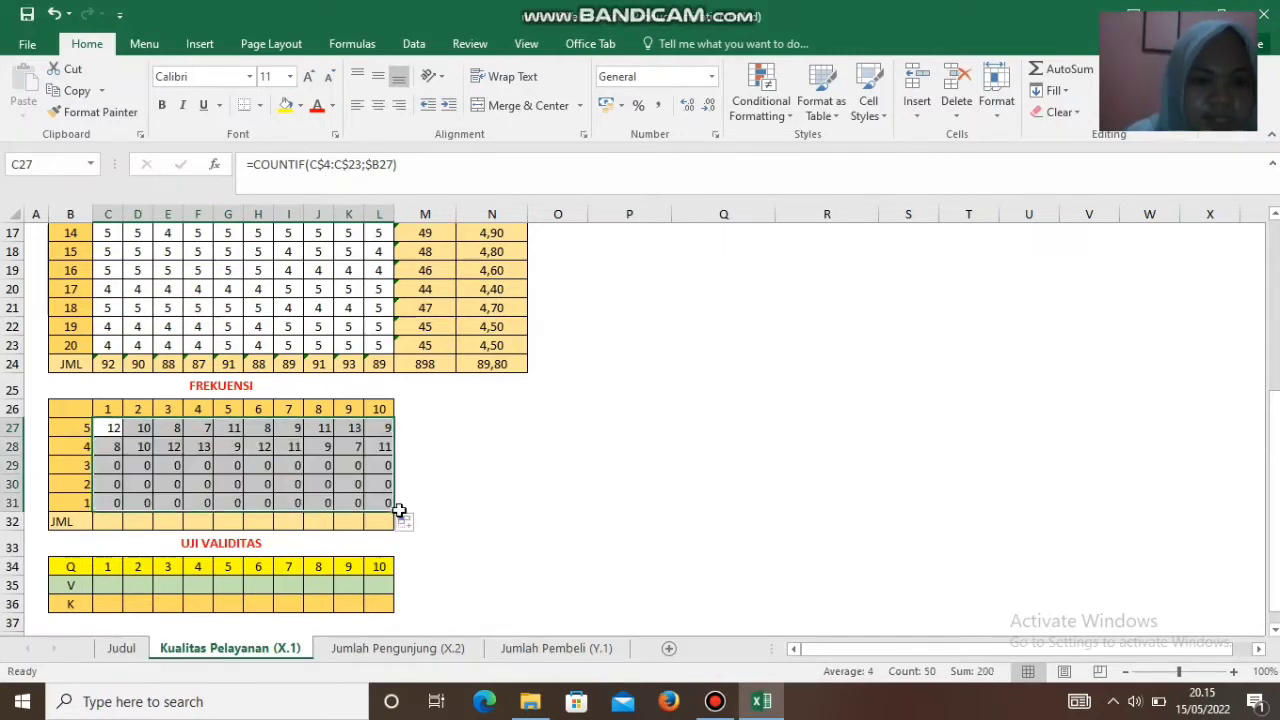
{"action": "left_click", "coordinate": [102, 521]}
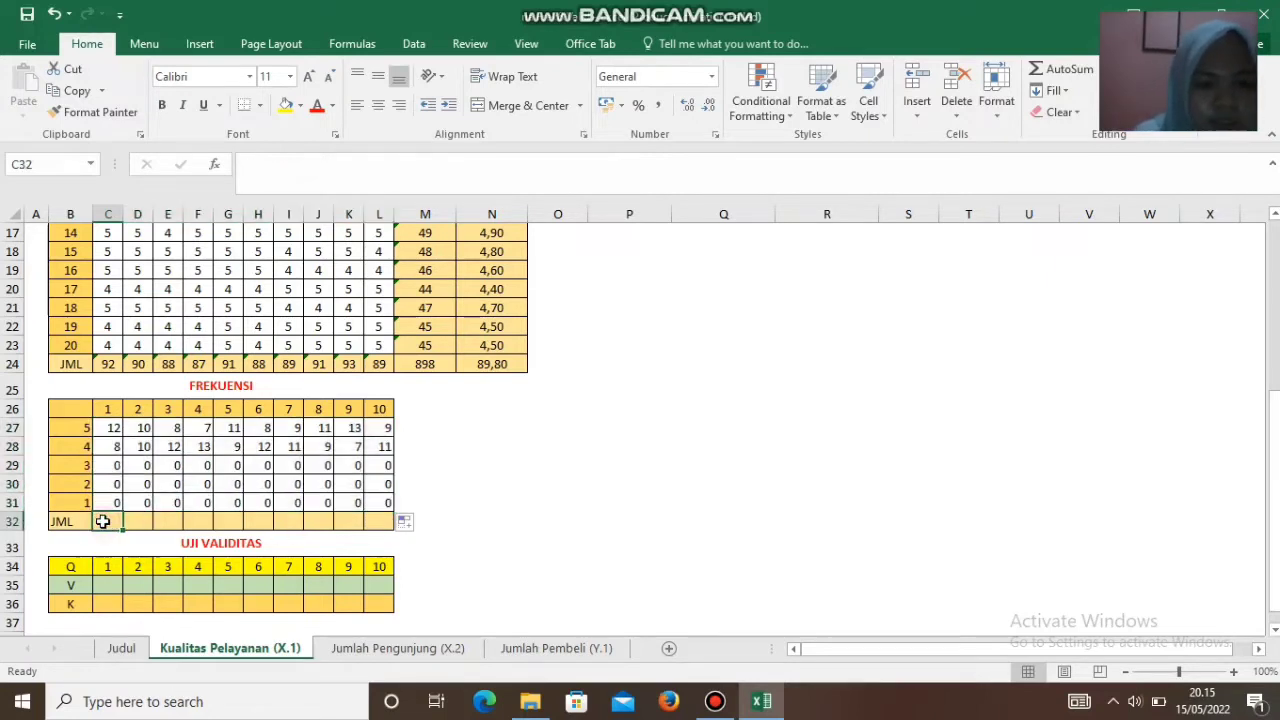
{"action": "type", "text": "="}
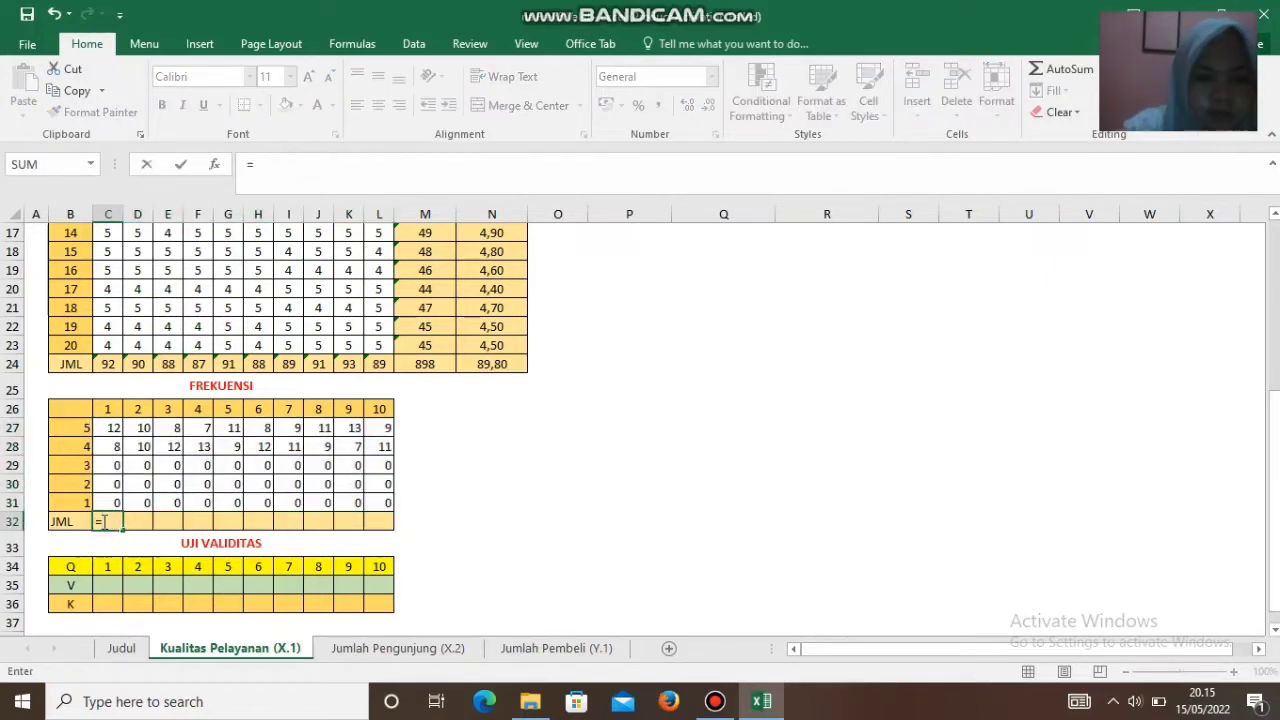
{"action": "key", "text": "Escape"}
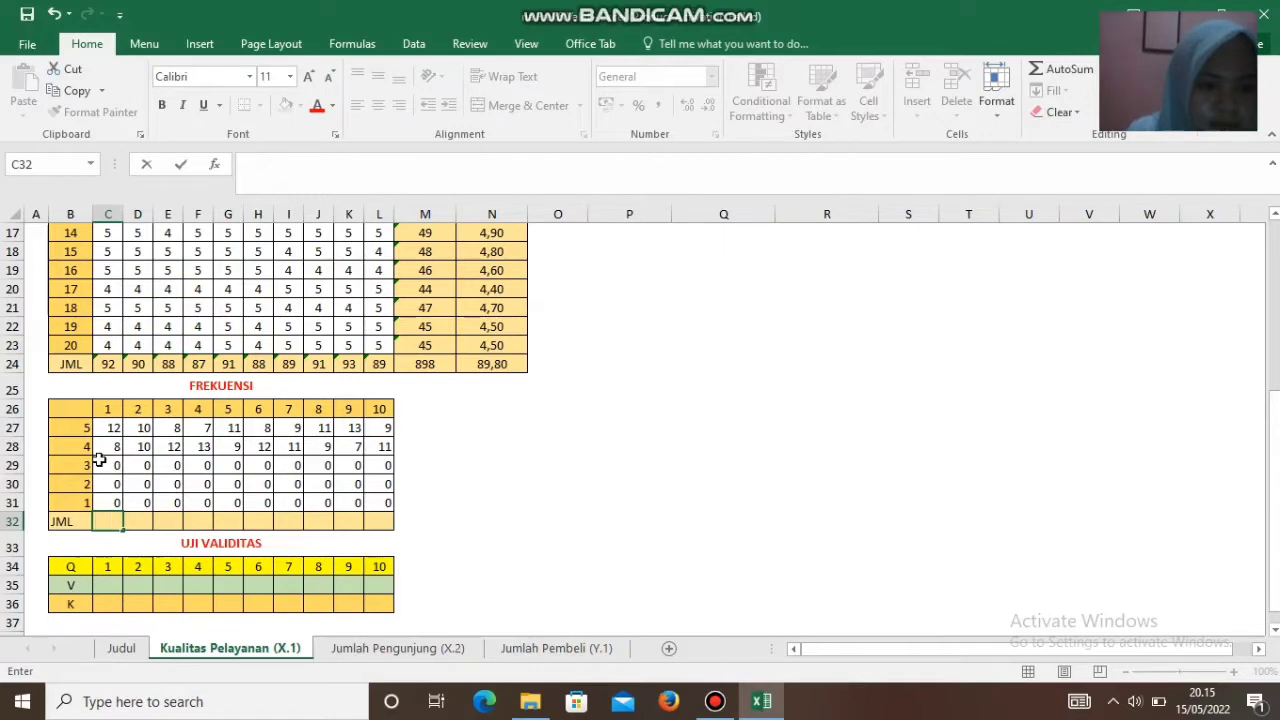
Step: Total the frequencies in C27:L31 into the JML row of the Kualitas Pelayanan table with AutoSum
{"action": "left_click_drag", "start_coordinate": [114, 432], "coordinate": [374, 503]}
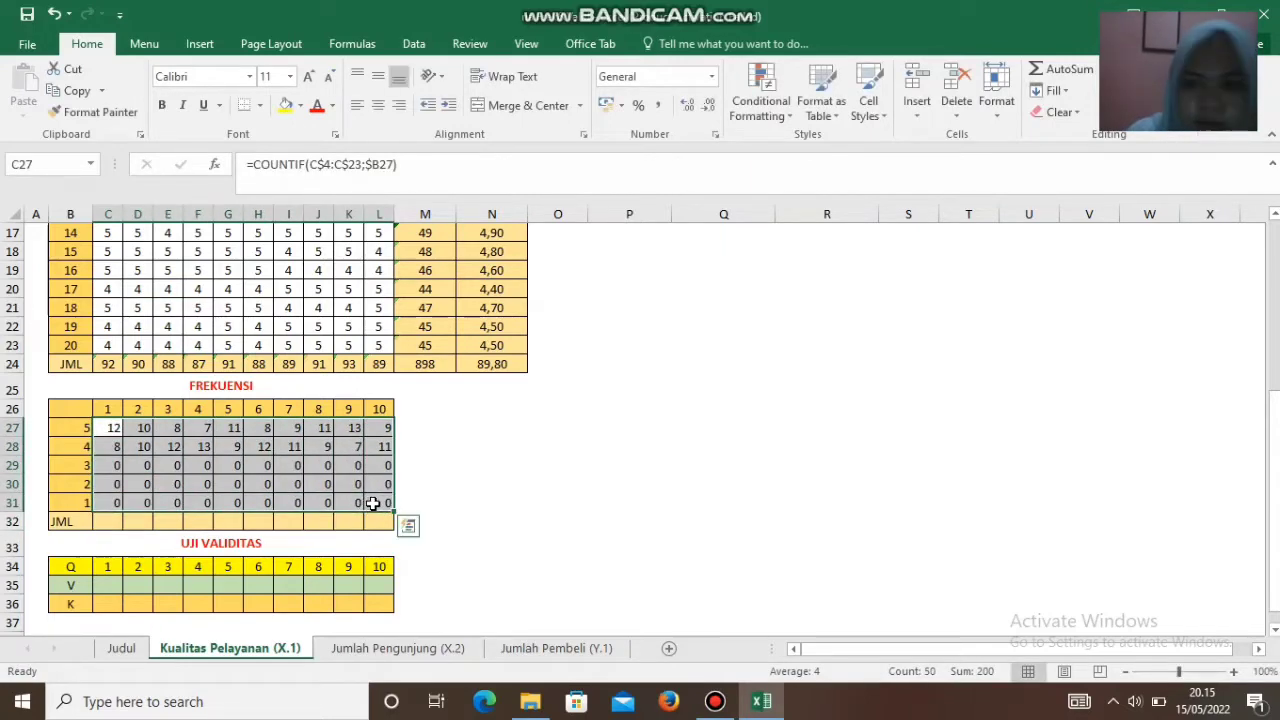
{"action": "left_click", "coordinate": [1066, 72]}
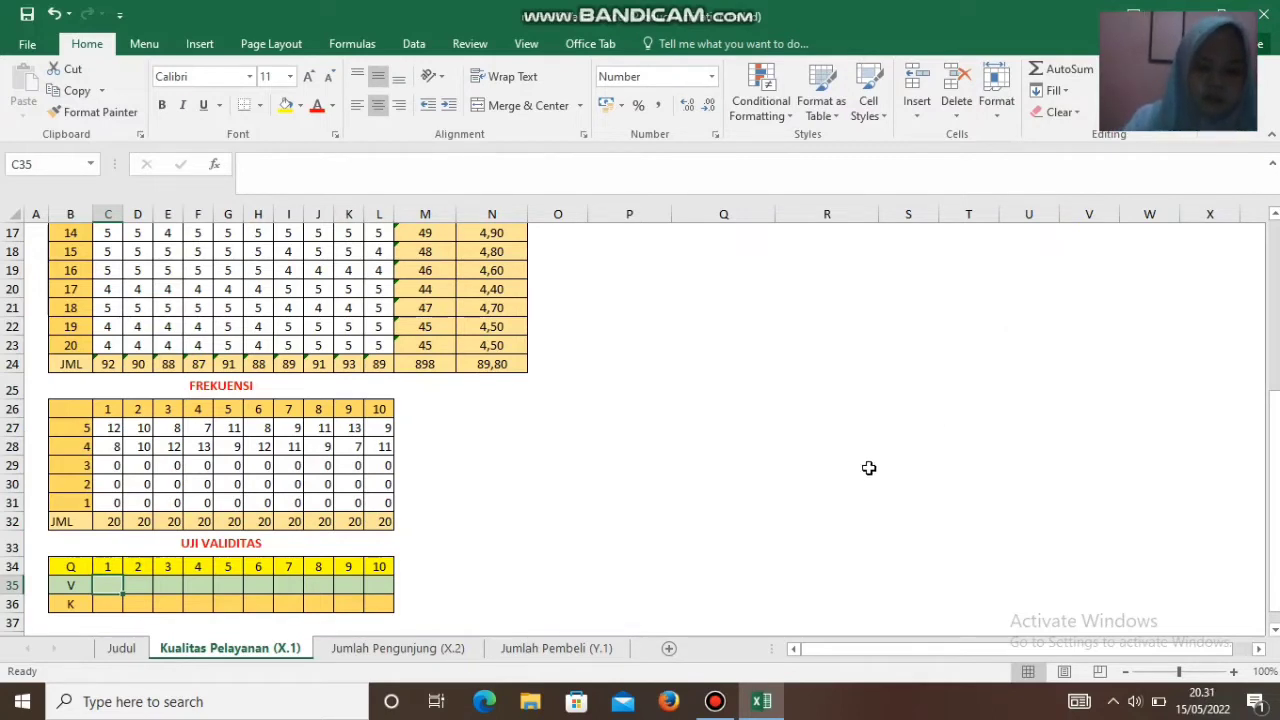
Step: On the Jumlah Pengunjung (X.2) sheet, enter =COUNTIF(C$4:C$23;$B27) in C27 of the FREKUENSI table
{"action": "left_click", "coordinate": [397, 650]}
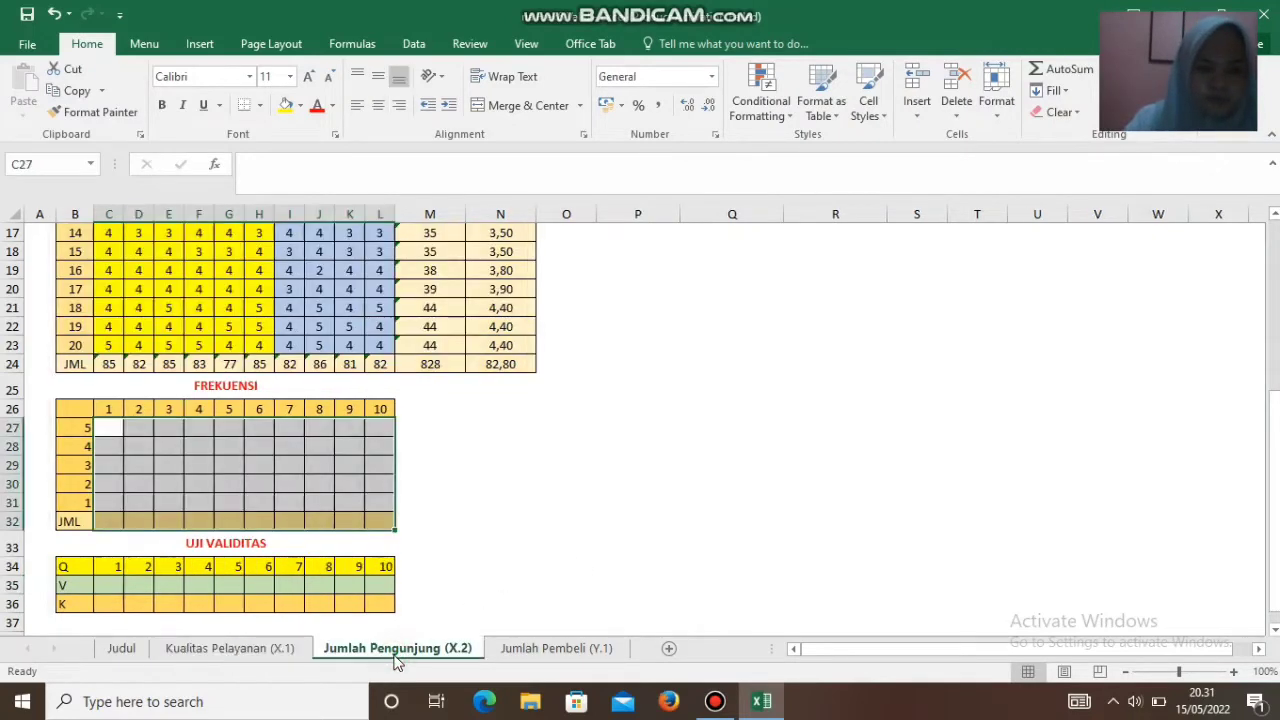
{"action": "left_click", "coordinate": [113, 432]}
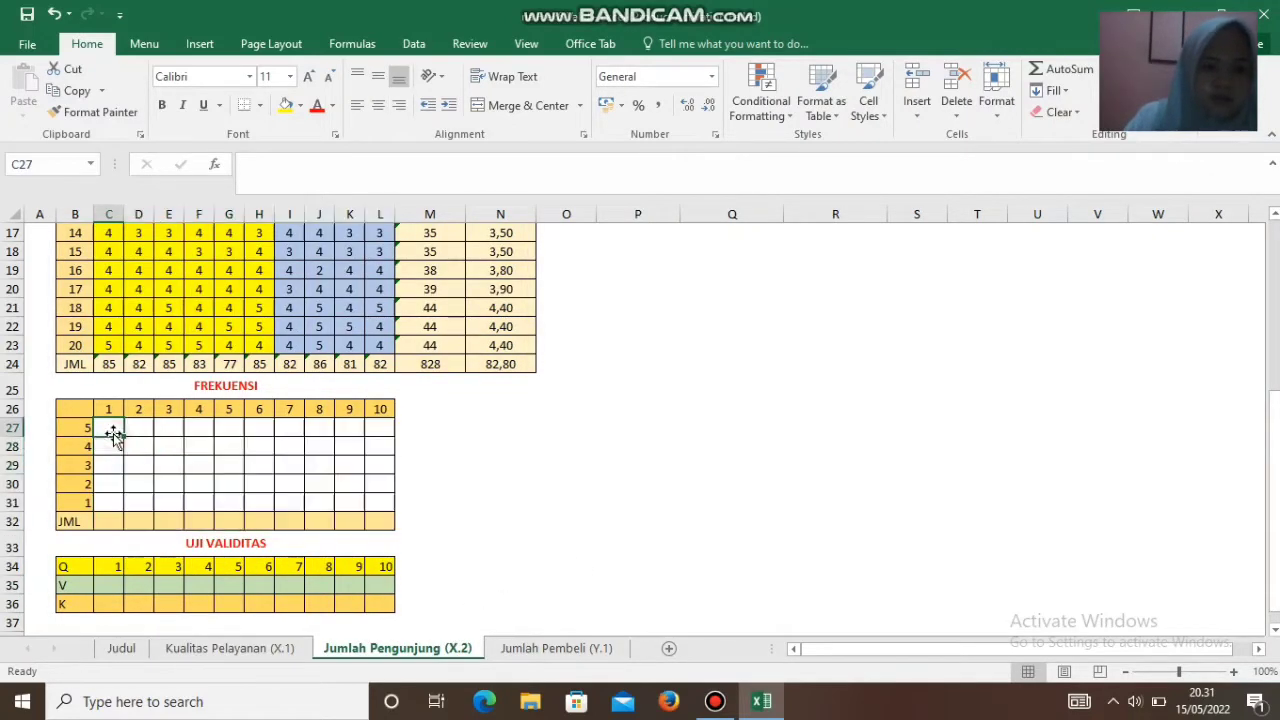
{"action": "type", "text": "=C"}
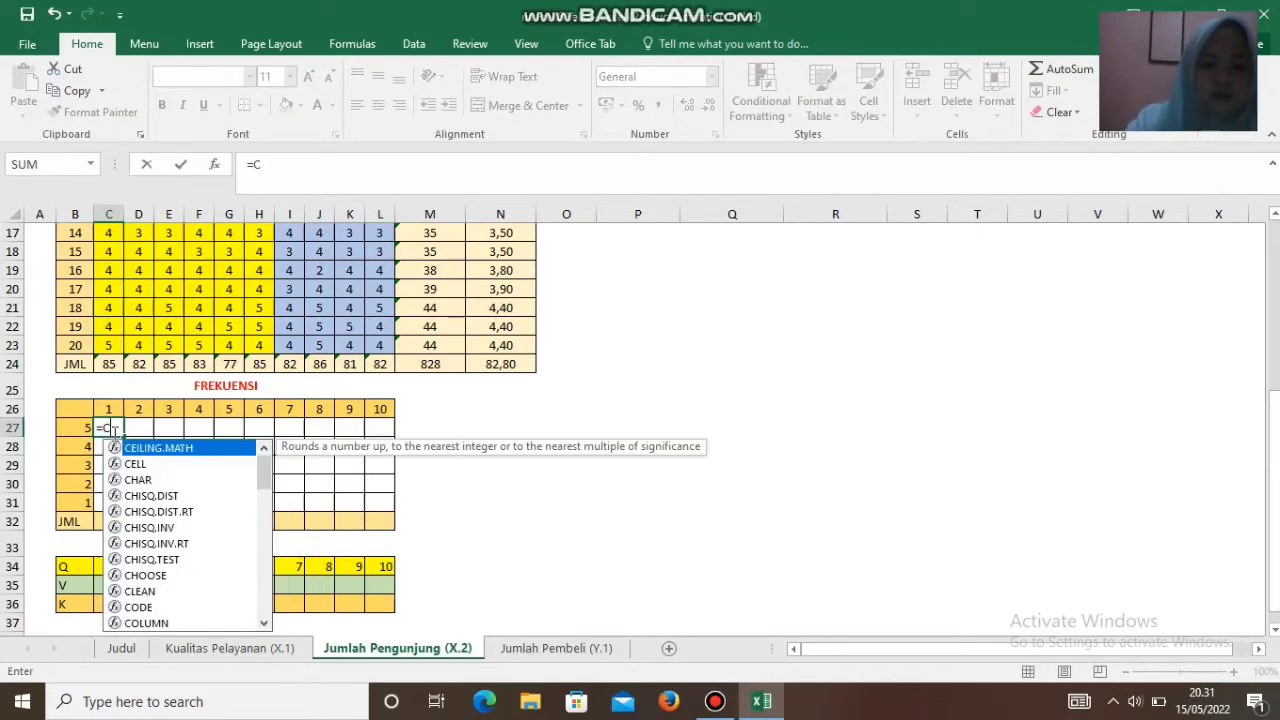
{"action": "type", "text": "OUN"}
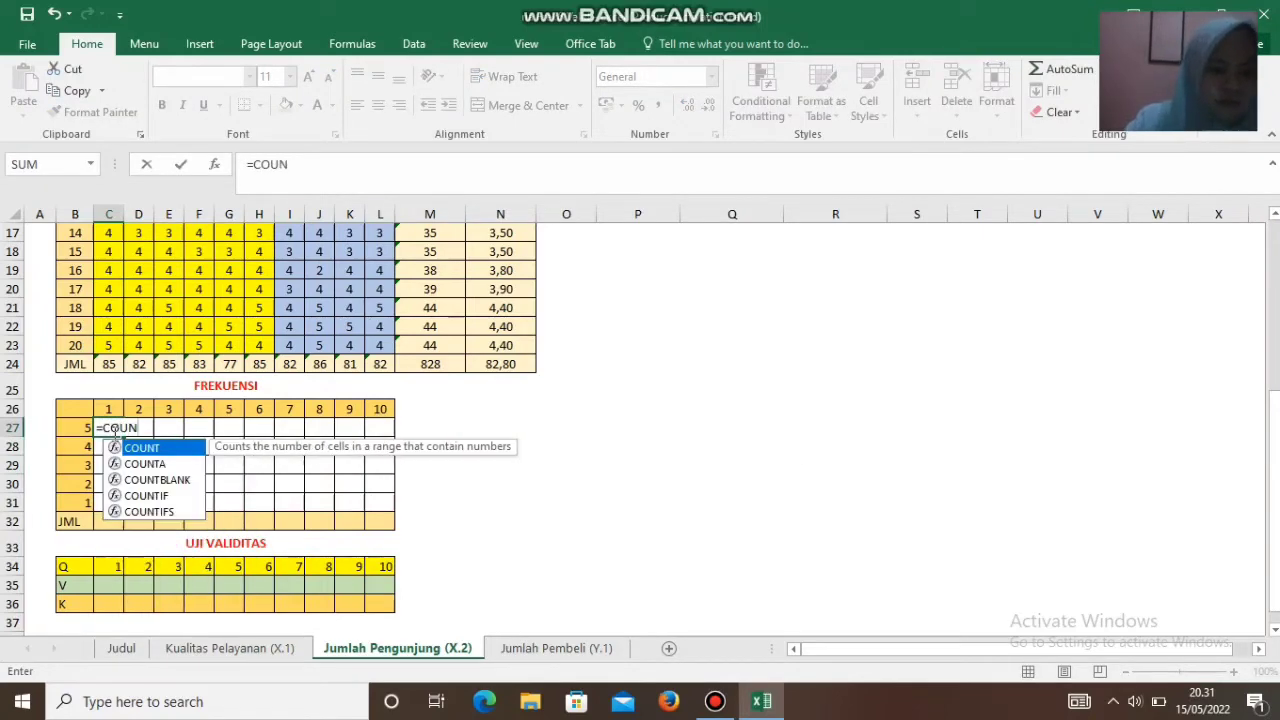
{"action": "double_click", "coordinate": [140, 496]}
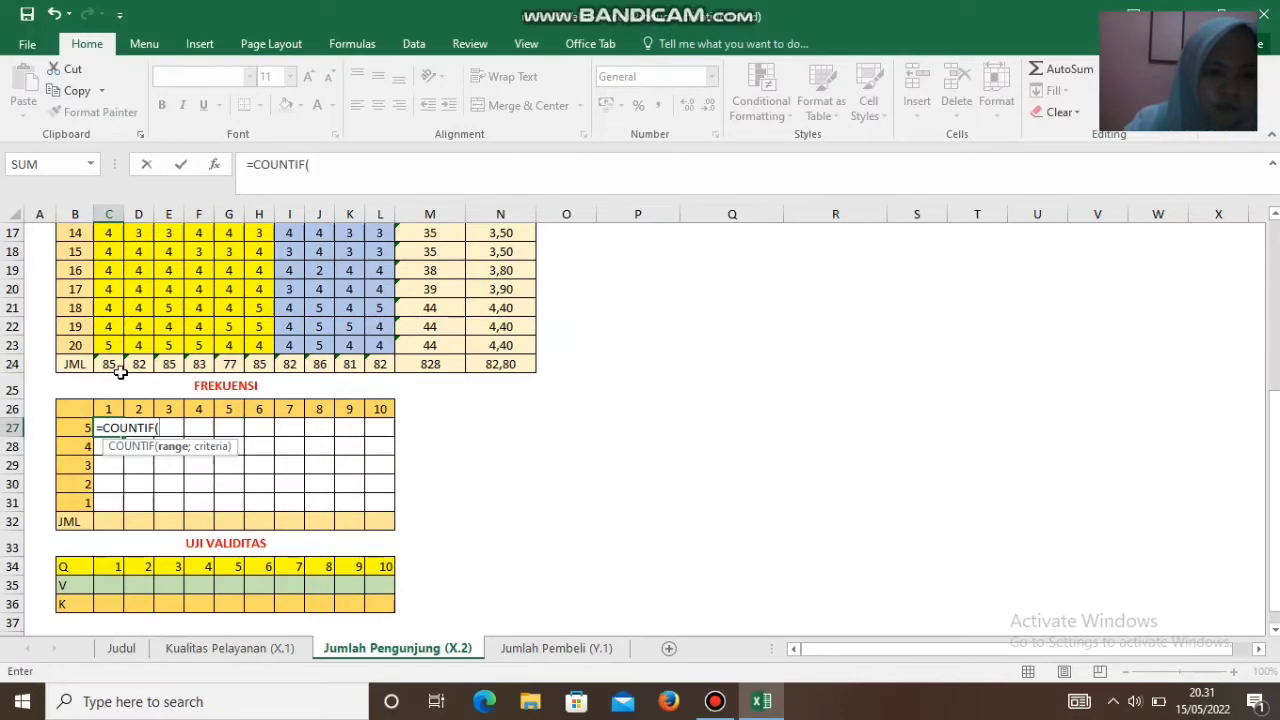
{"action": "left_click_drag", "start_coordinate": [113, 345], "coordinate": [114, 310]}
{"action": "key", "text": "F4"}
{"action": "key", "text": "F4"}
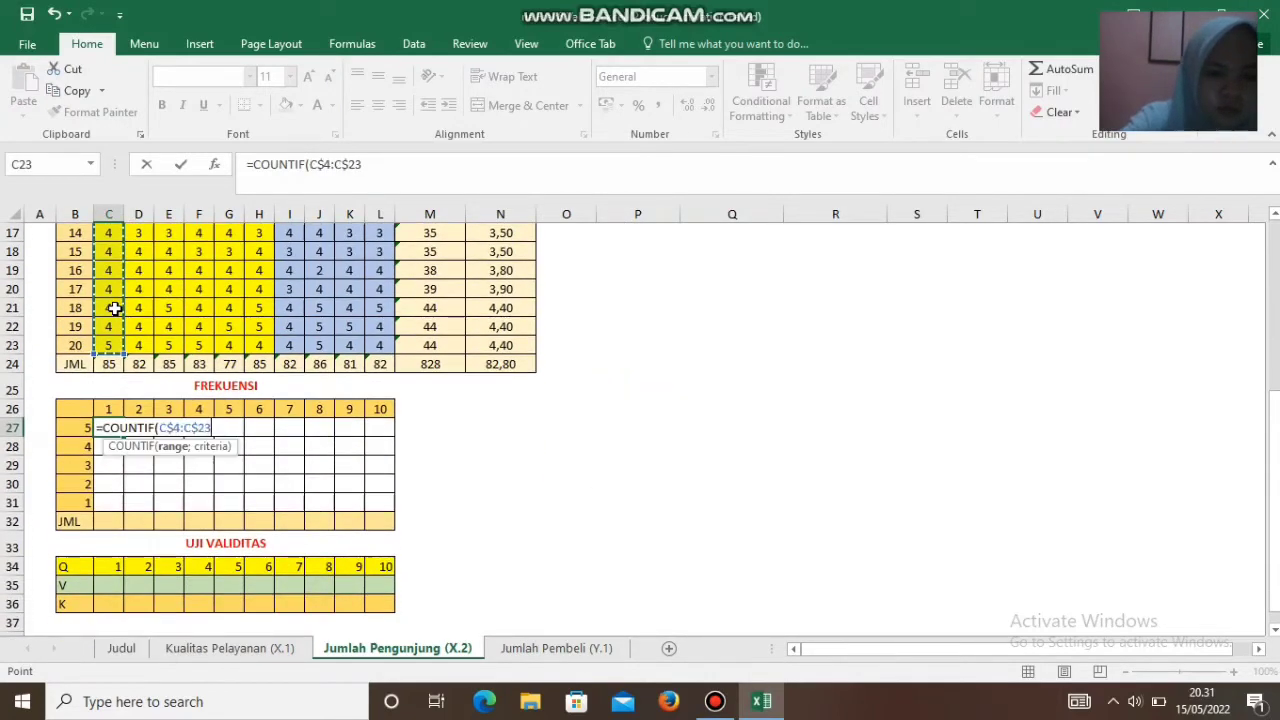
{"action": "type", "text": ";"}
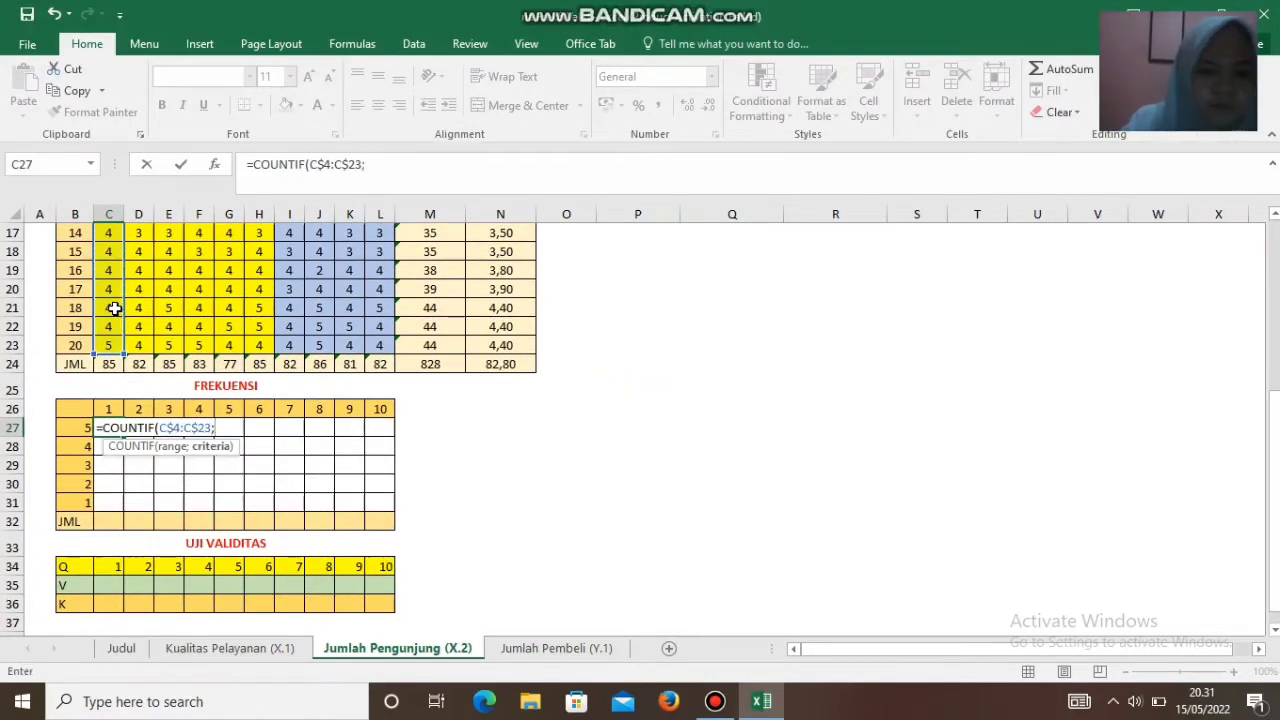
{"action": "left_click", "coordinate": [78, 428]}
{"action": "key", "text": "F4"}
{"action": "key", "text": "F4"}
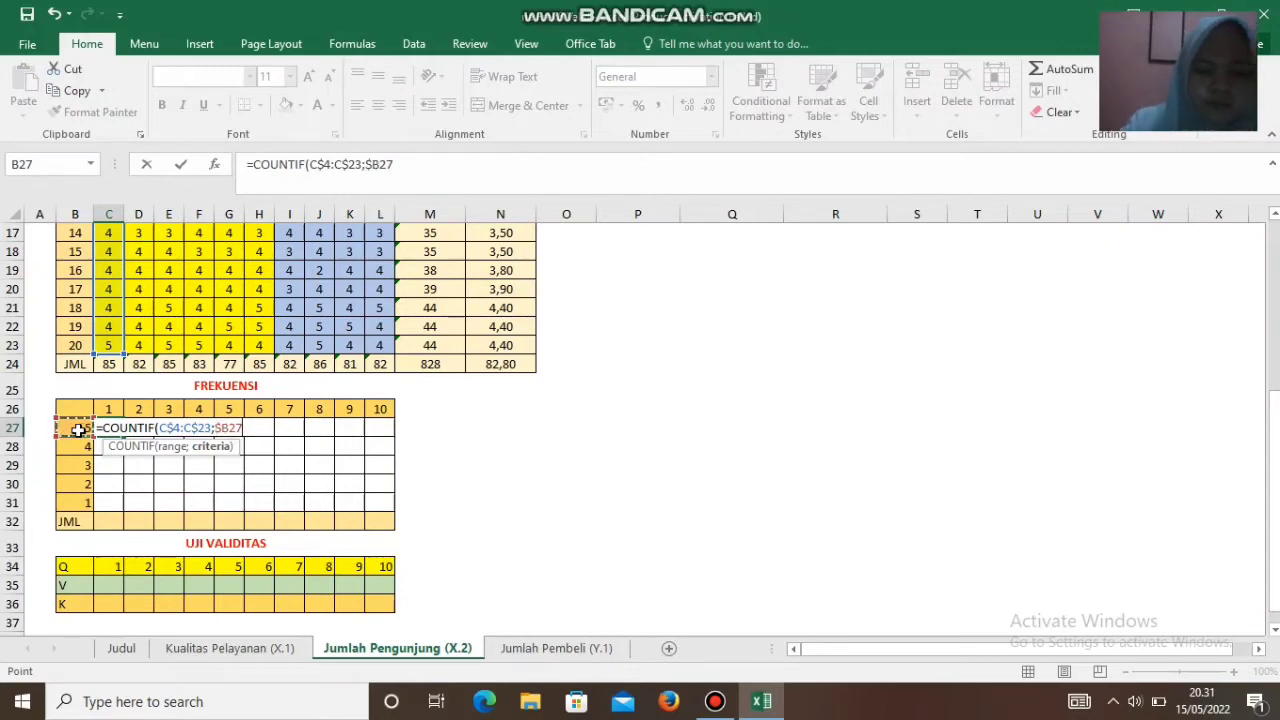
{"action": "key", "text": "Return"}
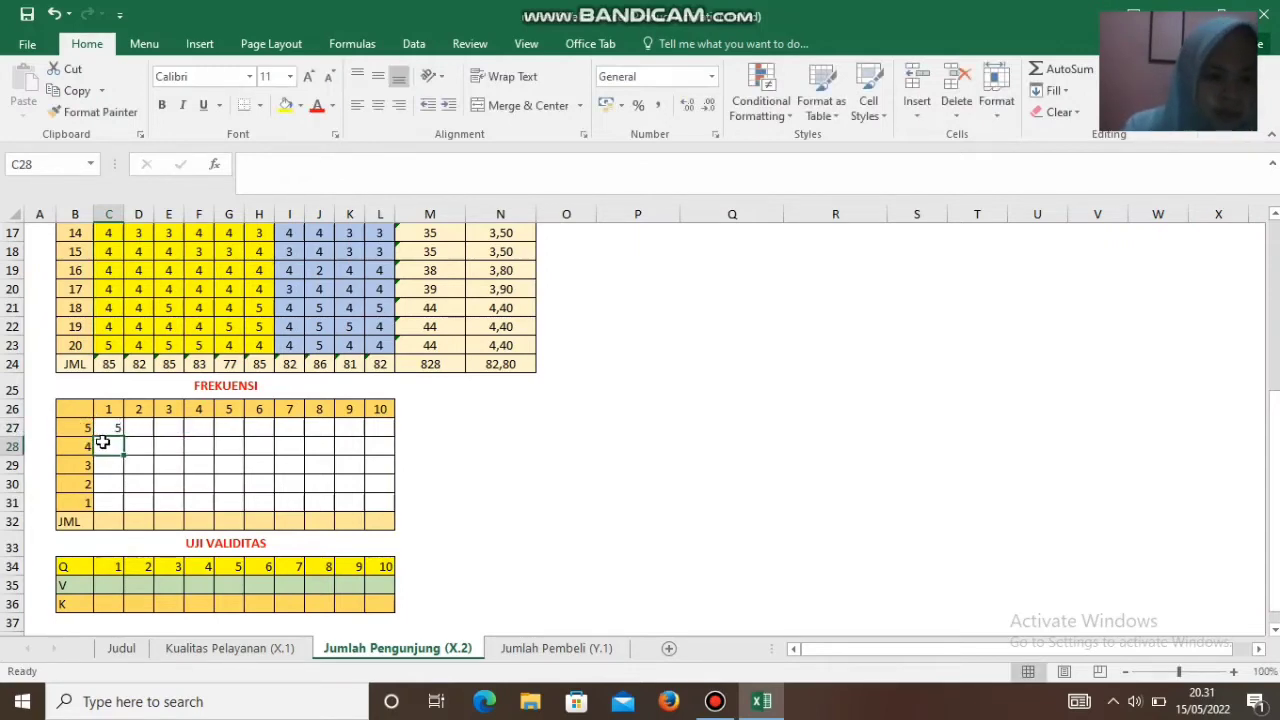
Step: Copy the C27 formula through L31 of the Jumlah Pengunjung FREKUENSI table and fill its JML row with AutoSum over C27:L32
{"action": "left_click", "coordinate": [108, 427]}
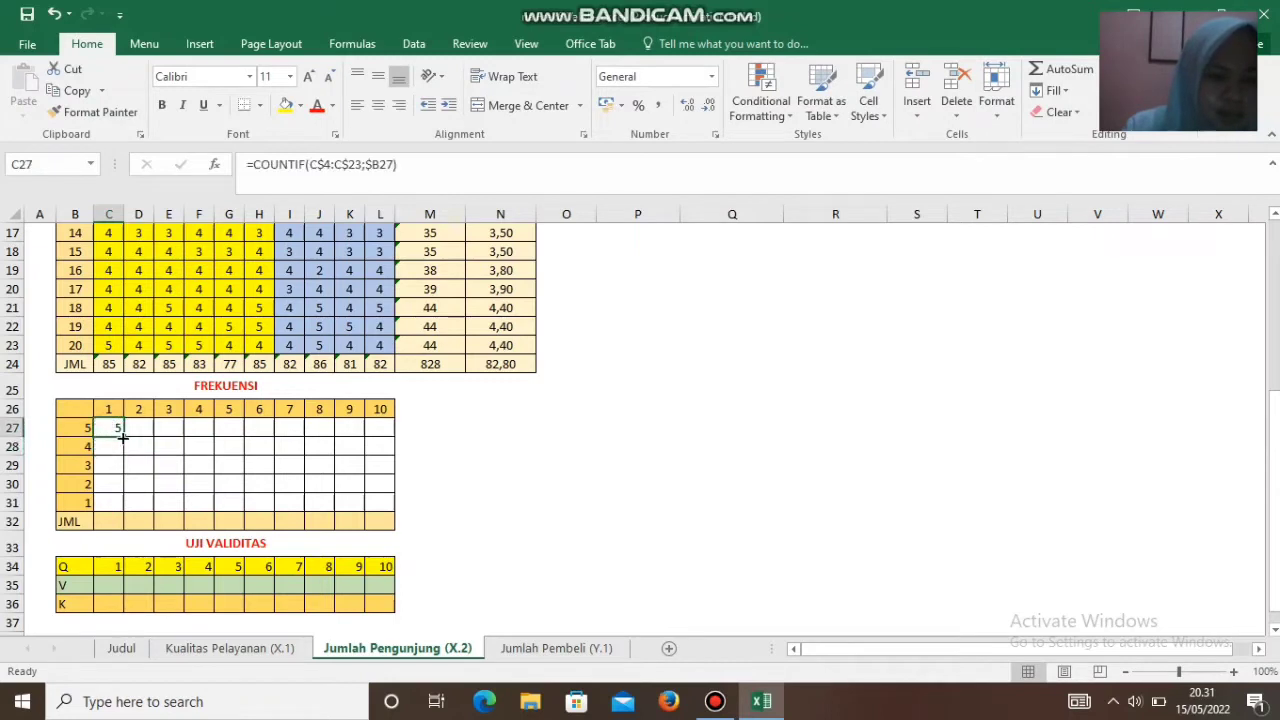
{"action": "left_click_drag", "start_coordinate": [120, 432], "coordinate": [396, 506]}
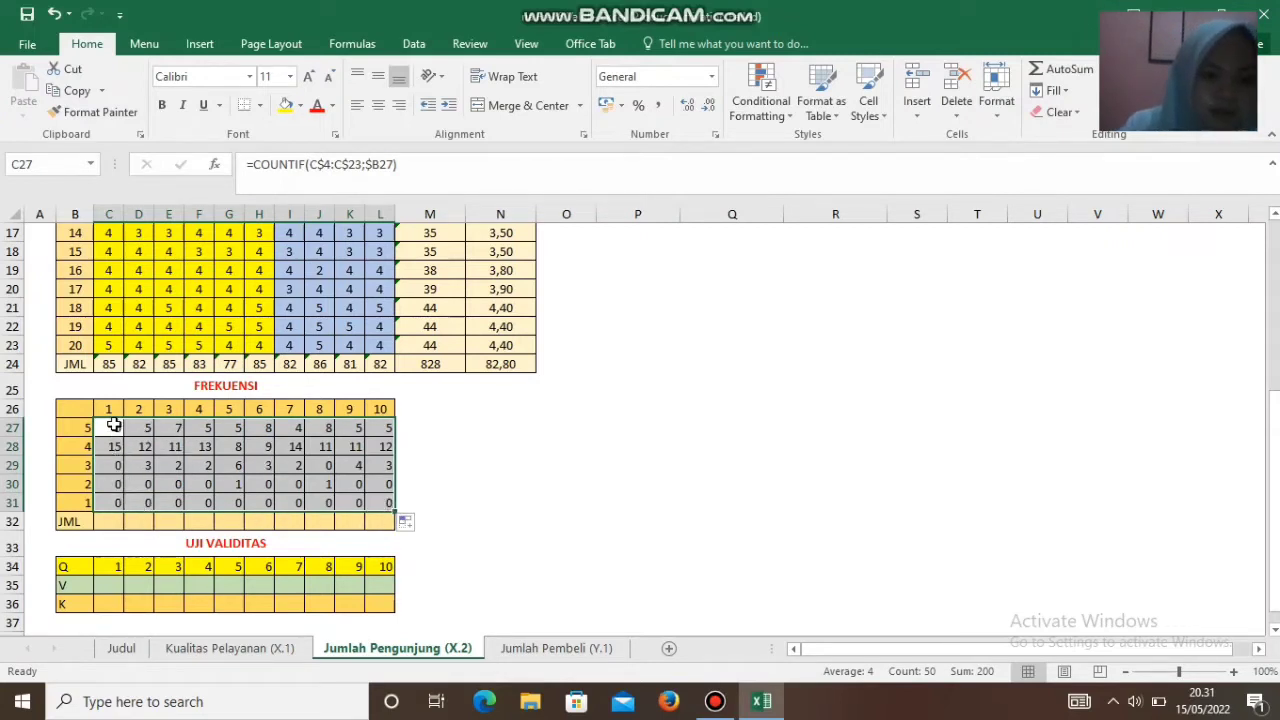
{"action": "left_click_drag", "start_coordinate": [115, 426], "coordinate": [375, 518]}
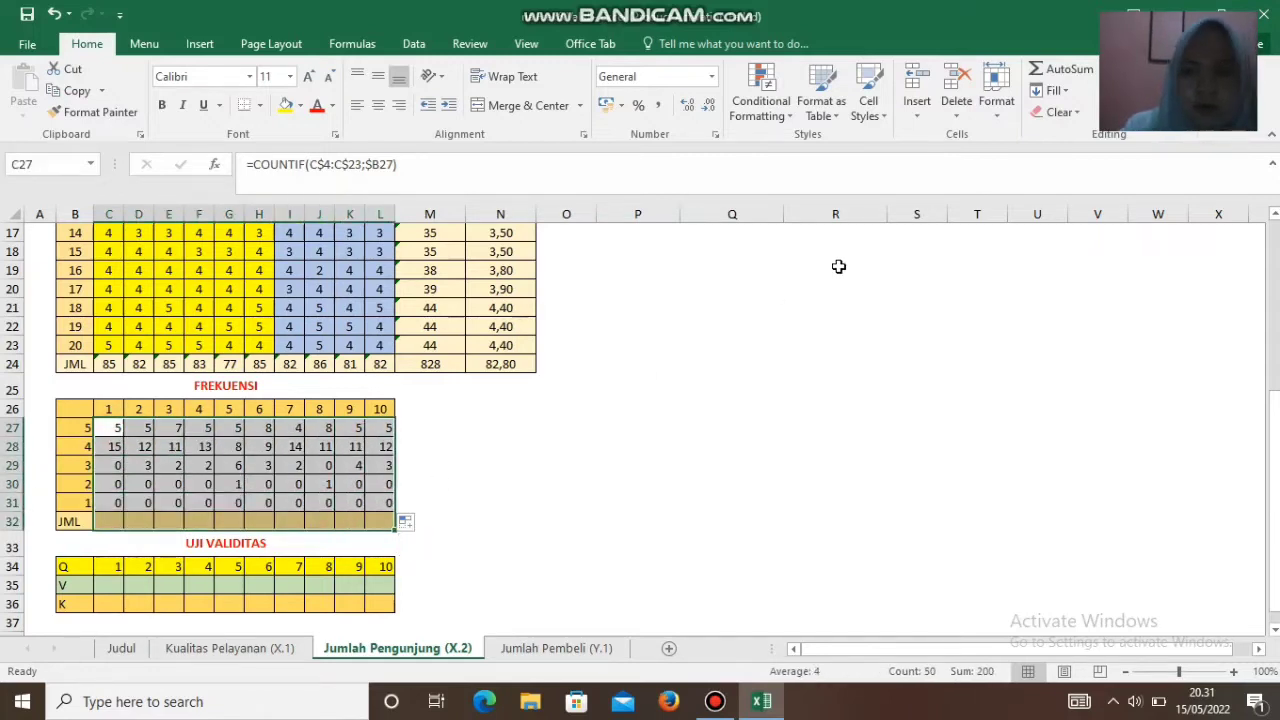
{"action": "left_click", "coordinate": [1055, 80]}
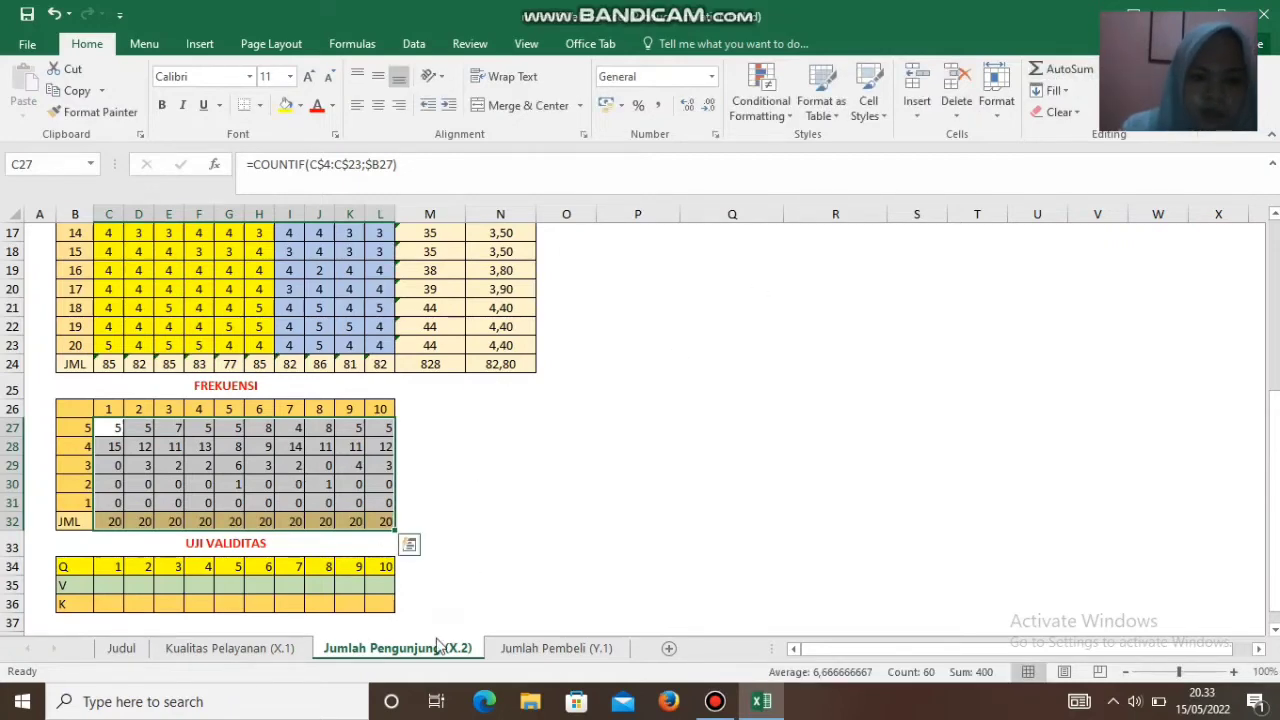
Step: On the Jumlah Pembeli (Y.1) sheet, enter =COUNTIF(C$4:C$23;$B27) in C27 of the FREKUENSI table
{"action": "left_click", "coordinate": [590, 650]}
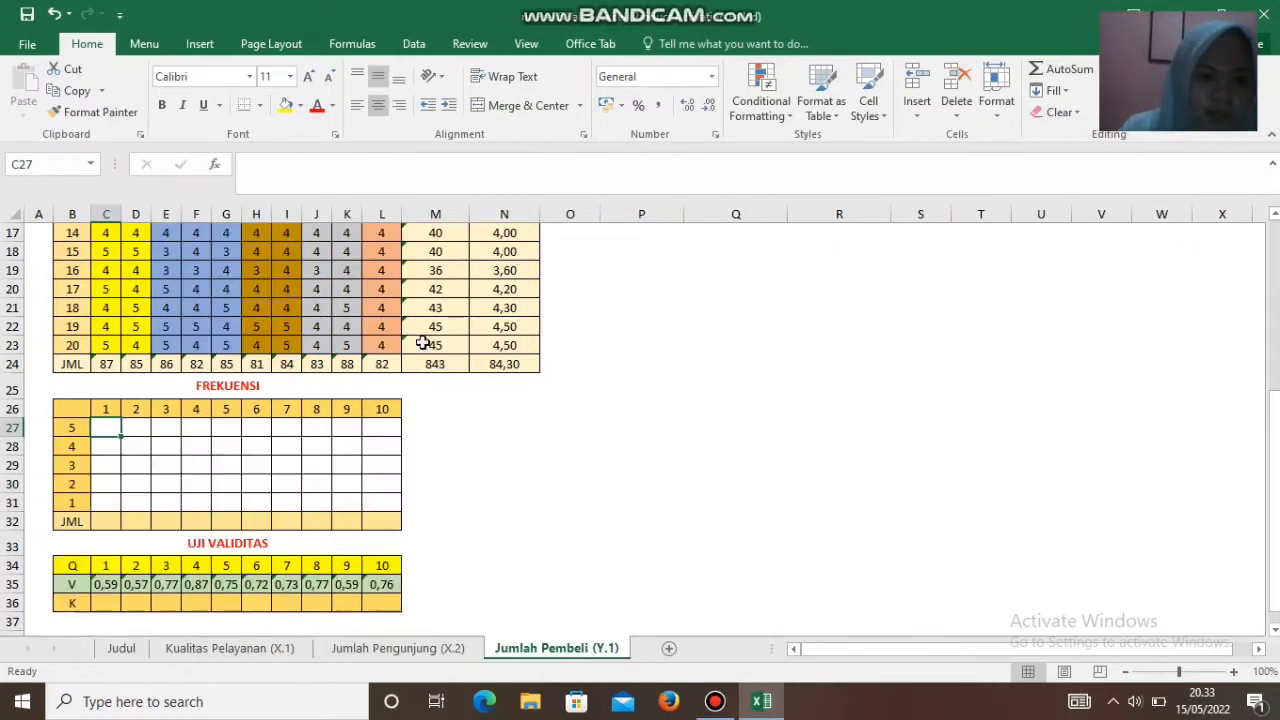
{"action": "left_click", "coordinate": [299, 165]}
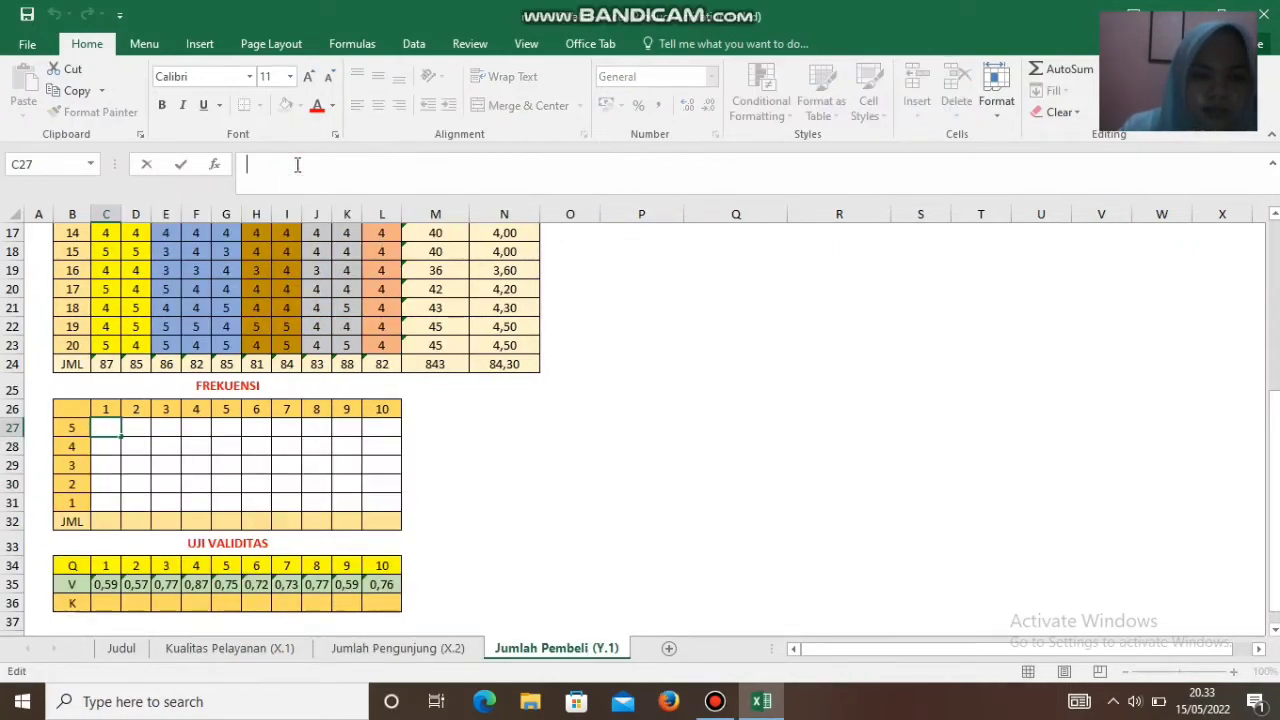
{"action": "type", "text": "=COU"}
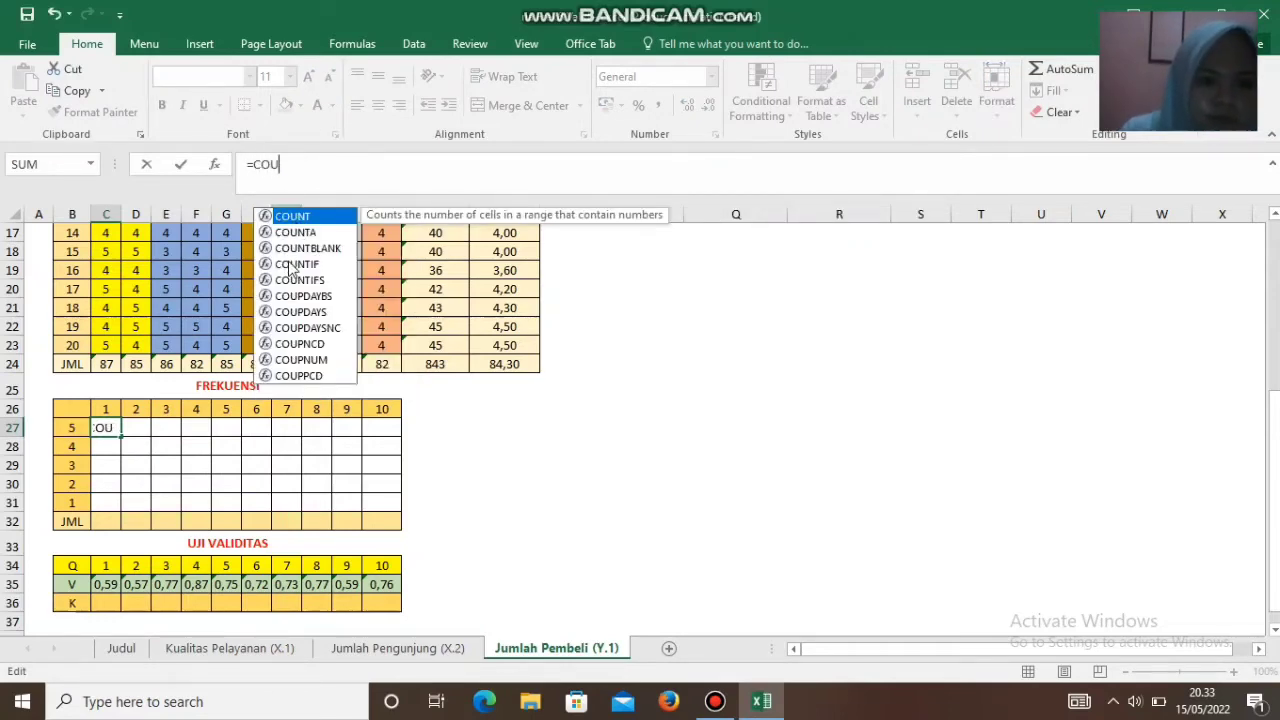
{"action": "double_click", "coordinate": [289, 265]}
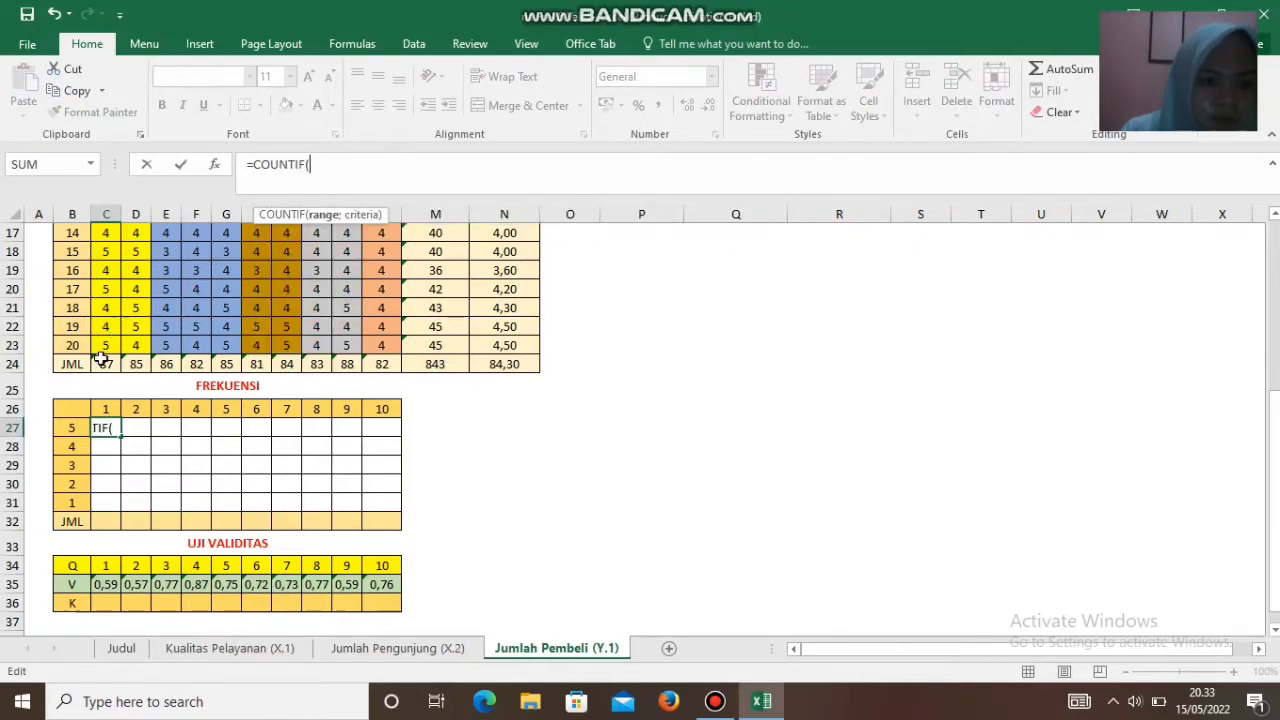
{"action": "left_click_drag", "start_coordinate": [107, 350], "coordinate": [109, 286]}
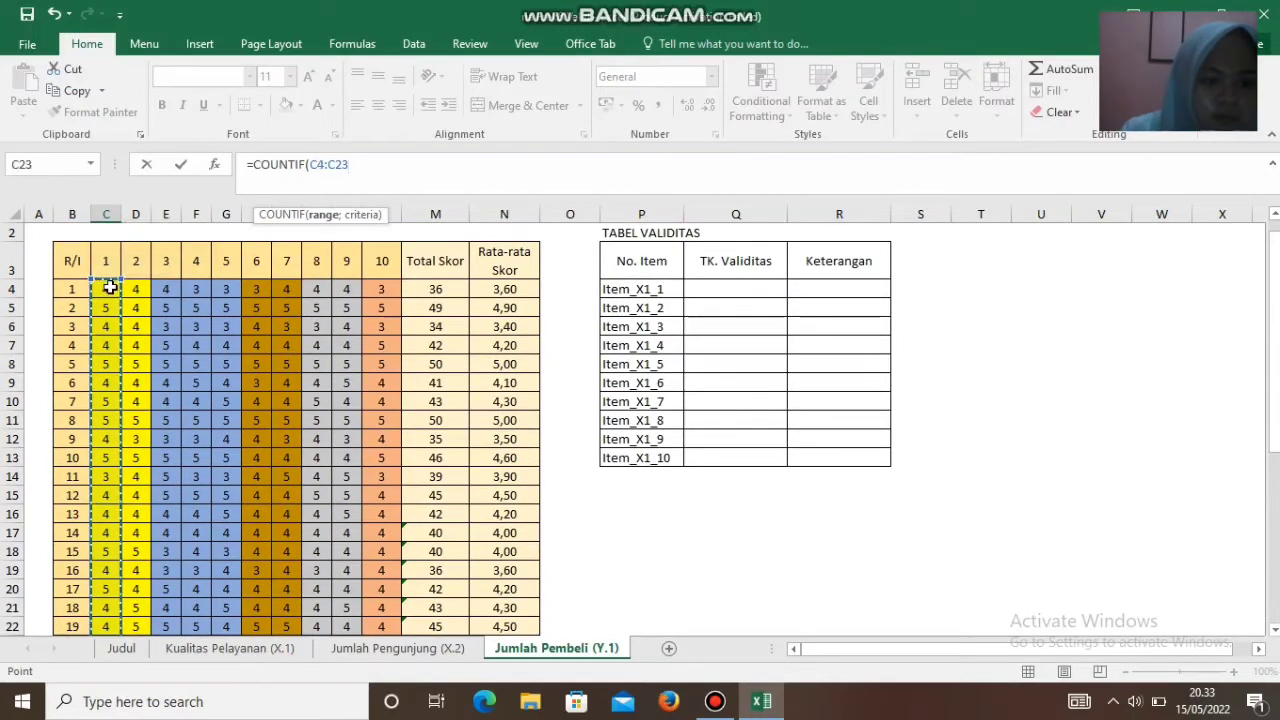
{"action": "key", "text": "F4"}
{"action": "key", "text": "F4"}
{"action": "type", "text": ";"}
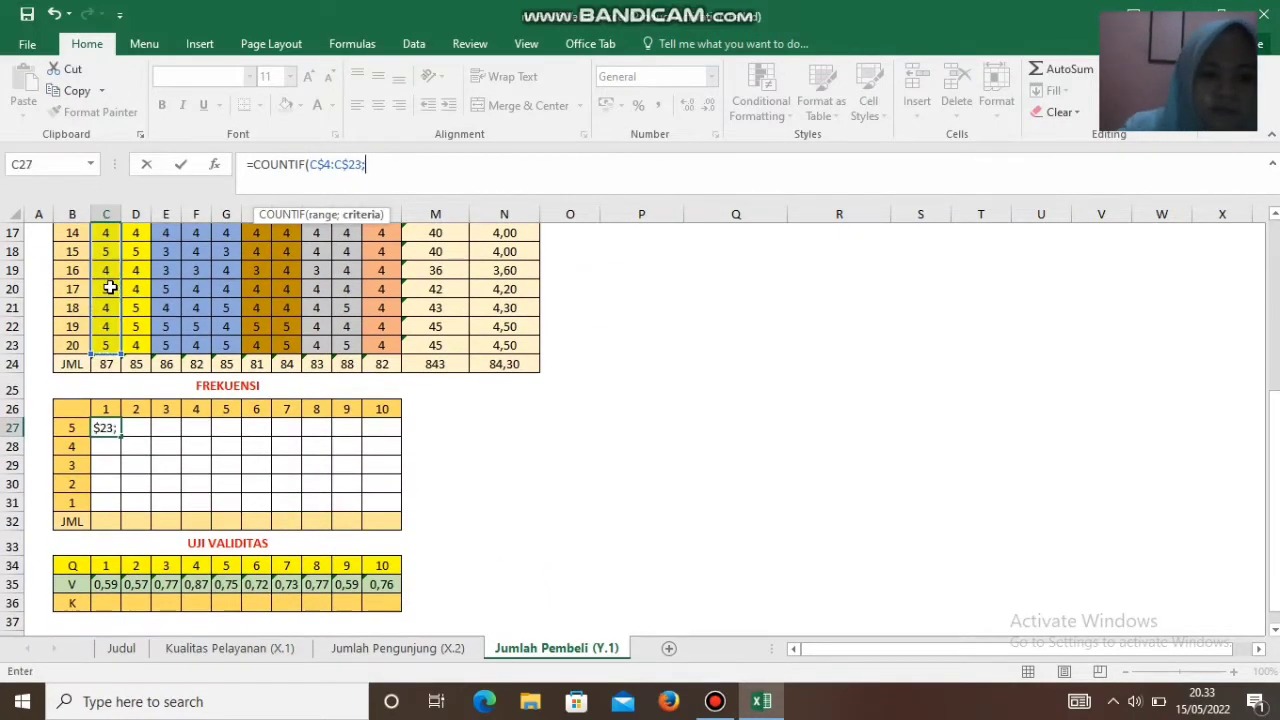
{"action": "left_click", "coordinate": [62, 427]}
{"action": "key", "text": "F4"}
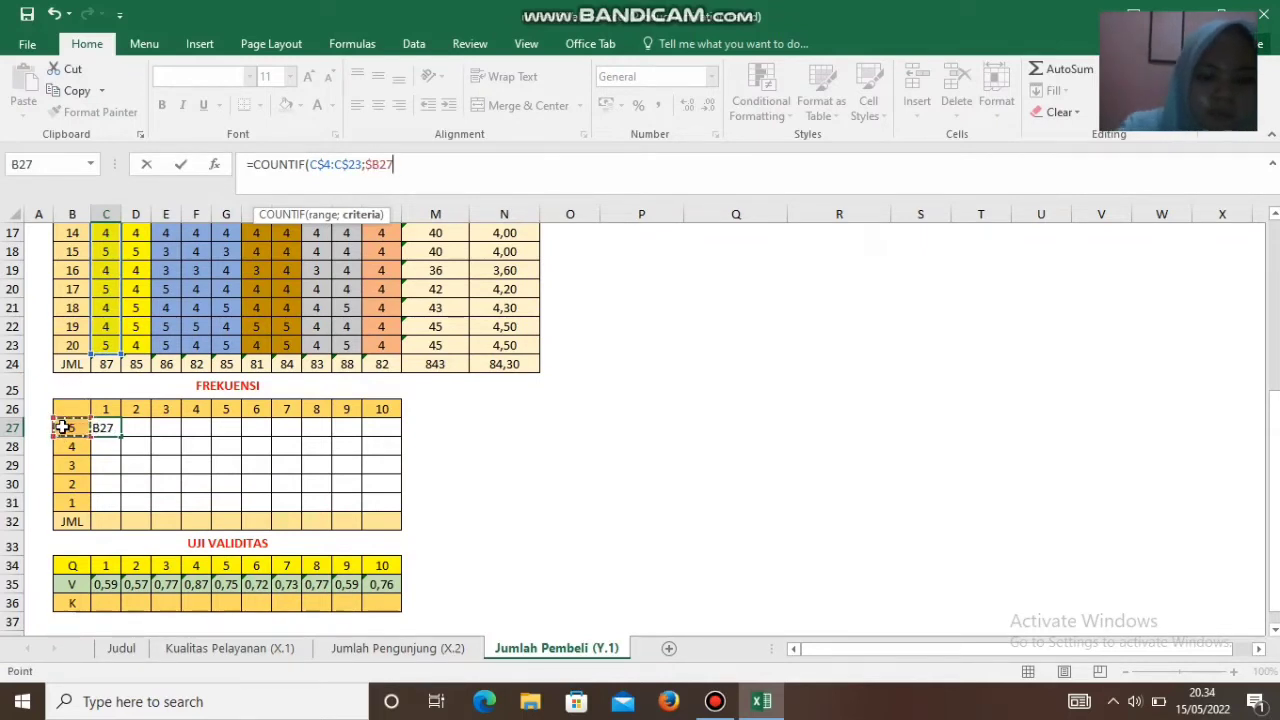
{"action": "key", "text": "Return"}
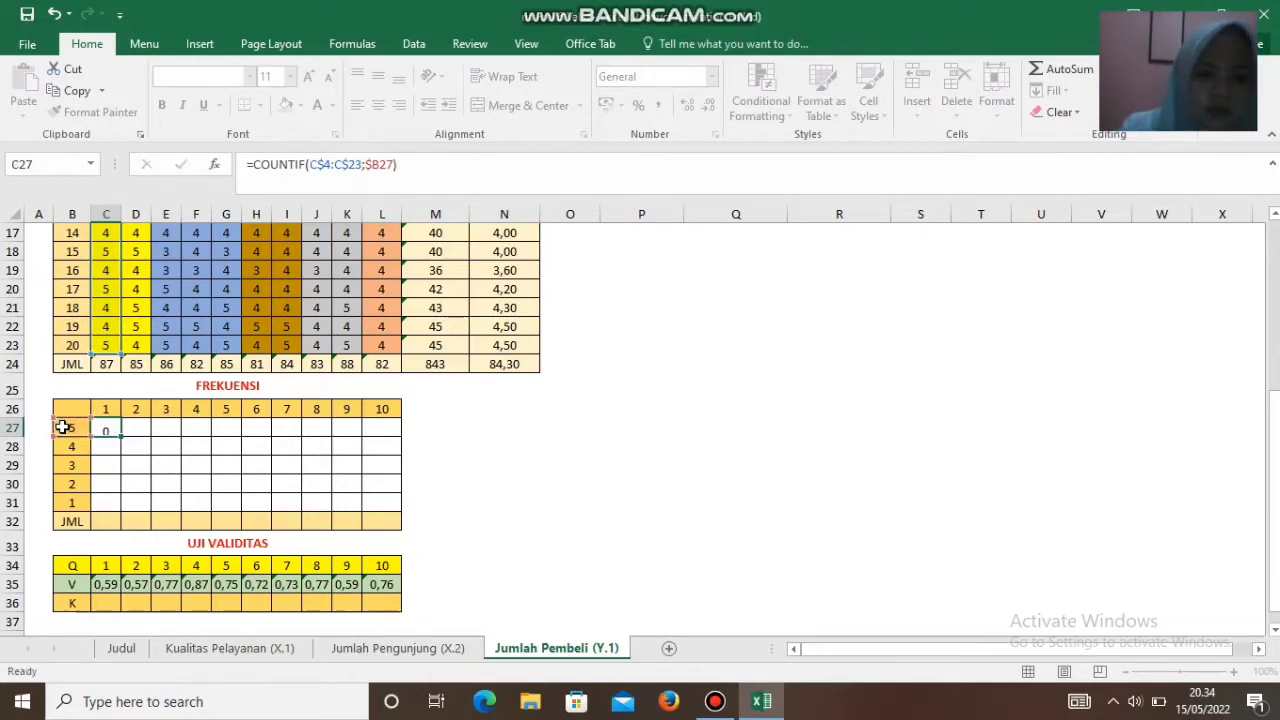
Step: Copy the C27 formula through L31 of the Jumlah Pembeli FREKUENSI table and fill its JML row with AutoSum over C27:L32
{"action": "left_click", "coordinate": [105, 428]}
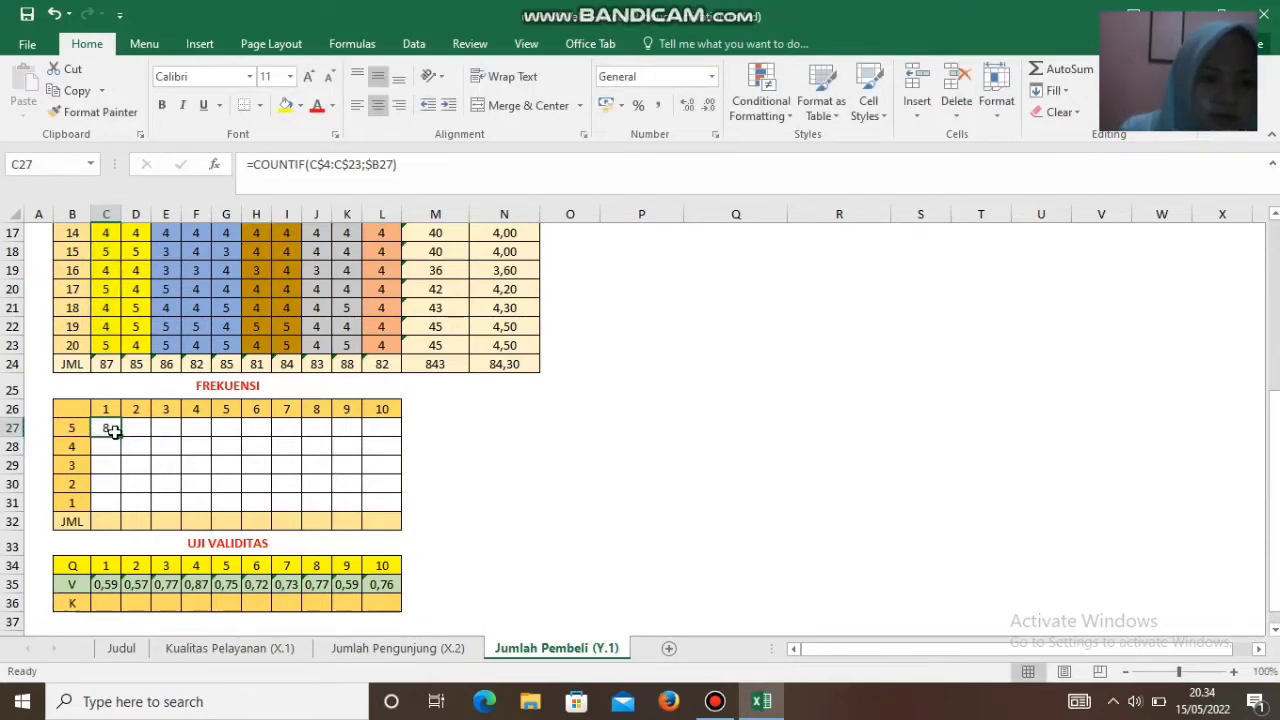
{"action": "left_click_drag", "start_coordinate": [120, 437], "coordinate": [392, 505]}
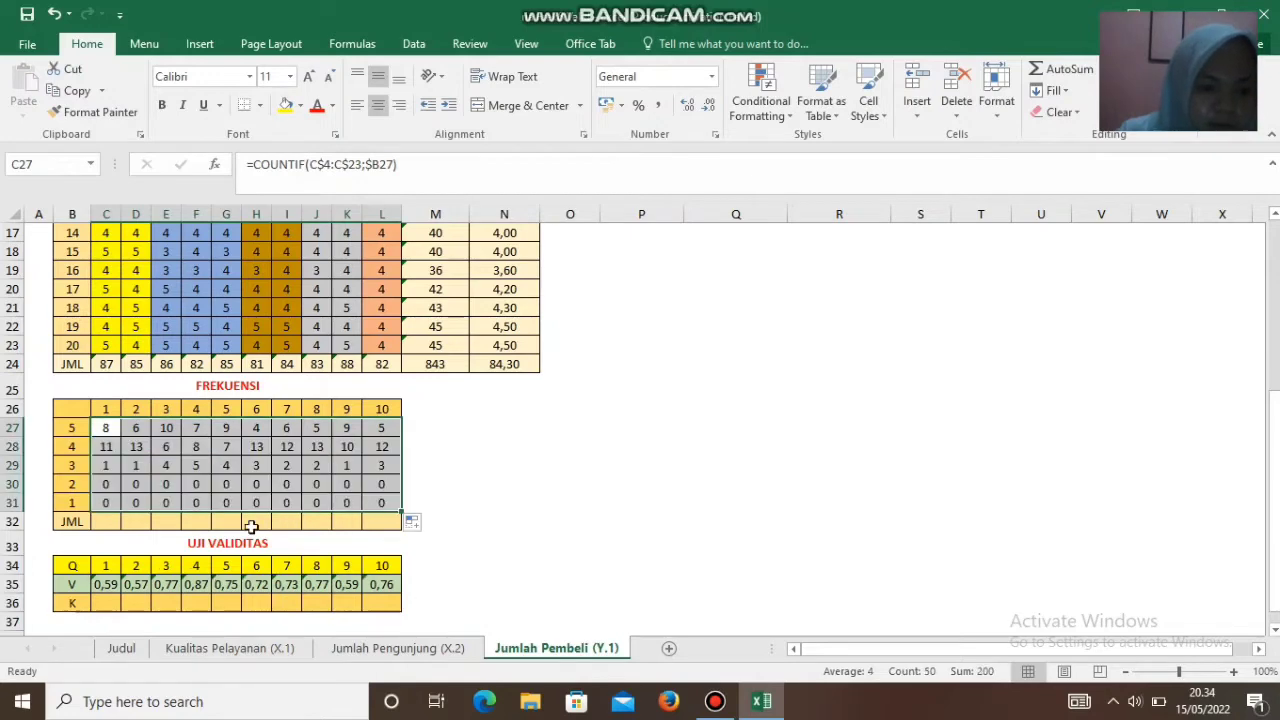
{"action": "left_click", "coordinate": [116, 520]}
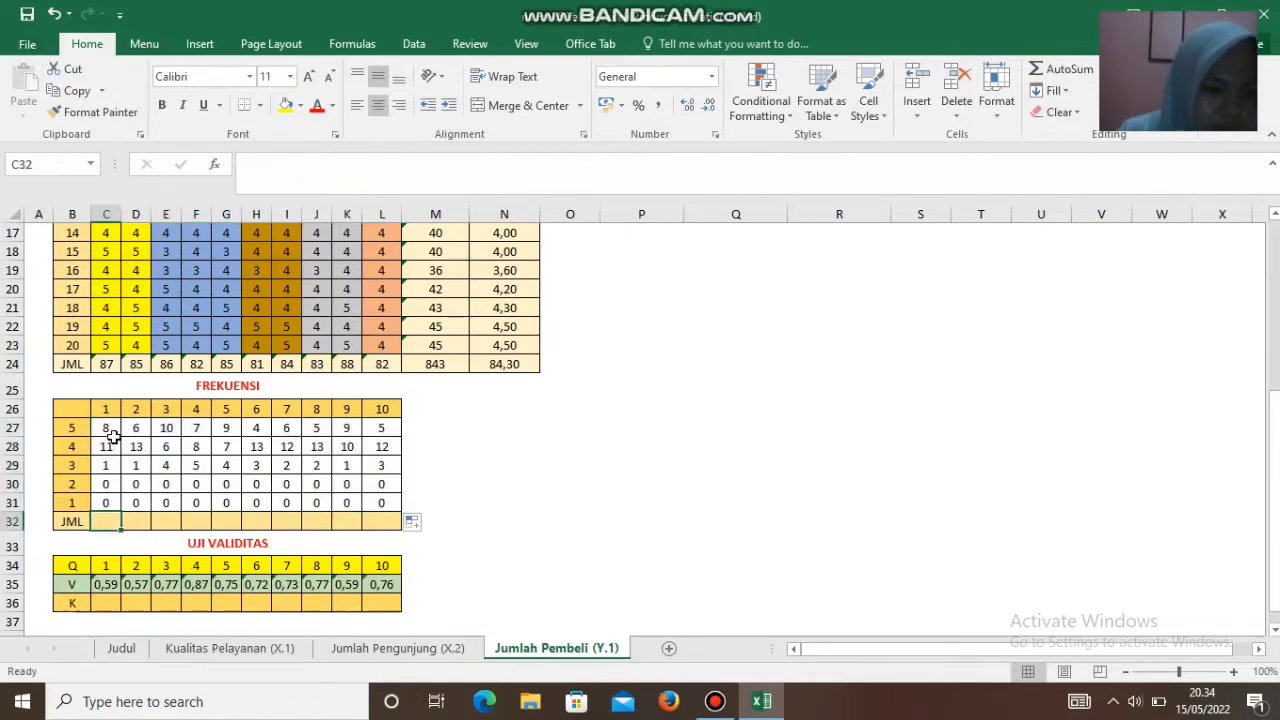
{"action": "mouse_move", "coordinate": [110, 428]}
{"action": "left_mouse_down"}
{"action": "mouse_move", "coordinate": [257, 486]}
{"action": "mouse_move", "coordinate": [371, 491]}
{"action": "mouse_move", "coordinate": [383, 518]}
{"action": "left_mouse_up"}
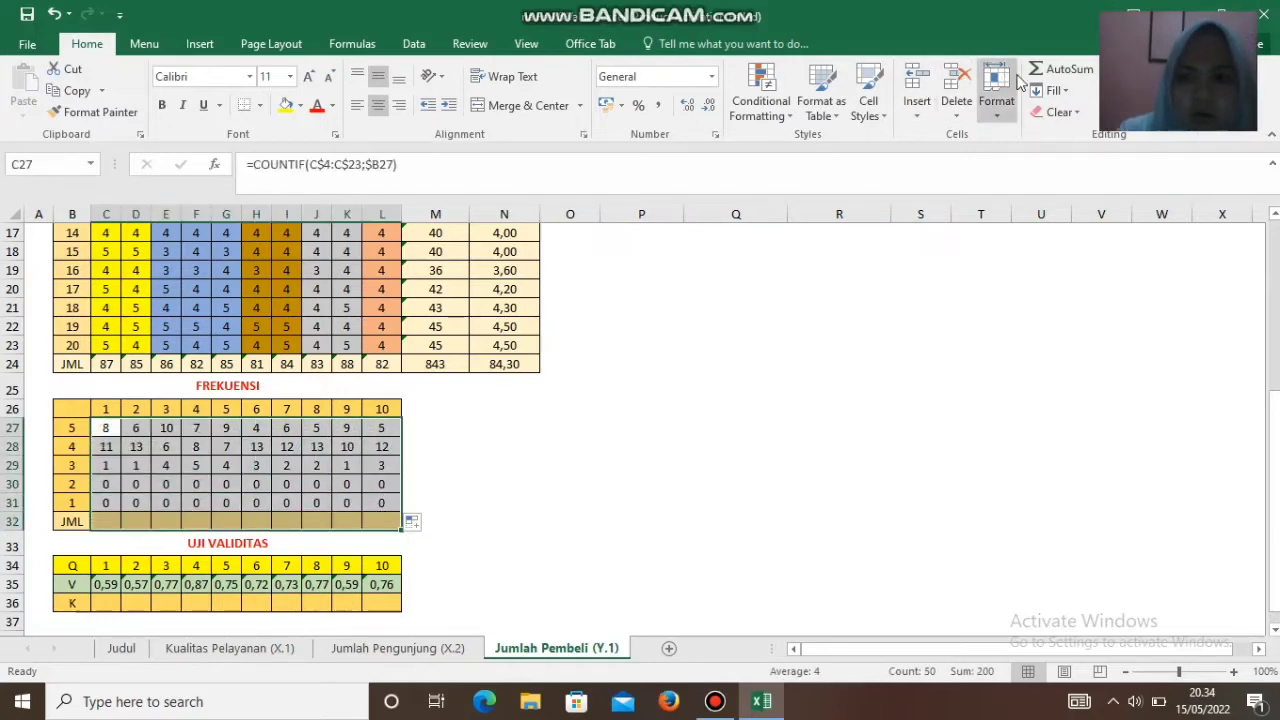
{"action": "left_click", "coordinate": [1066, 69]}
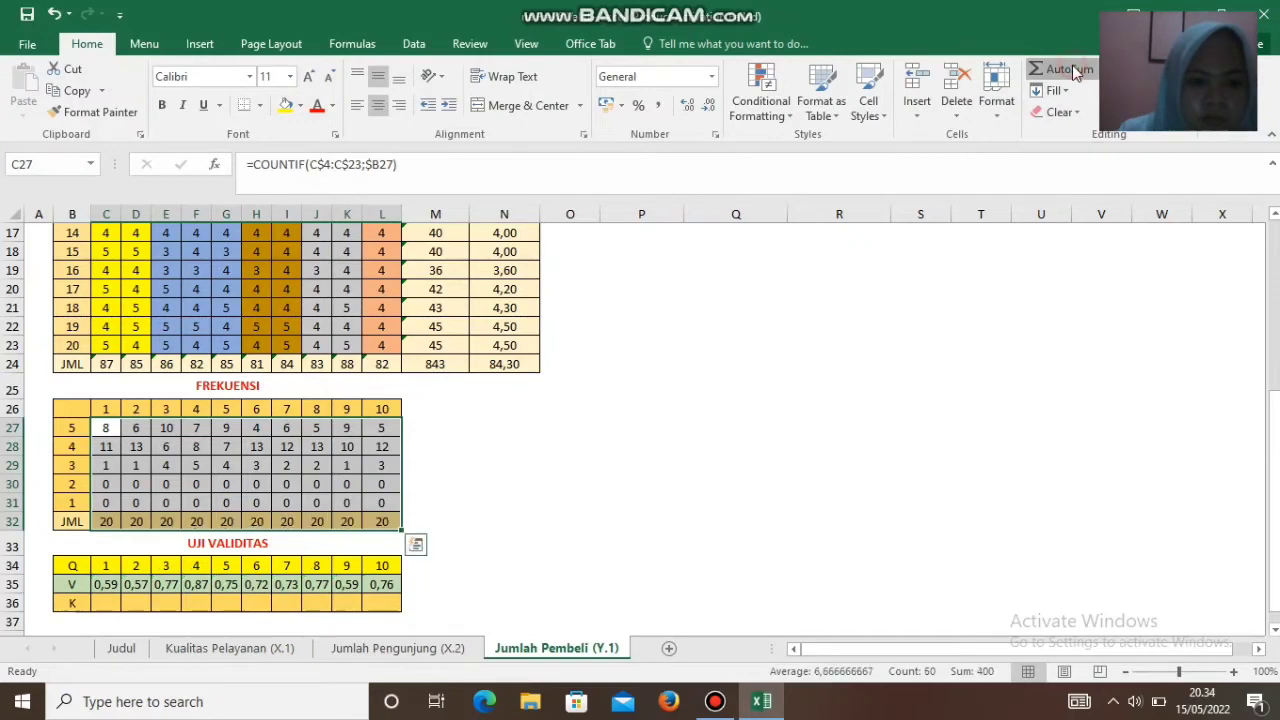
{"action": "left_click", "coordinate": [842, 389]}
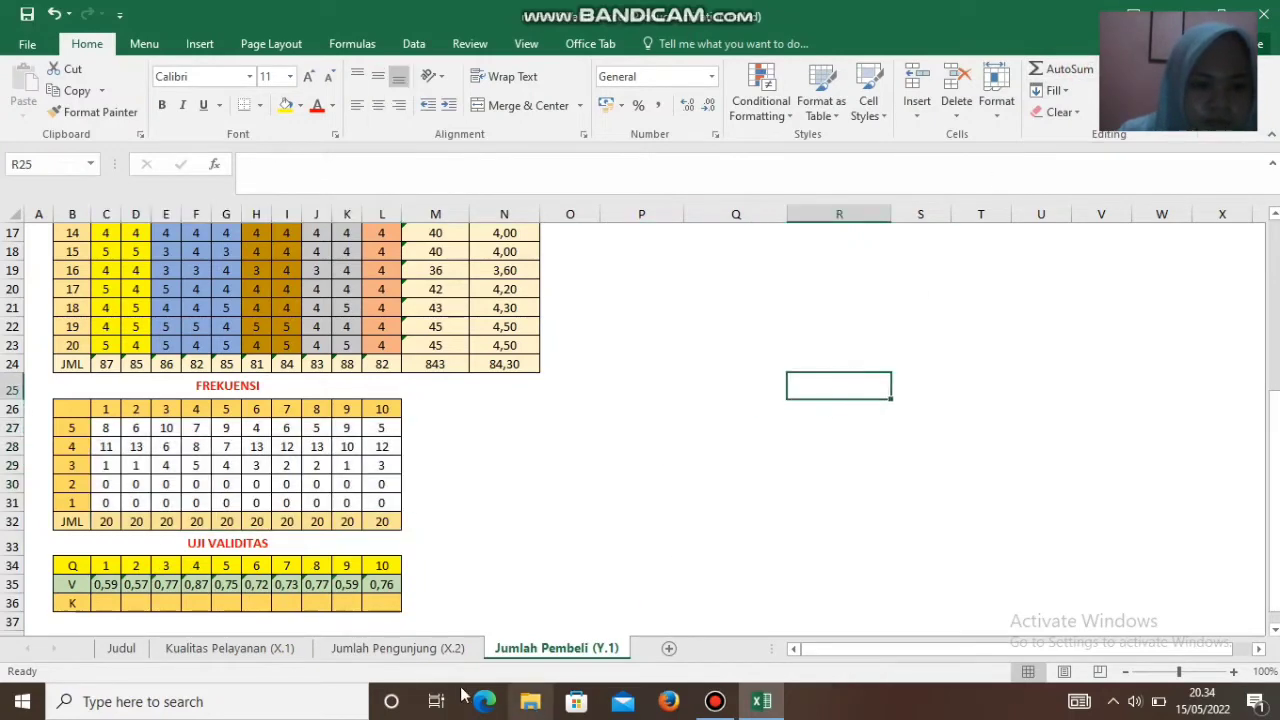
Step: On the Kualitas Pelayanan (X.1) sheet, enter =PEARSON(C4:C23;$M$4:$M$23) in C35 of the UJI VALIDITAS table and fill it across to L35
{"action": "key", "text": "ctrl+Page_Up"}
{"action": "key", "text": "ctrl+Page_Up"}
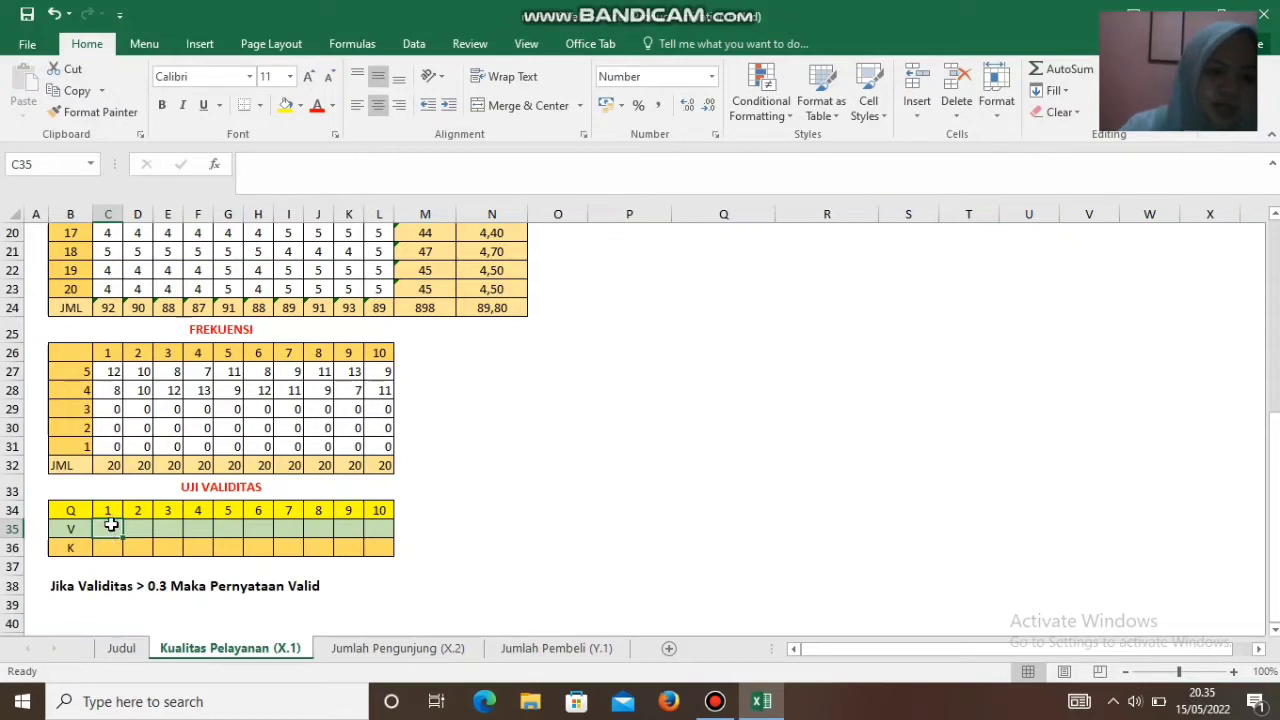
{"action": "type", "text": "=PE"}
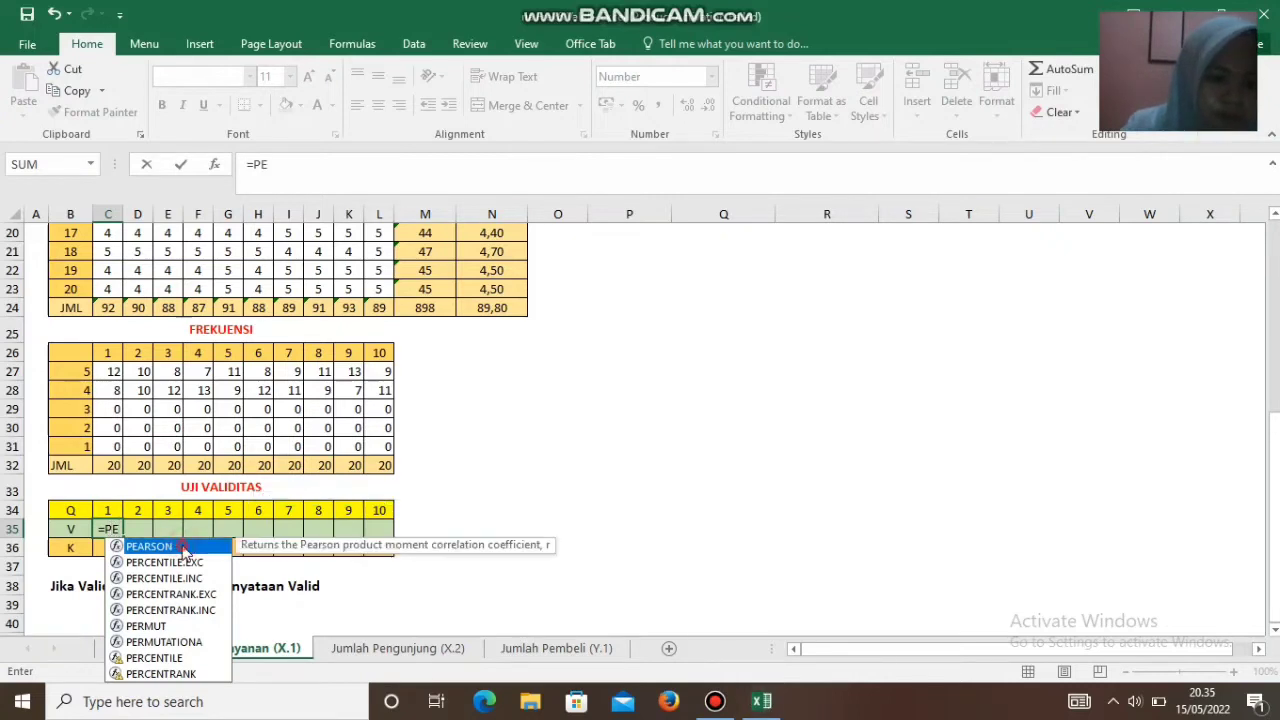
{"action": "double_click", "coordinate": [183, 549]}
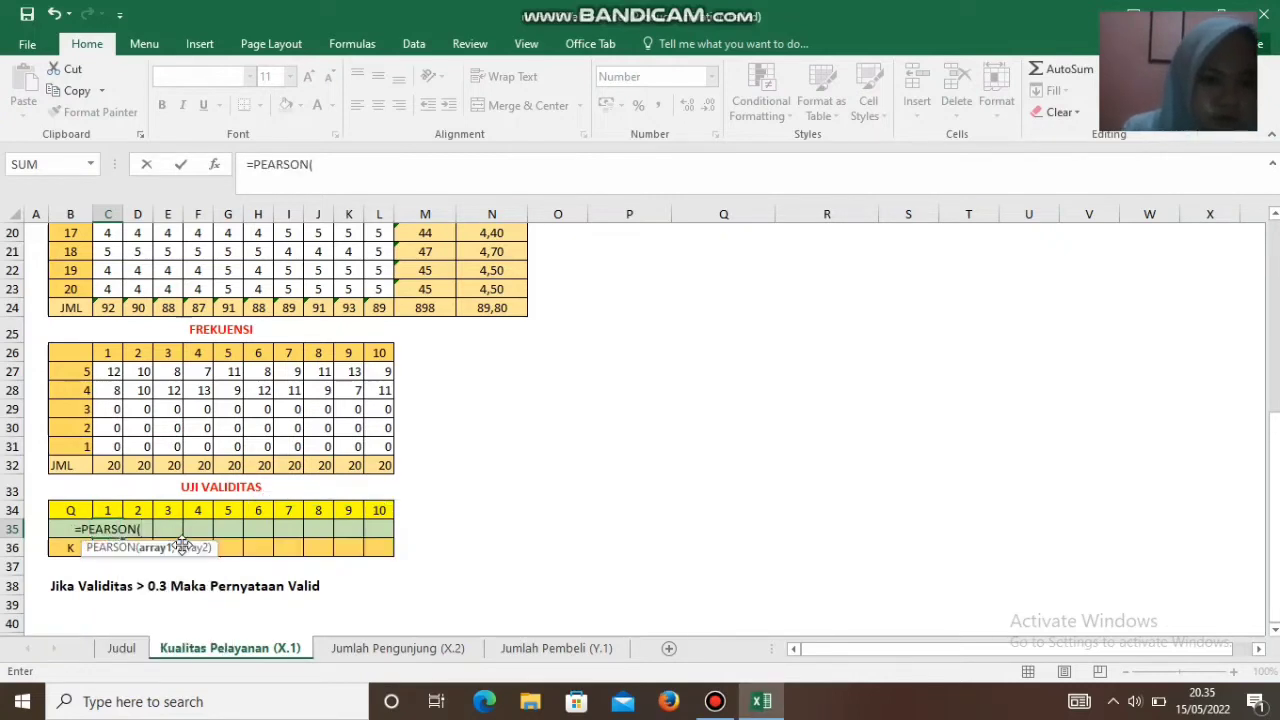
{"action": "mouse_move", "coordinate": [113, 289]}
{"action": "left_mouse_down"}
{"action": "mouse_move", "coordinate": [117, 137]}
{"action": "mouse_move", "coordinate": [110, 311]}
{"action": "left_mouse_up"}
{"action": "type", "text": ";"}
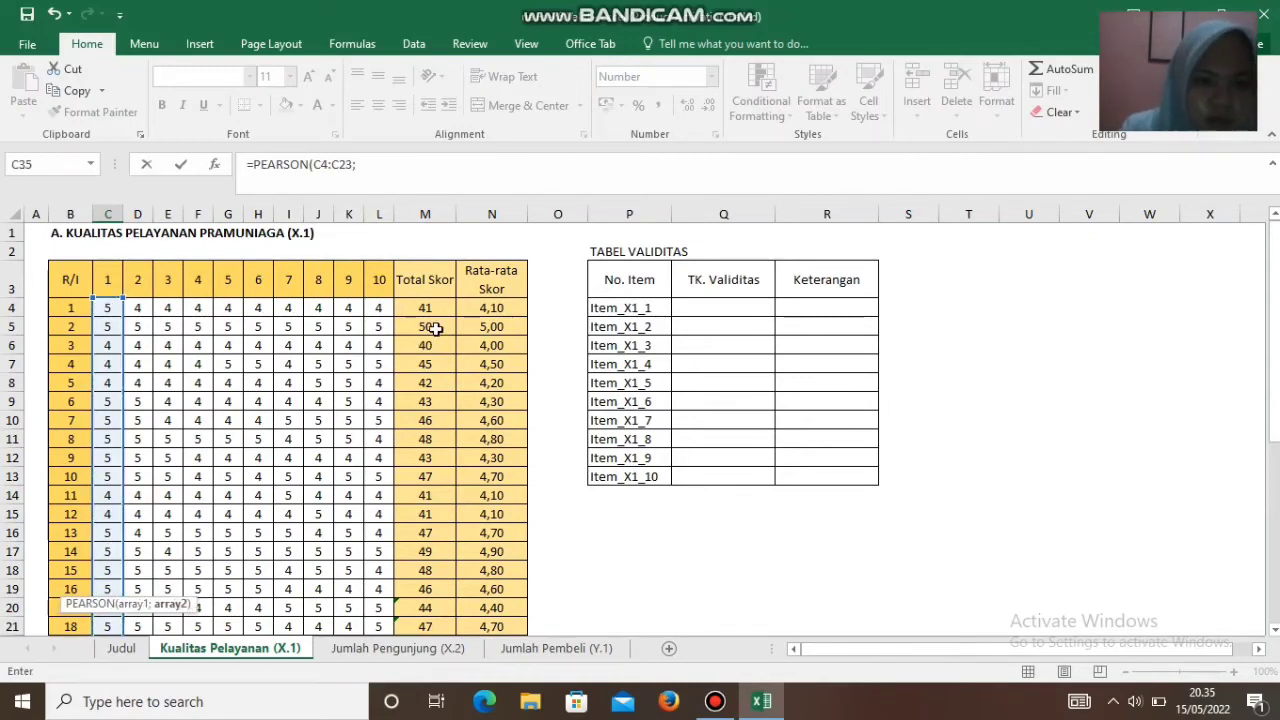
{"action": "left_click_drag", "start_coordinate": [431, 305], "coordinate": [438, 500]}
{"action": "key", "text": "F4"}
{"action": "scroll", "coordinate": [438, 500], "scroll_direction": "down", "scroll_amount": 5}
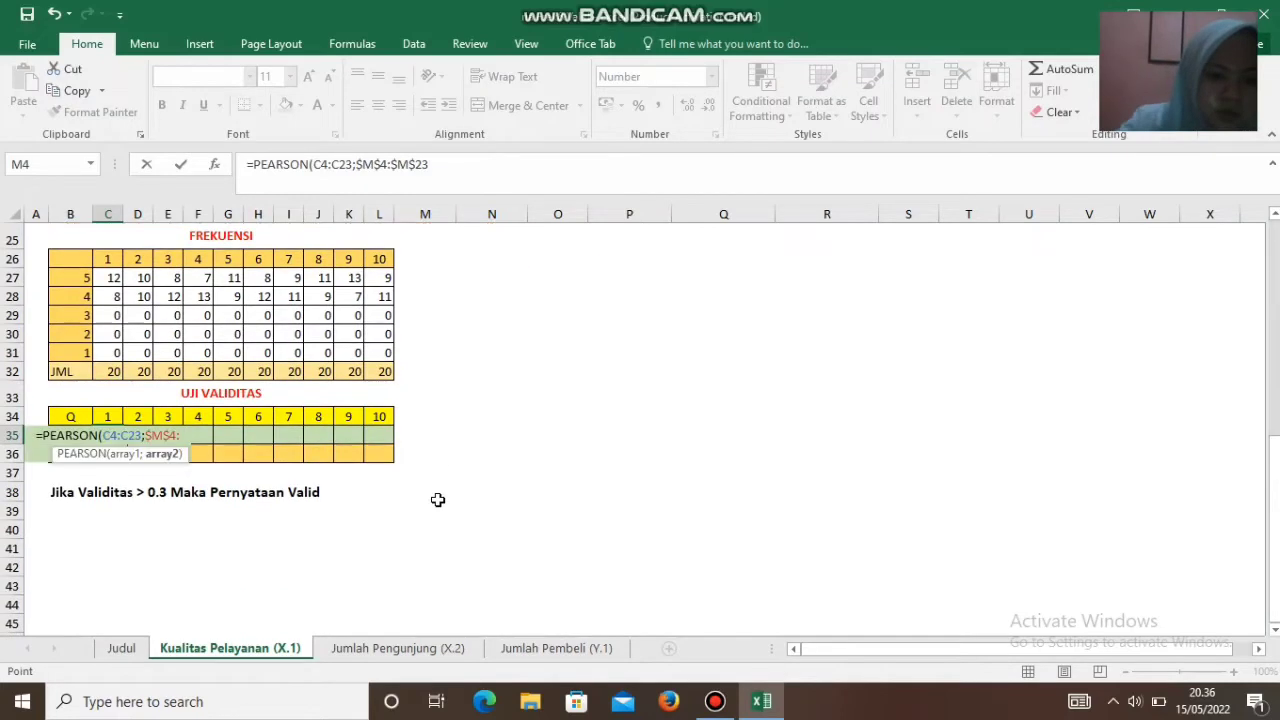
{"action": "type", "text": ")"}
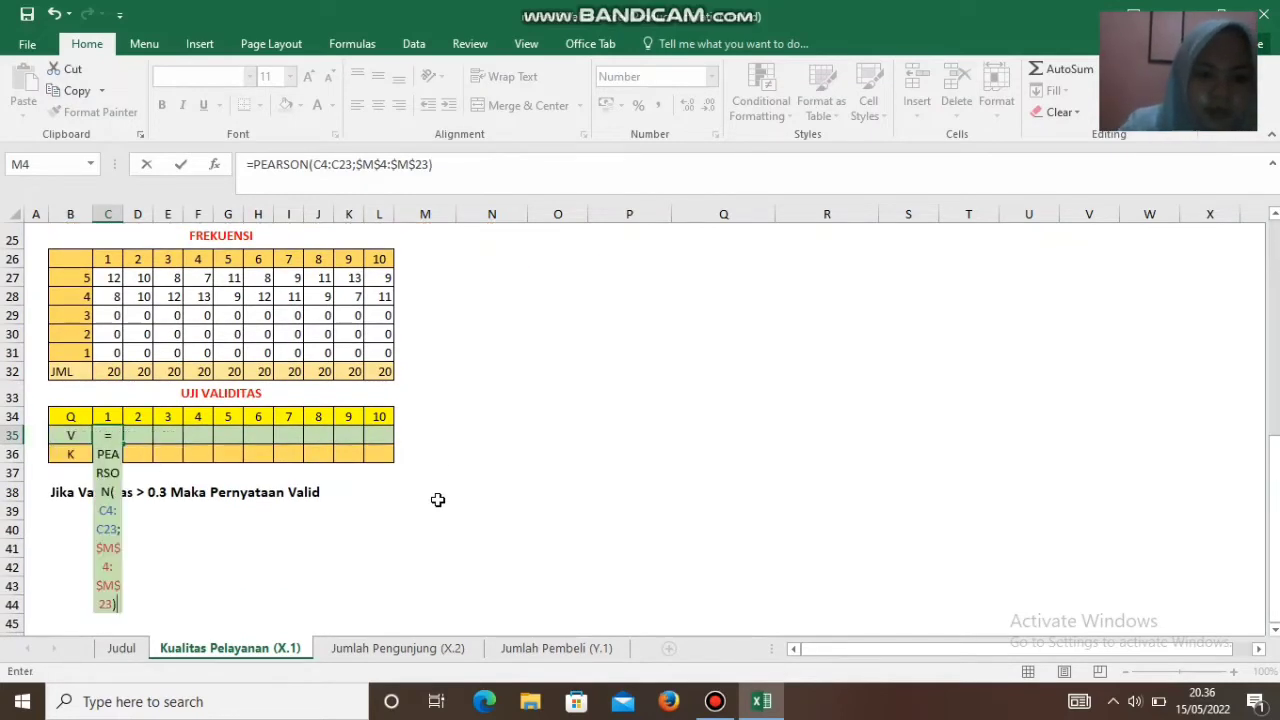
{"action": "key", "text": "Return"}
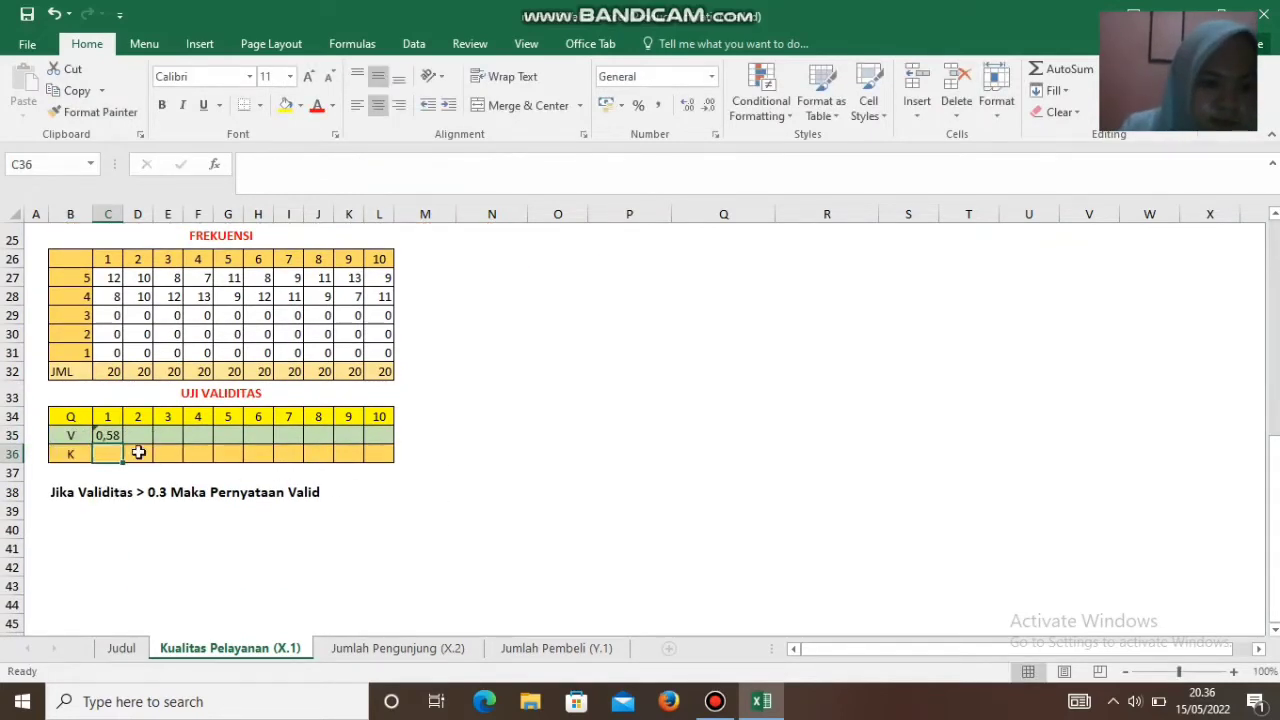
{"action": "left_click", "coordinate": [107, 435]}
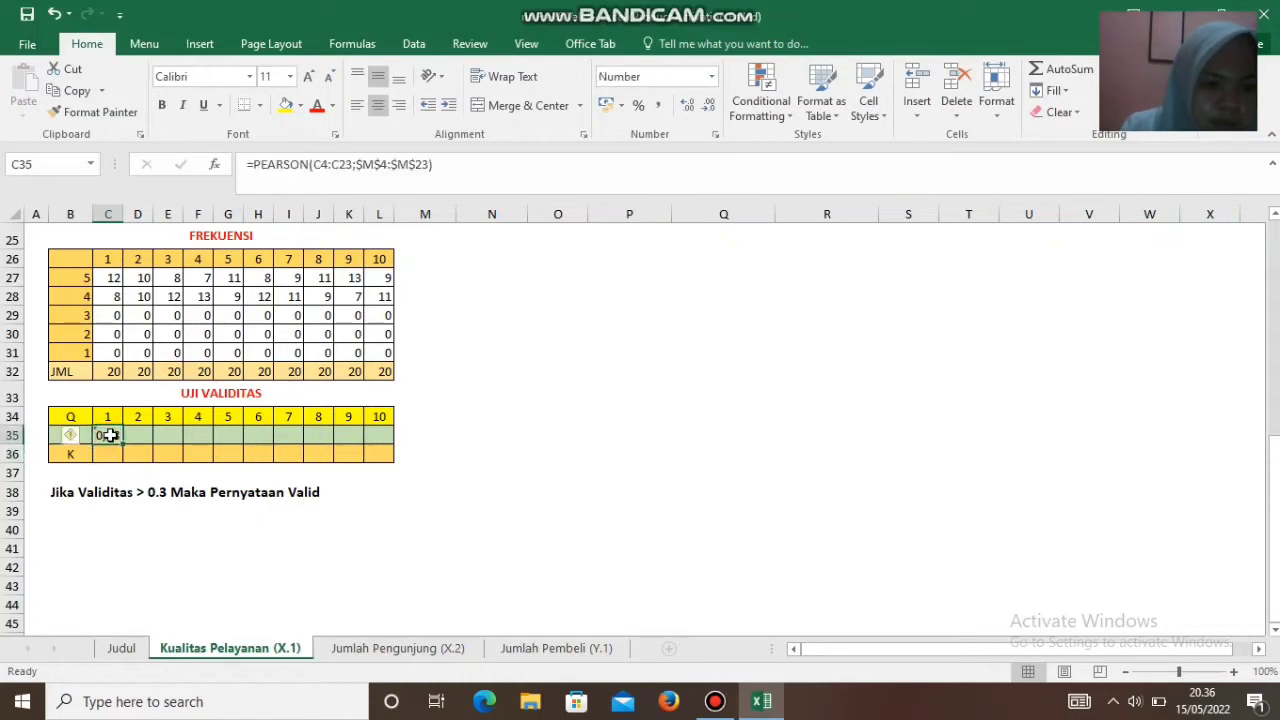
{"action": "left_click_drag", "start_coordinate": [121, 444], "coordinate": [382, 430]}
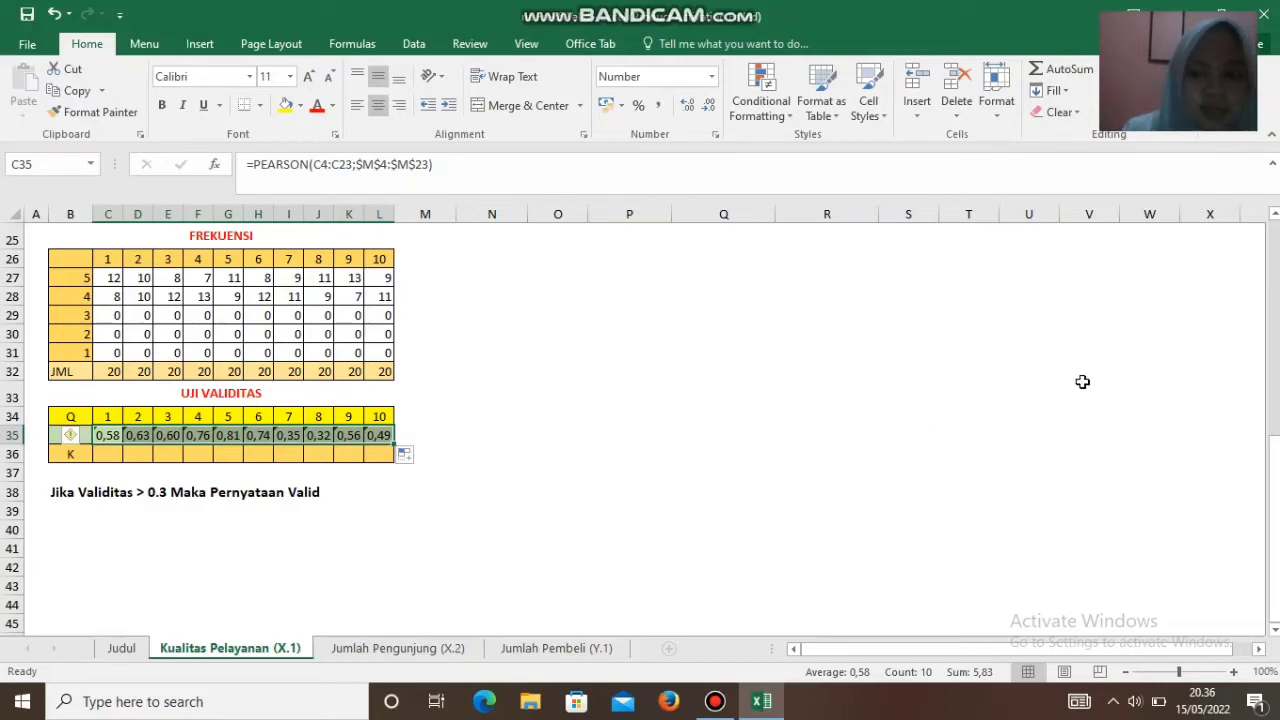
Step: Copy the Pearson results in C35:L35 of the Kualitas Pelayanan UJI VALIDITAS table
{"action": "left_click_drag", "start_coordinate": [1276, 446], "coordinate": [1276, 250]}
{"action": "scroll", "coordinate": [1276, 250], "scroll_direction": "up", "scroll_amount": 1}
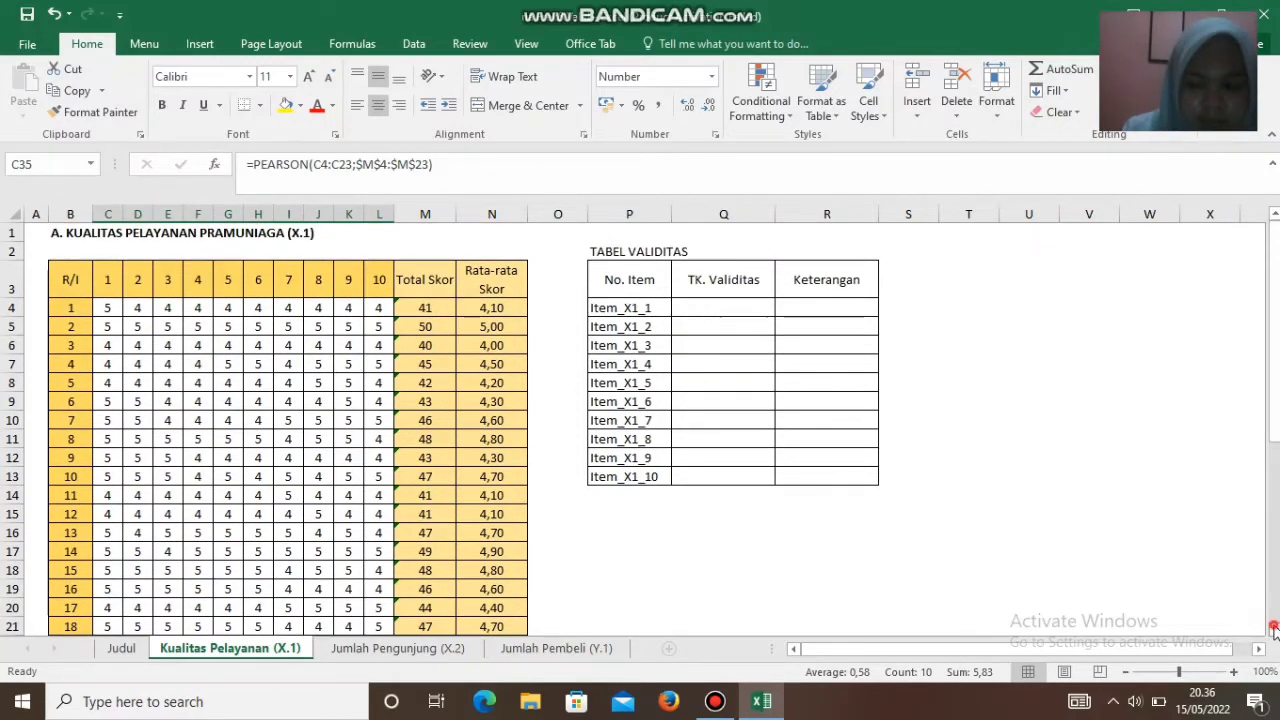
{"action": "scroll", "coordinate": [1275, 628], "scroll_direction": "down", "scroll_amount": 3}
{"action": "scroll", "coordinate": [1275, 630], "scroll_direction": "down", "scroll_amount": 1}
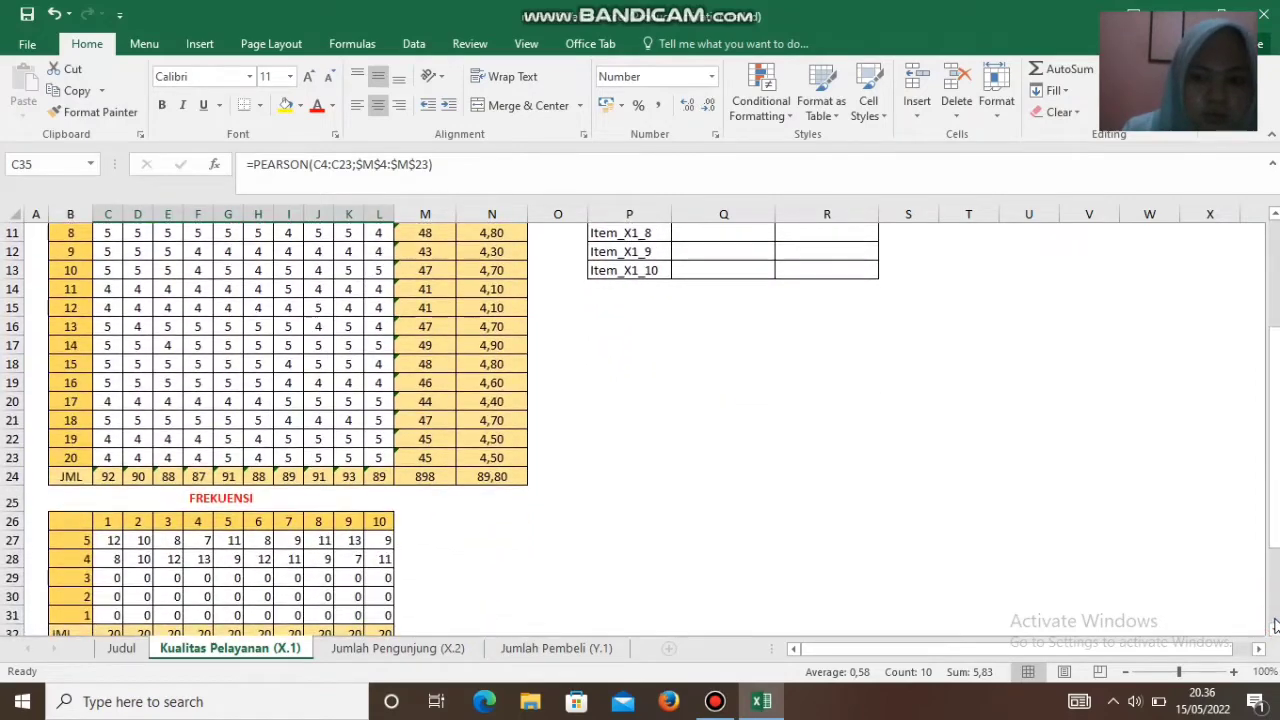
{"action": "scroll", "coordinate": [901, 453], "scroll_direction": "down", "scroll_amount": 7}
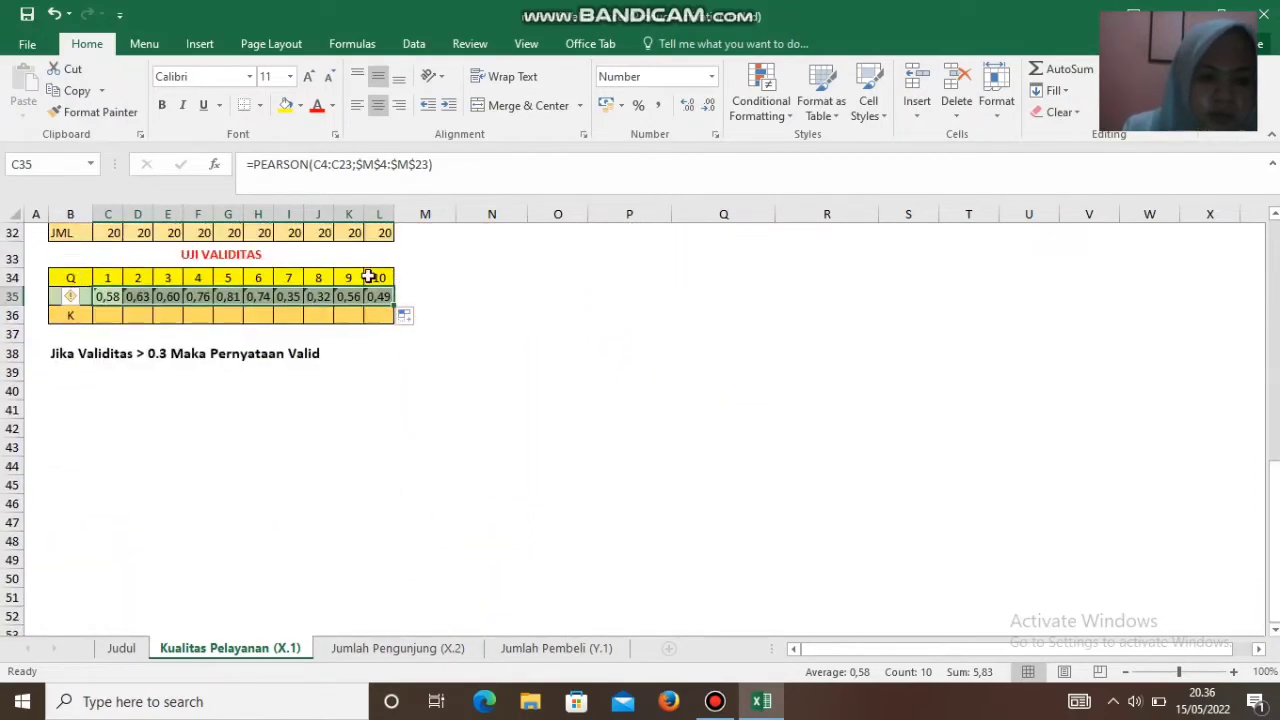
{"action": "left_click_drag", "start_coordinate": [106, 296], "coordinate": [378, 302]}
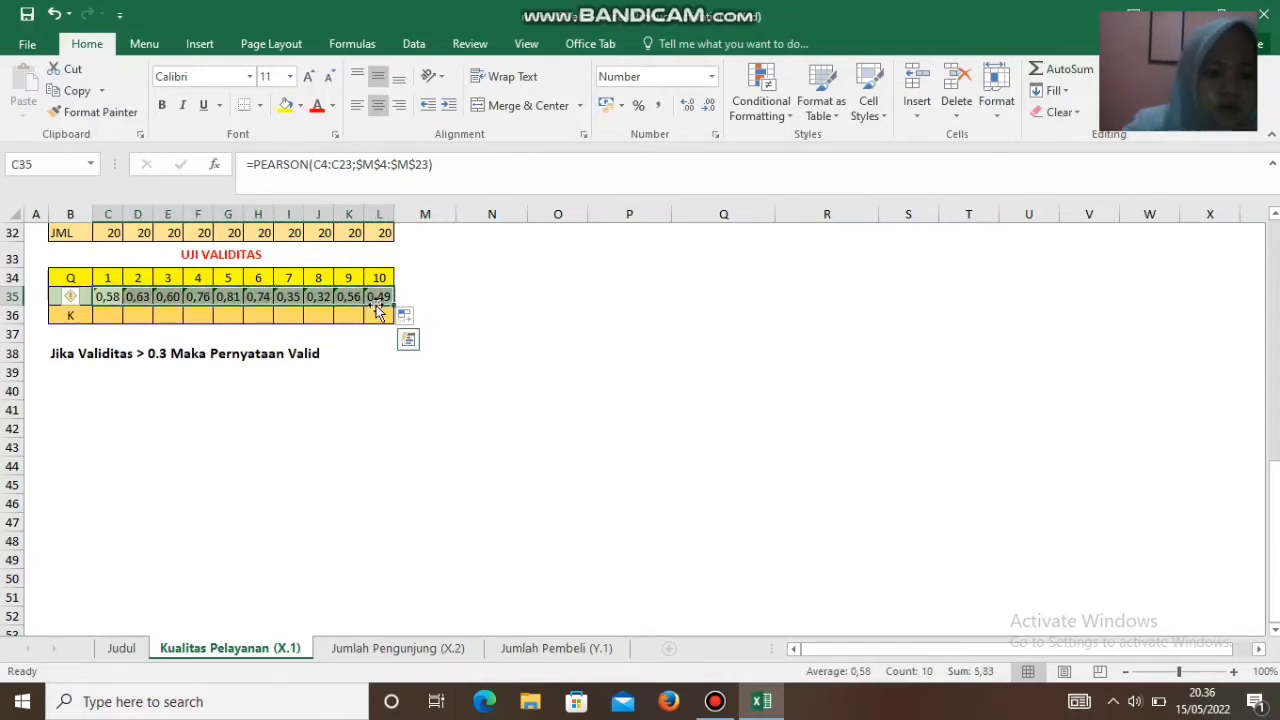
{"action": "key", "text": "ctrl+c"}
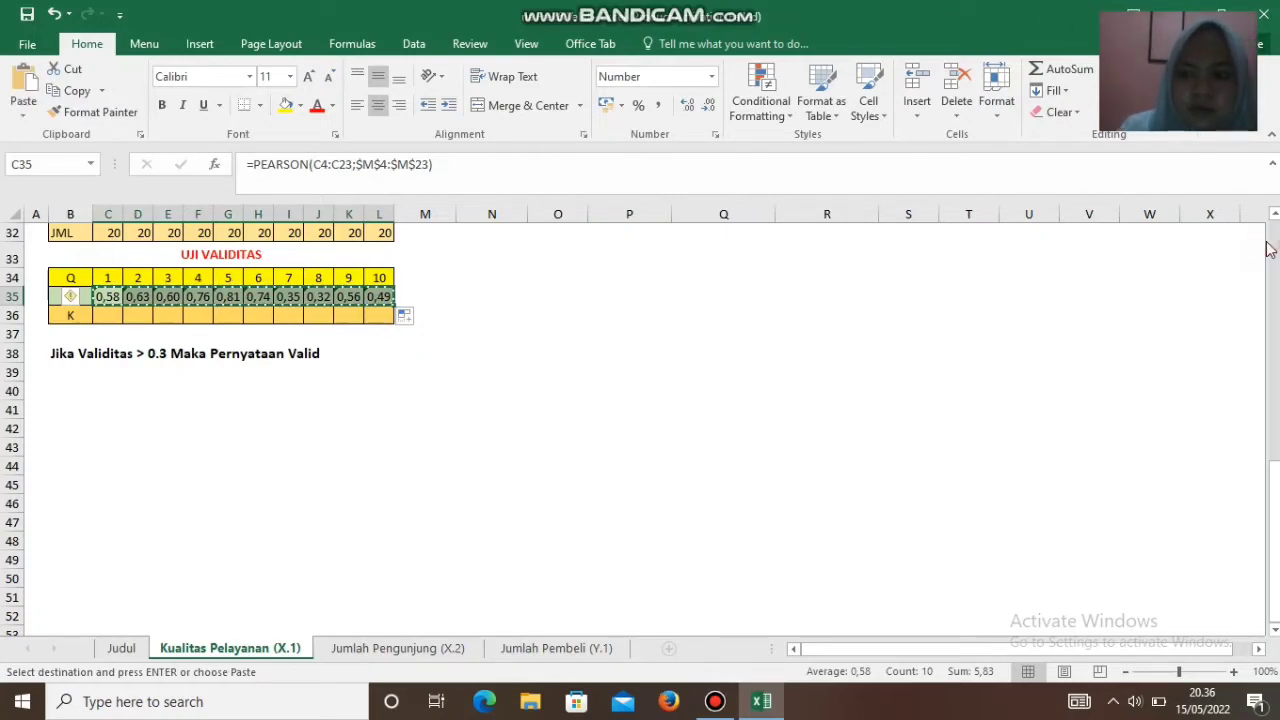
Step: Paste the copied Pearson results as transposed values into the TK. Validitas column of TABEL VALIDITAS, starting at Q4
{"action": "scroll", "coordinate": [1275, 252], "scroll_direction": "up", "scroll_amount": 10}
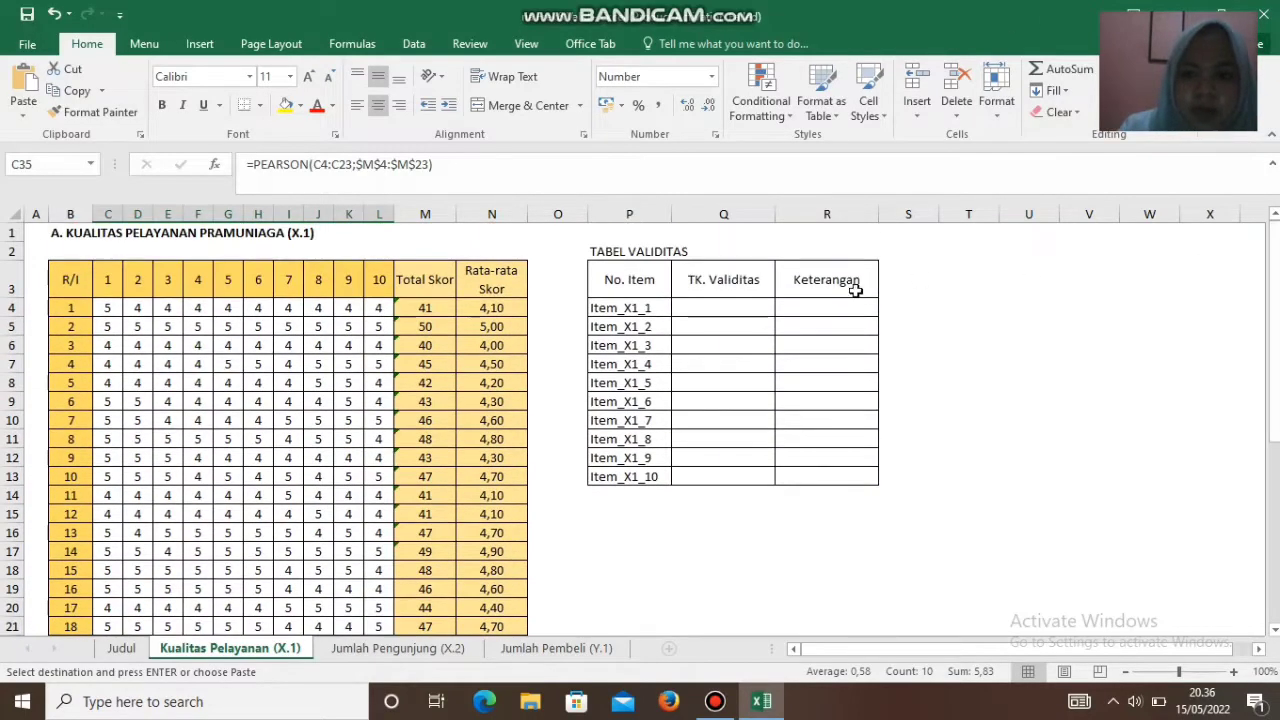
{"action": "left_click", "coordinate": [745, 306]}
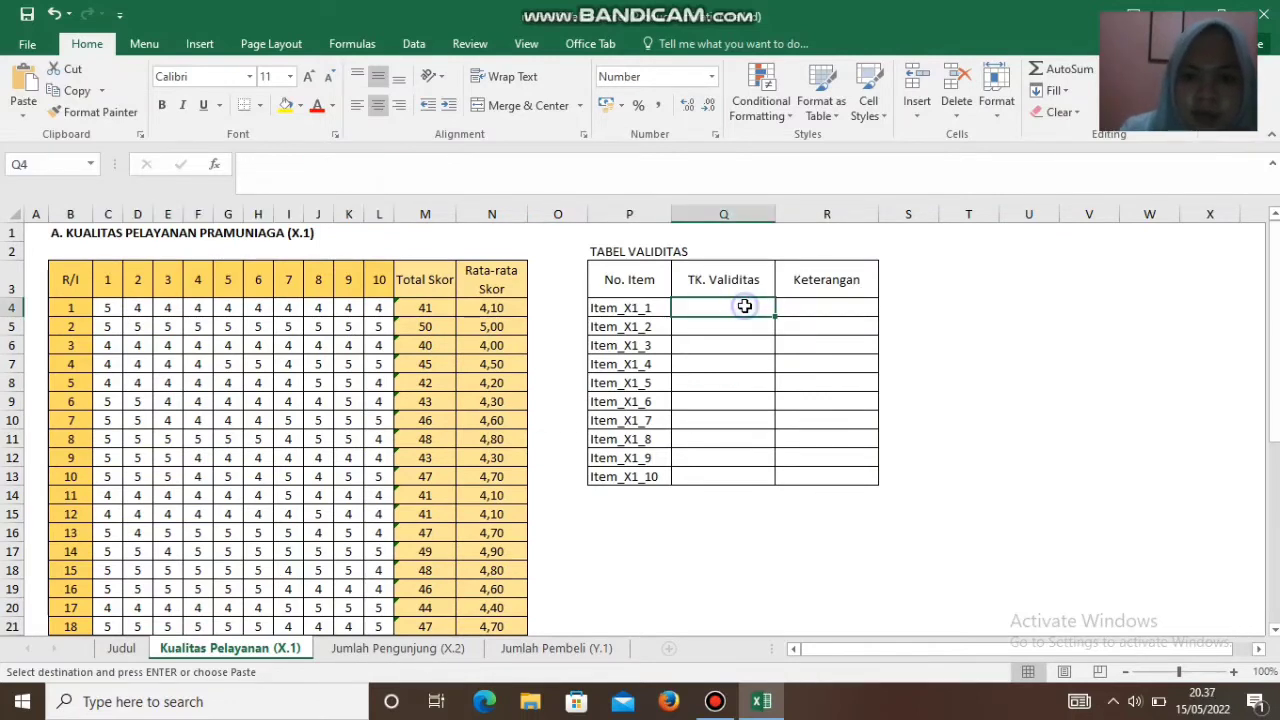
{"action": "right_click", "coordinate": [745, 306]}
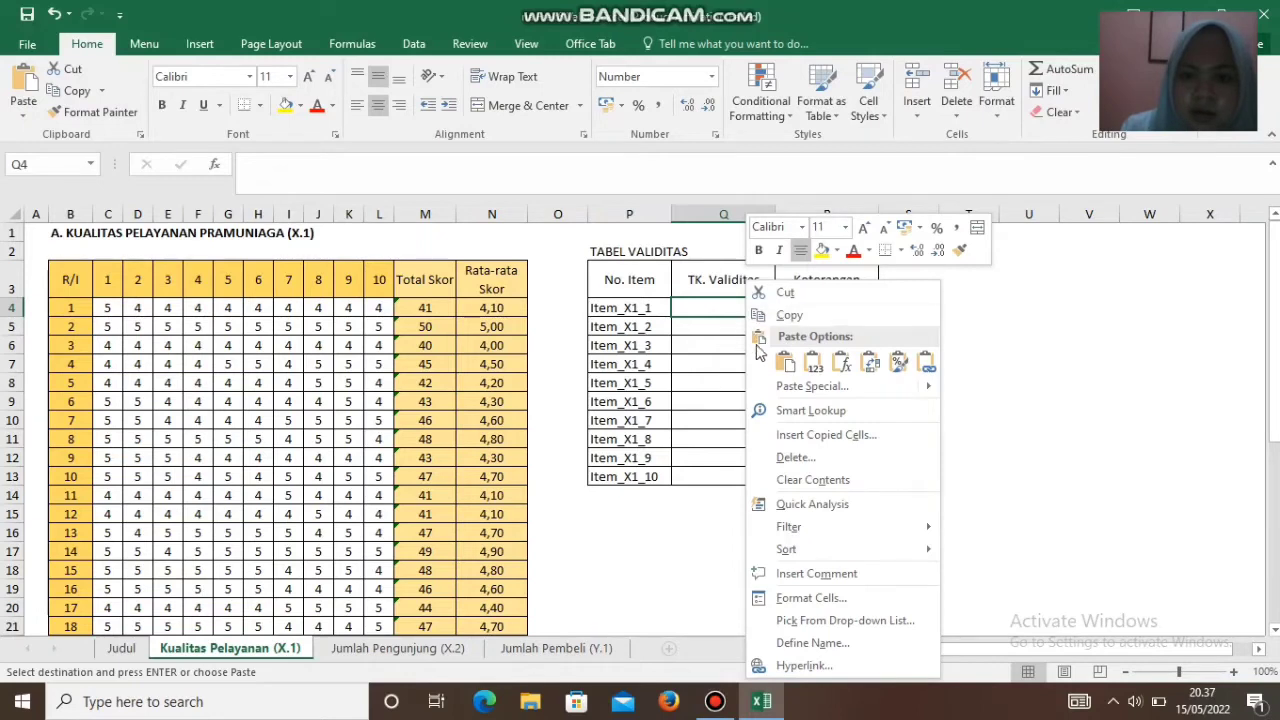
{"action": "left_click", "coordinate": [781, 386]}
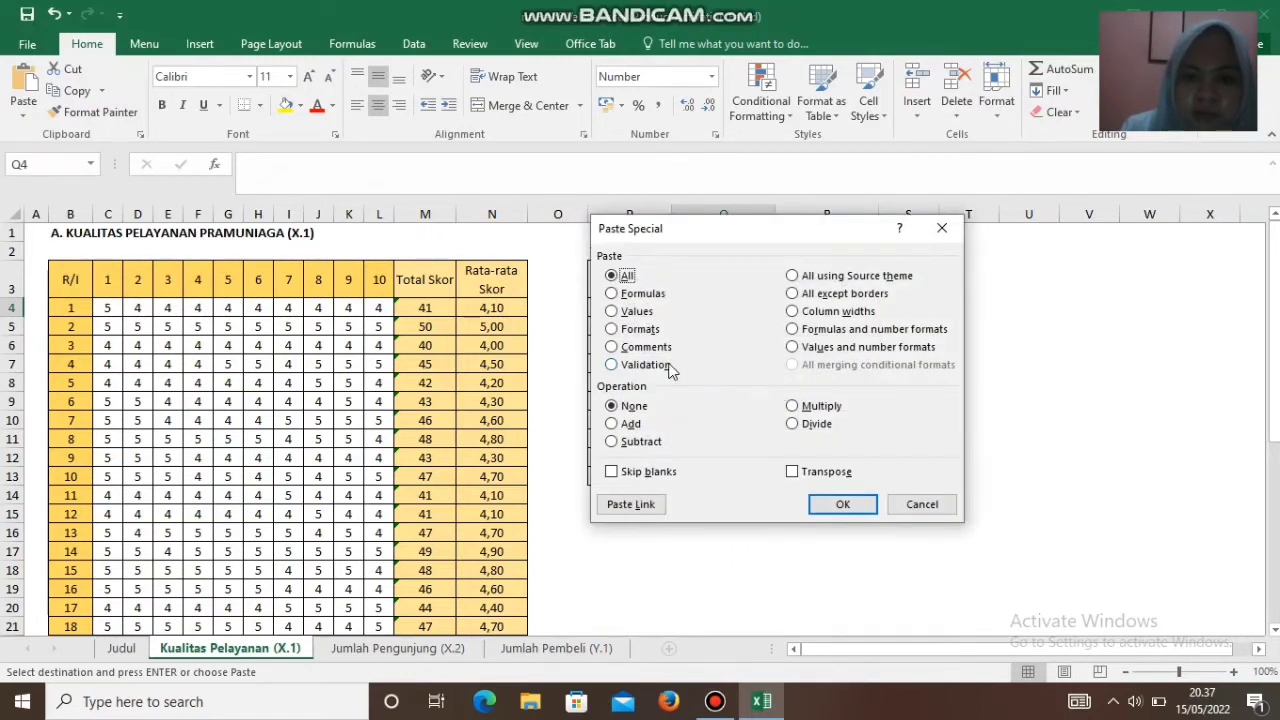
{"action": "left_click", "coordinate": [612, 313]}
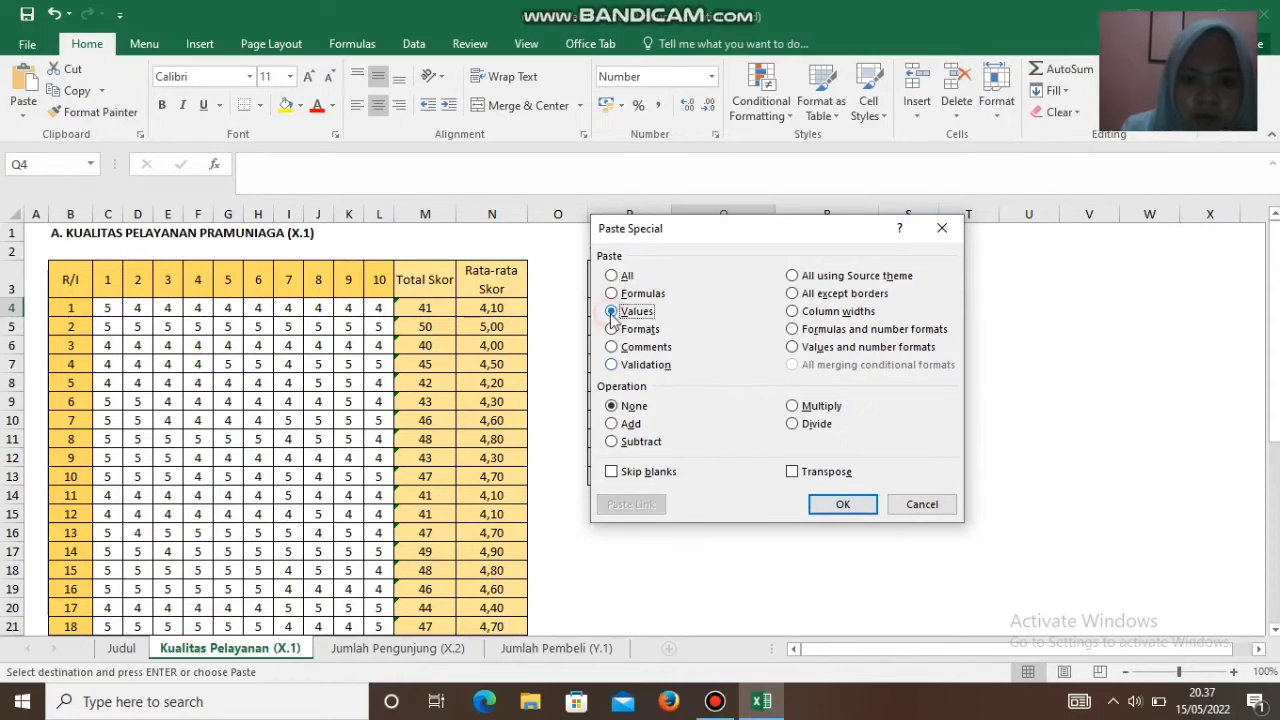
{"action": "left_click", "coordinate": [830, 500]}
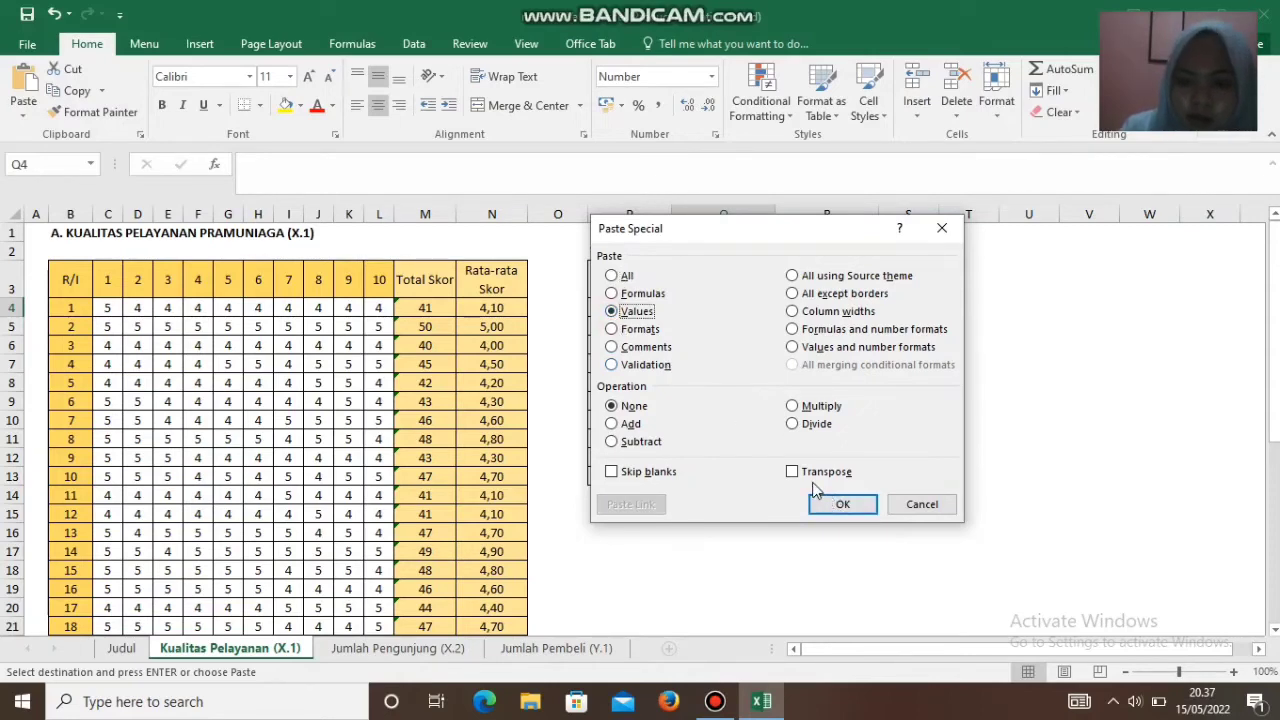
{"action": "left_click", "coordinate": [798, 479]}
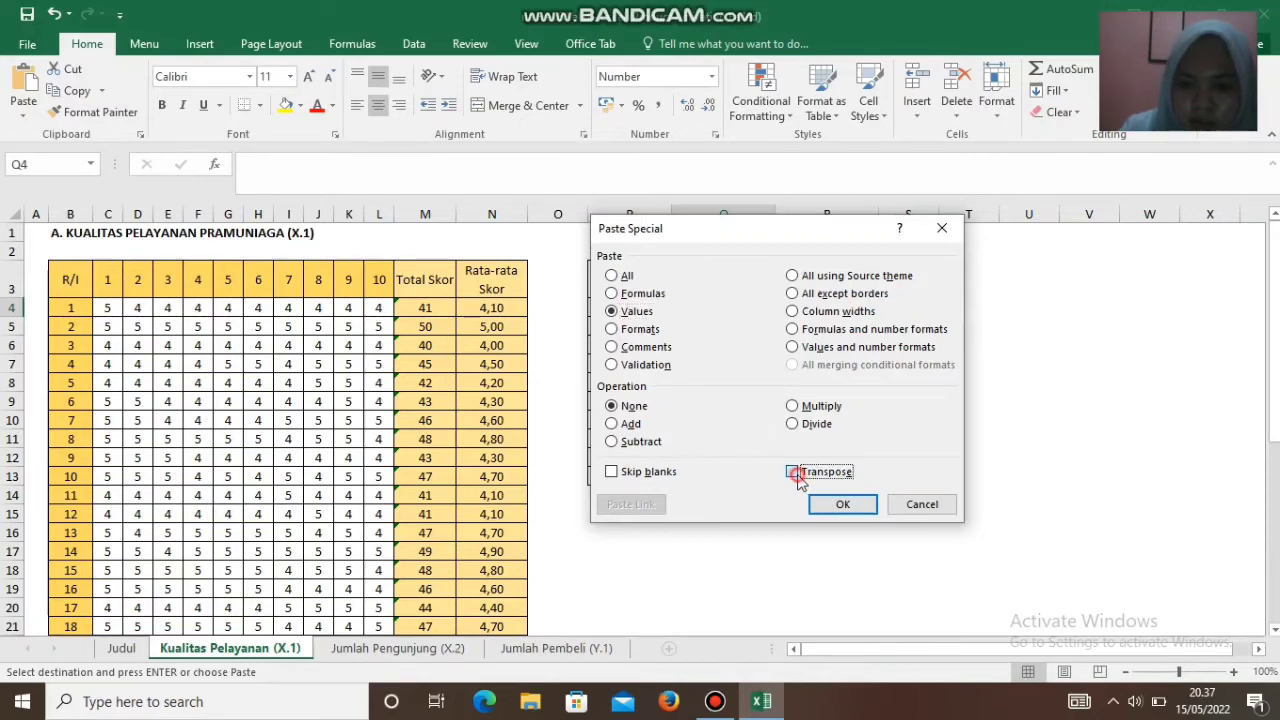
{"action": "left_click", "coordinate": [847, 509]}
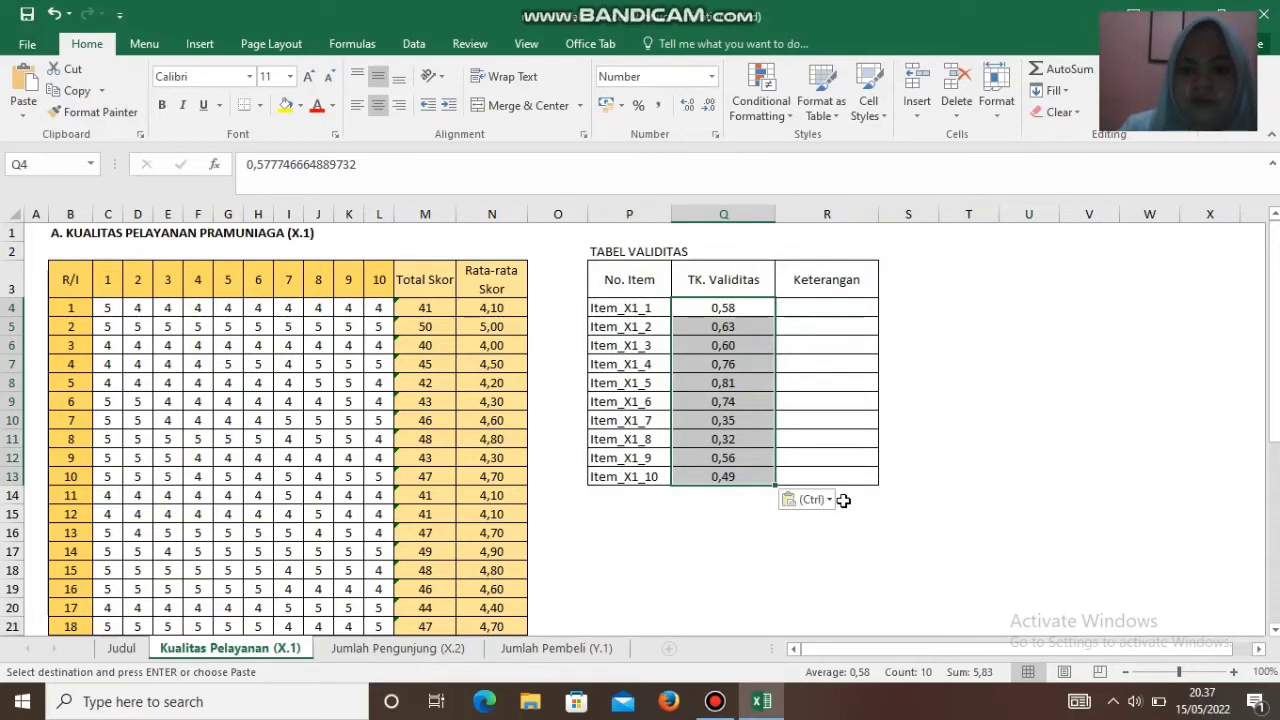
Step: Enter VALID in R4 of the Keterangan column and fill it down to R13
{"action": "left_click", "coordinate": [747, 327]}
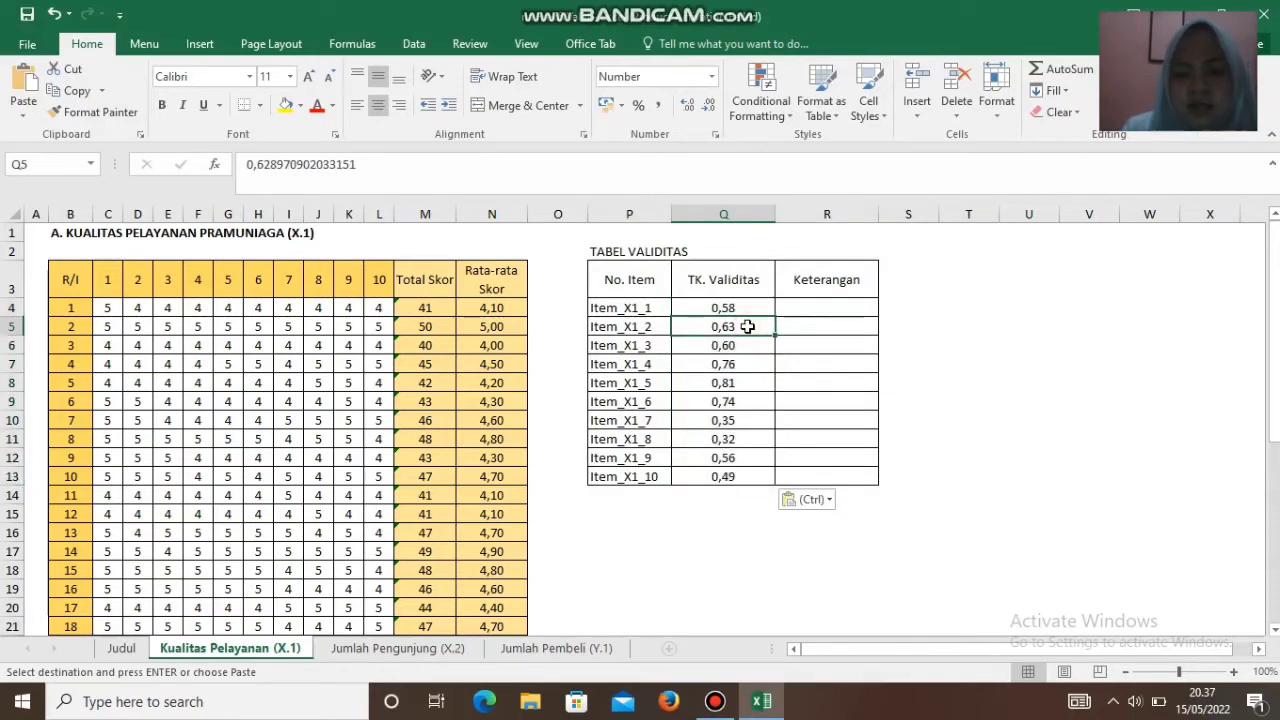
{"action": "left_click", "coordinate": [821, 304]}
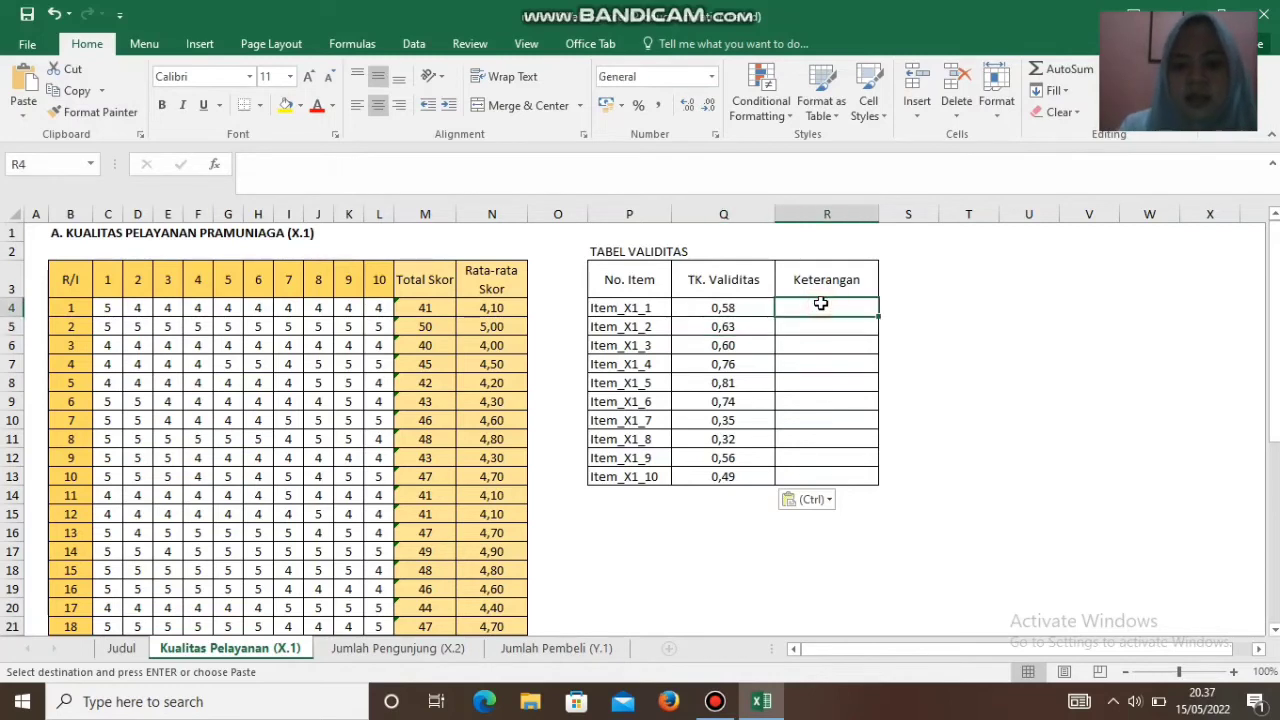
{"action": "type", "text": "v"}
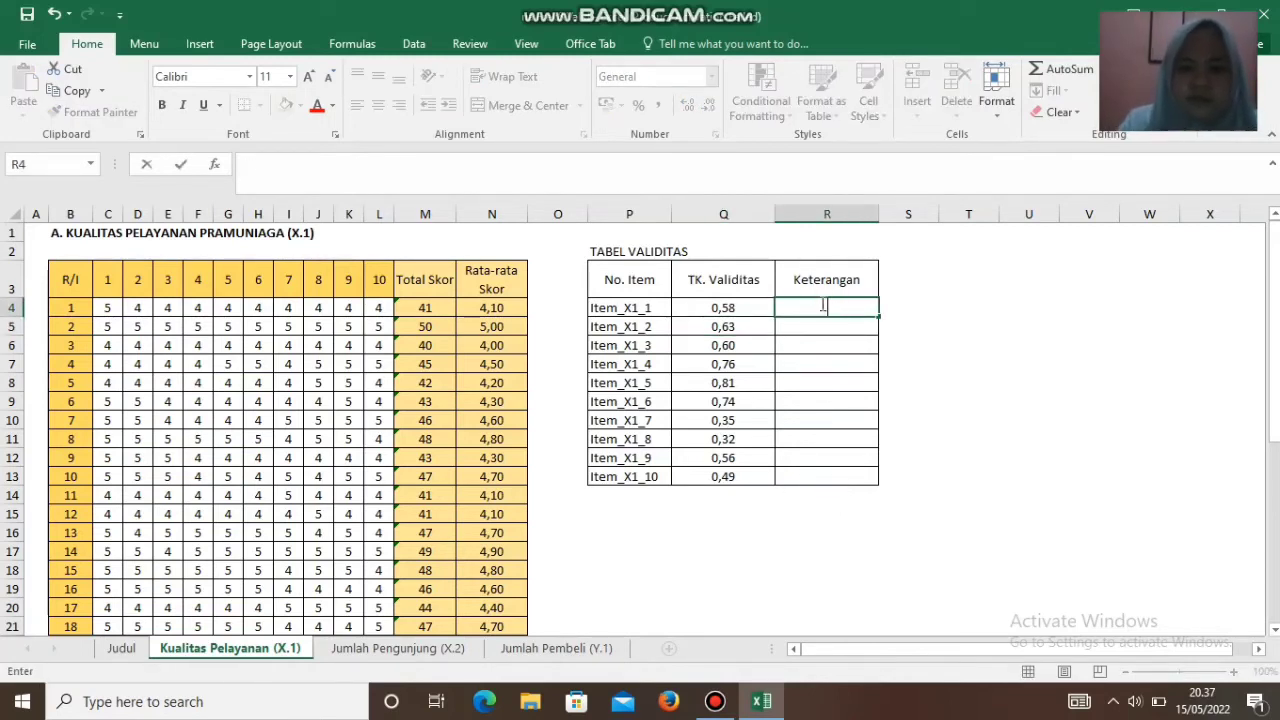
{"action": "type", "text": "VALID"}
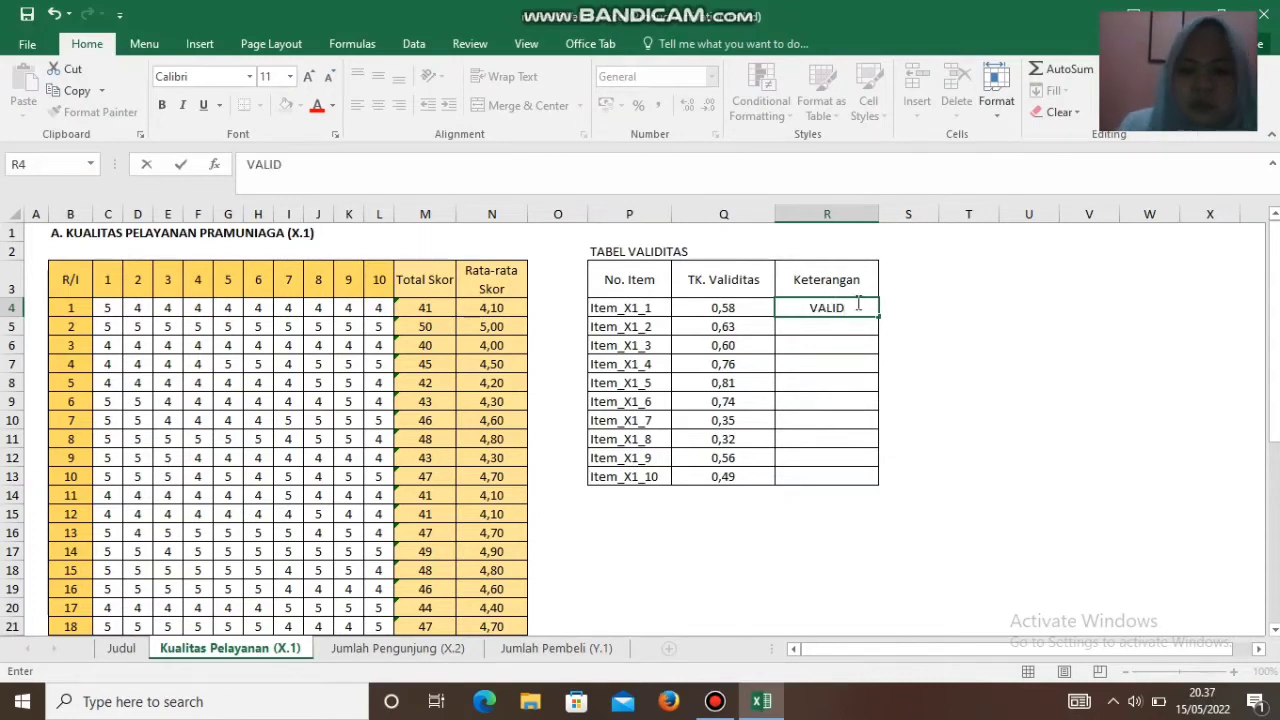
{"action": "left_click_drag", "start_coordinate": [879, 319], "coordinate": [883, 485]}
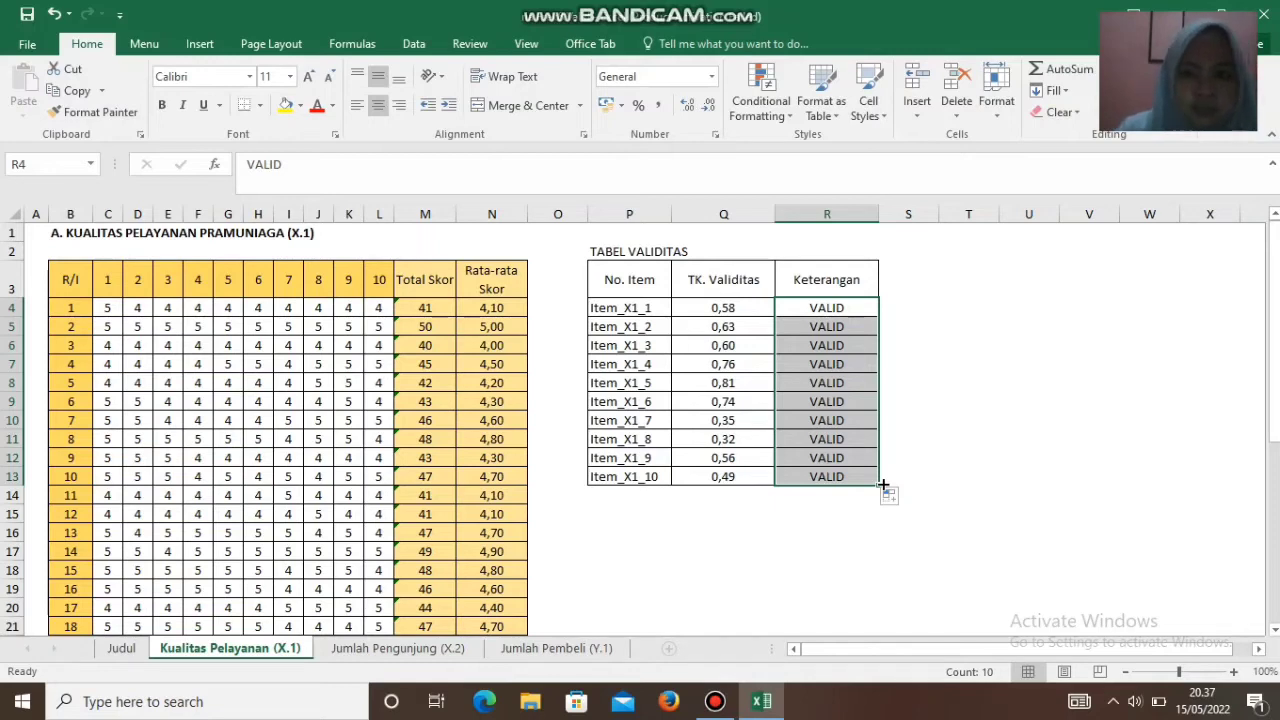
Step: On the Jumlah Pengunjung (X.2) sheet, enter =PEARSON(C4:C23;$M$4:$M$23) in C35 of the UJI VALIDITAS table
{"action": "left_click", "coordinate": [398, 648]}
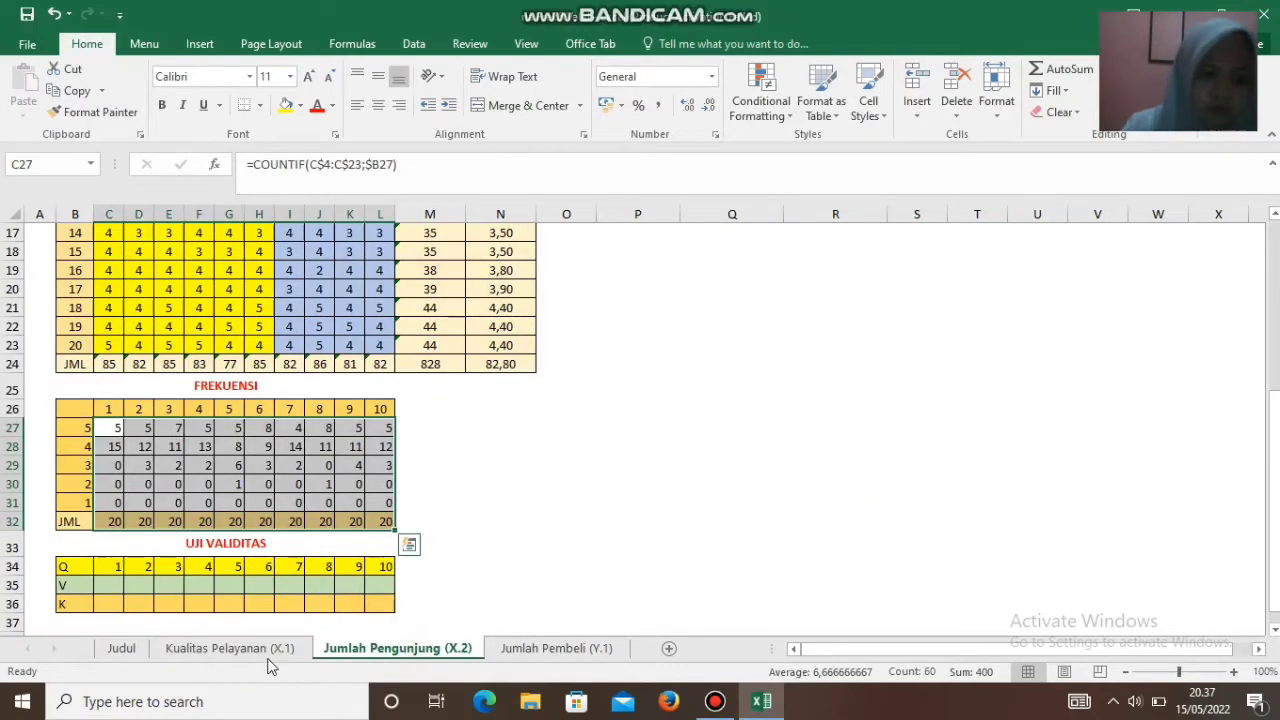
{"action": "left_click", "coordinate": [114, 585]}
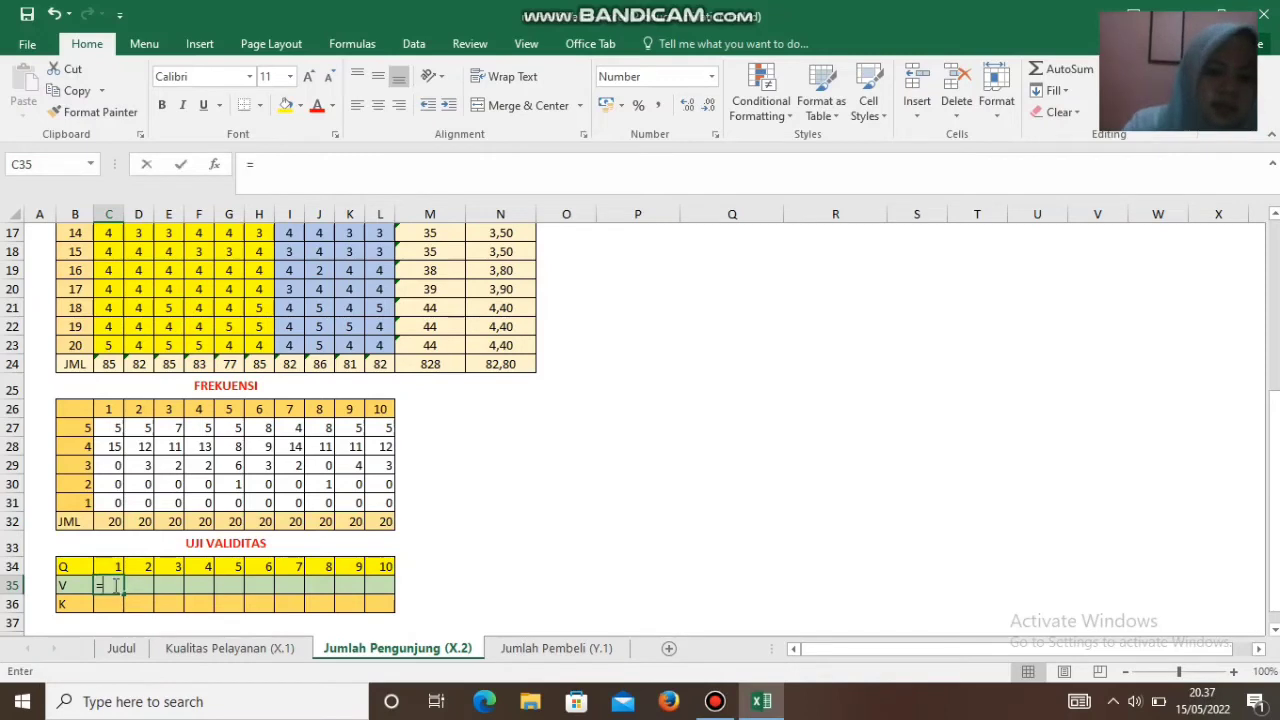
{"action": "type", "text": "=PE"}
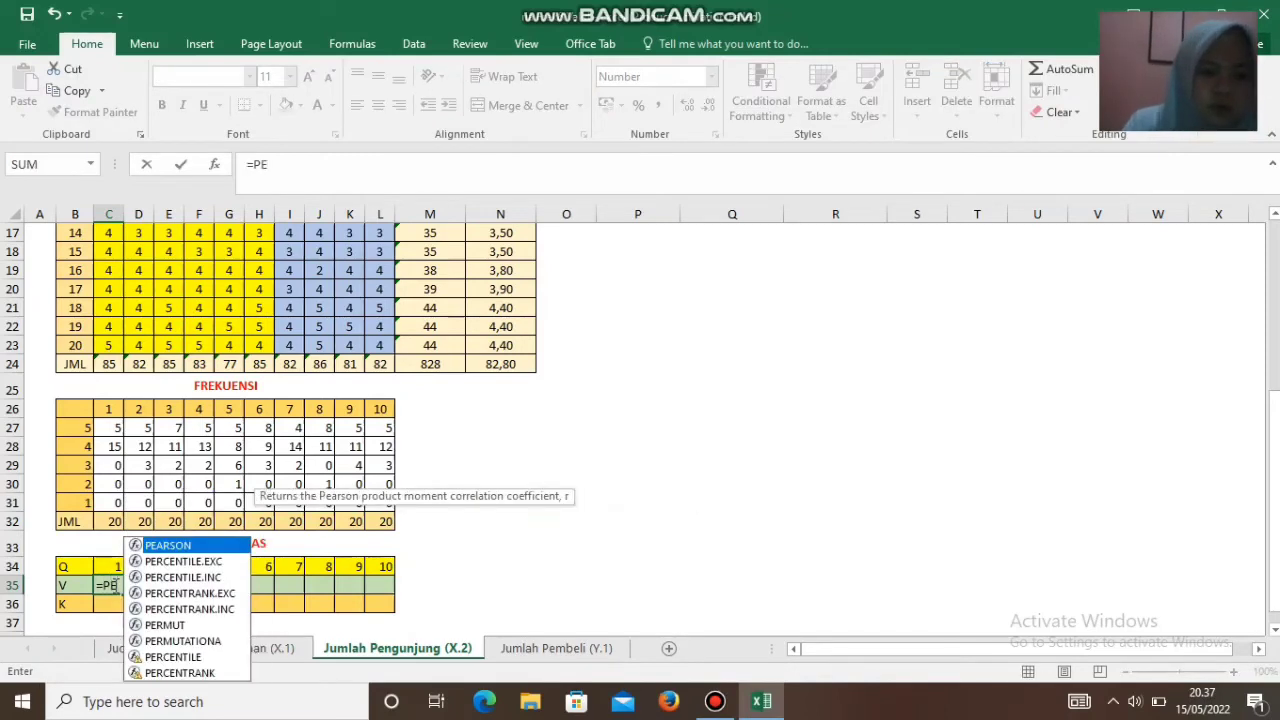
{"action": "double_click", "coordinate": [167, 545]}
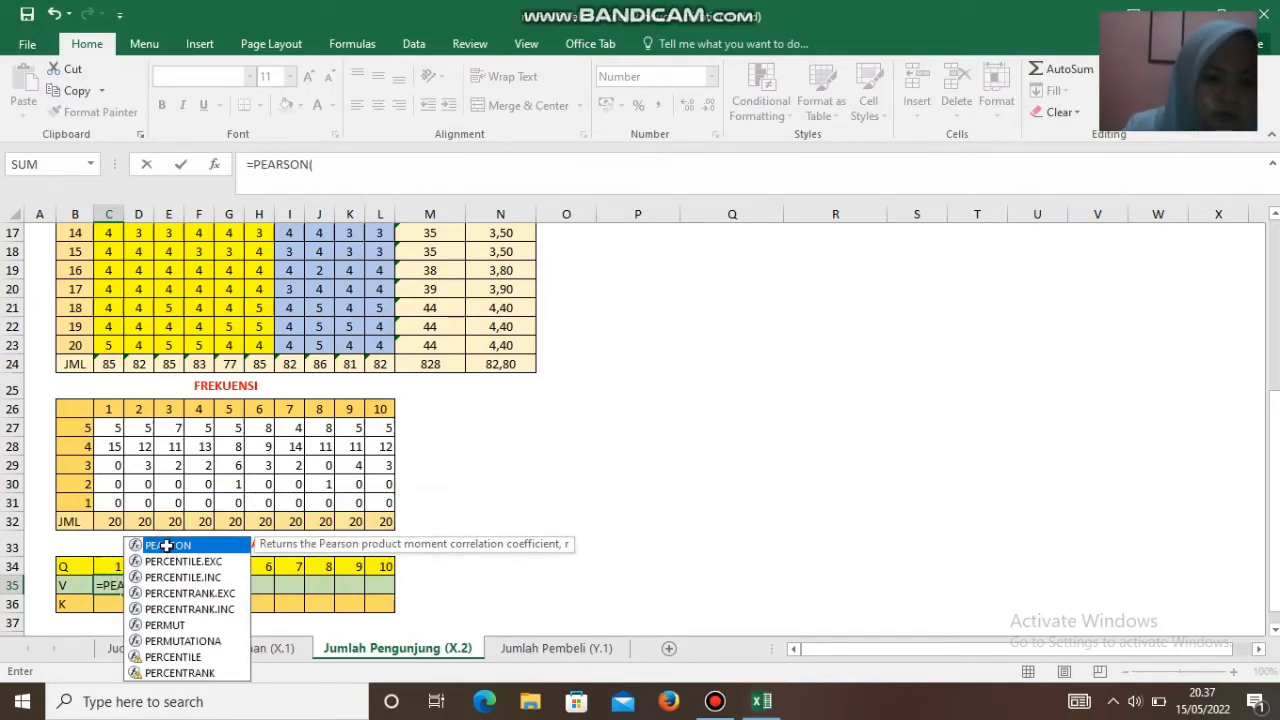
{"action": "left_click_drag", "start_coordinate": [105, 346], "coordinate": [106, 280]}
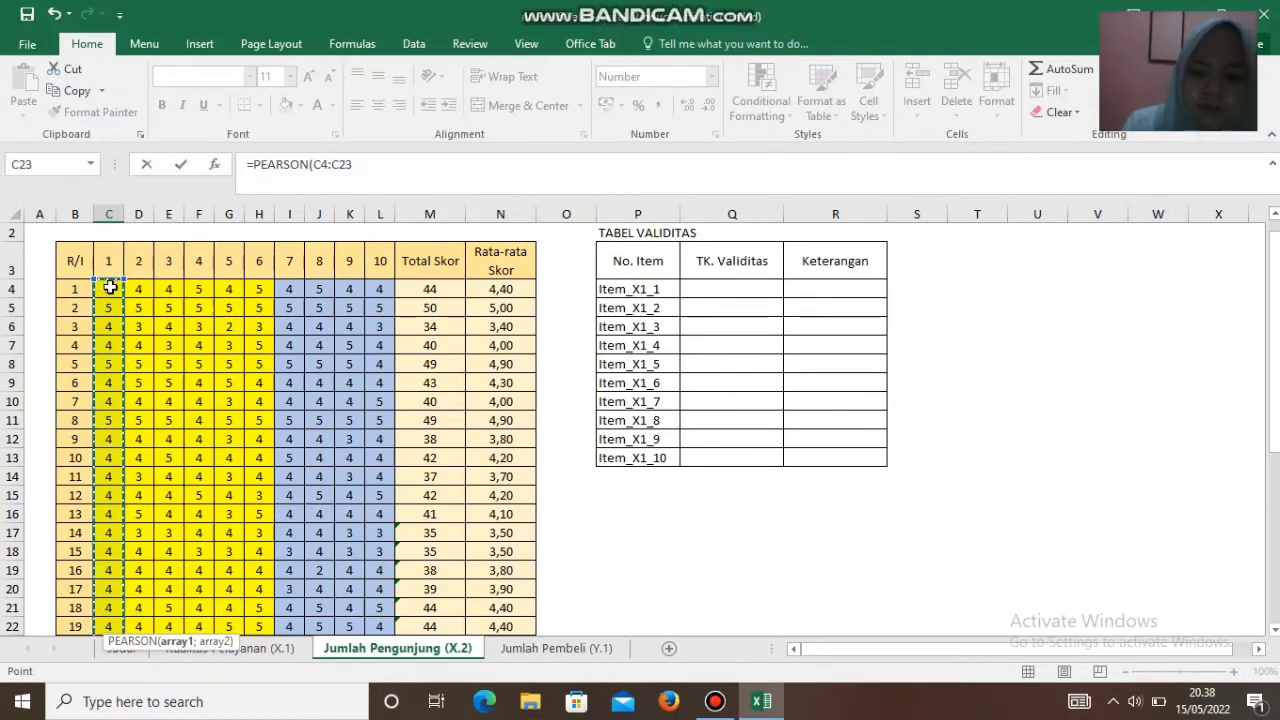
{"action": "type", "text": ";"}
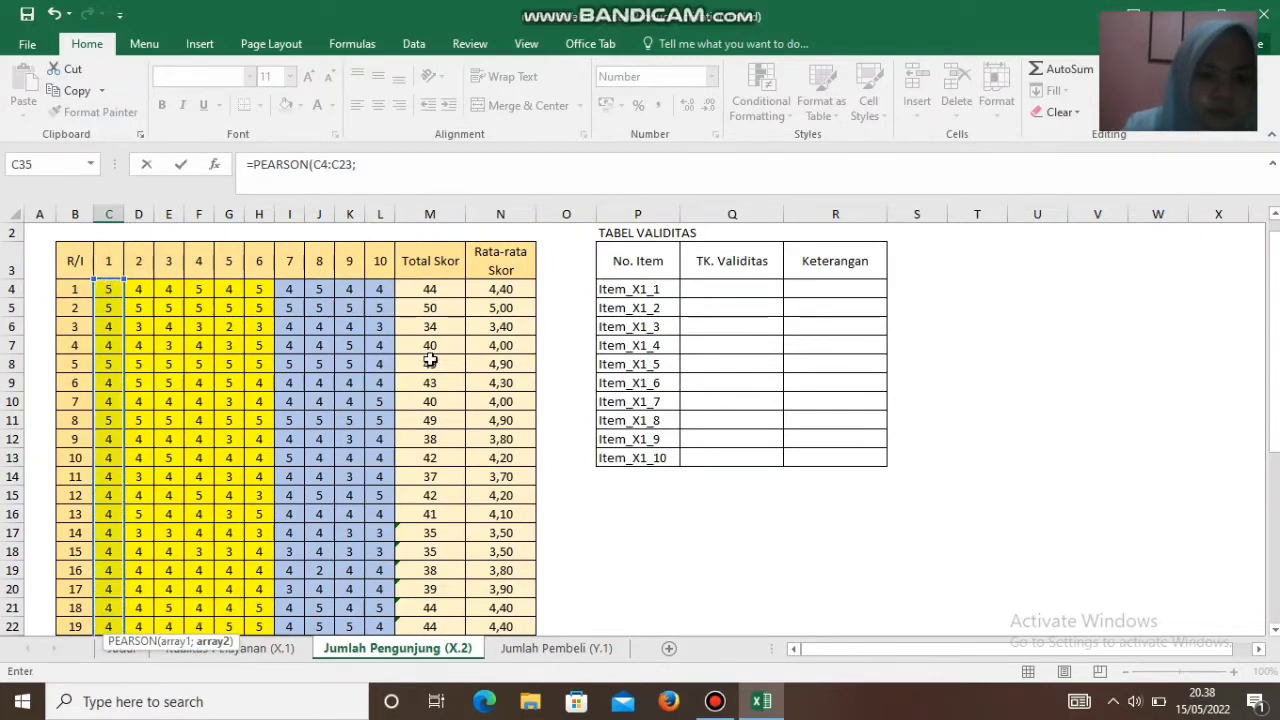
{"action": "left_click_drag", "start_coordinate": [435, 291], "coordinate": [443, 560]}
{"action": "key", "text": "F4"}
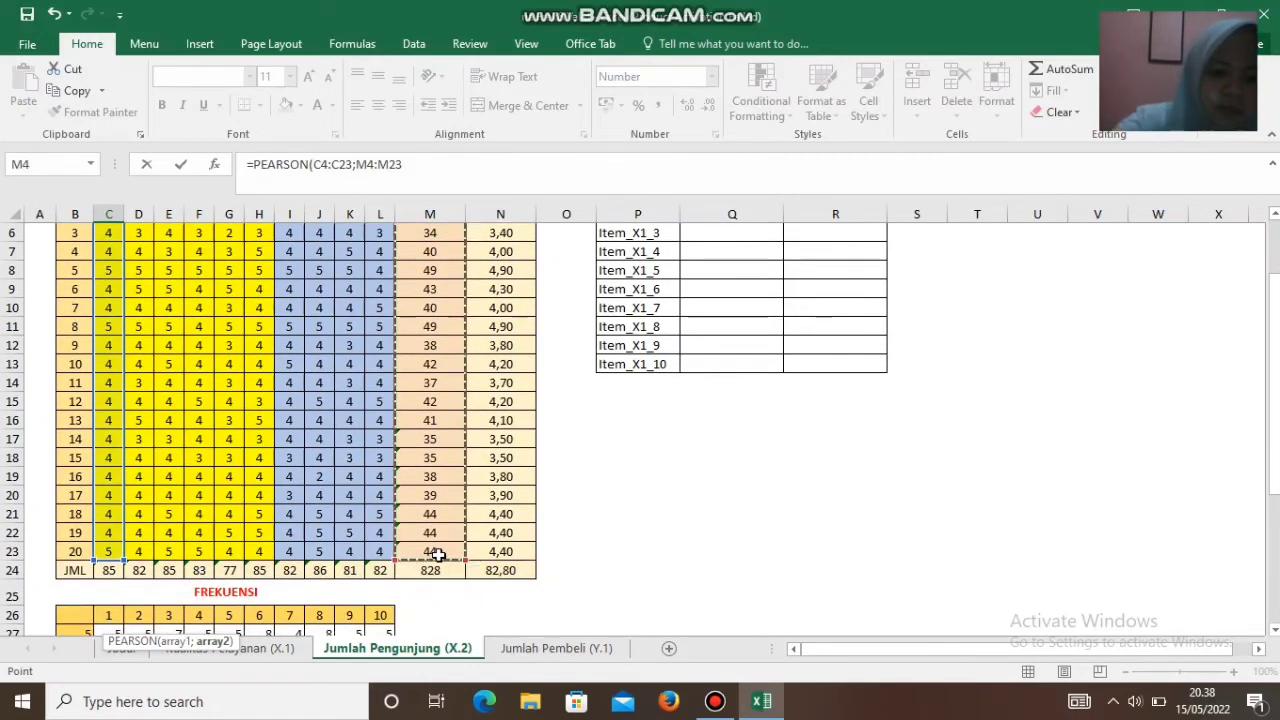
{"action": "scroll", "coordinate": [438, 555], "scroll_direction": "down", "scroll_amount": 4}
{"action": "scroll", "coordinate": [438, 555], "scroll_direction": "down", "scroll_amount": 2}
{"action": "type", "text": ")"}
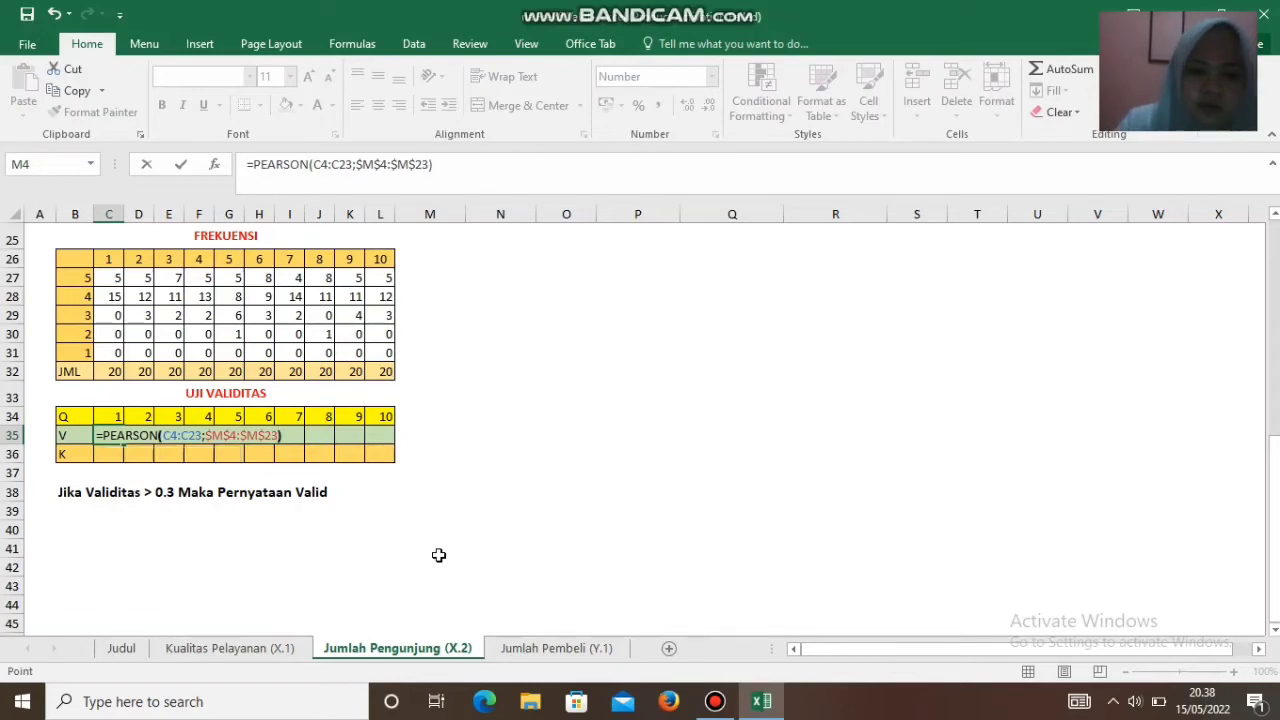
{"action": "key", "text": "Return"}
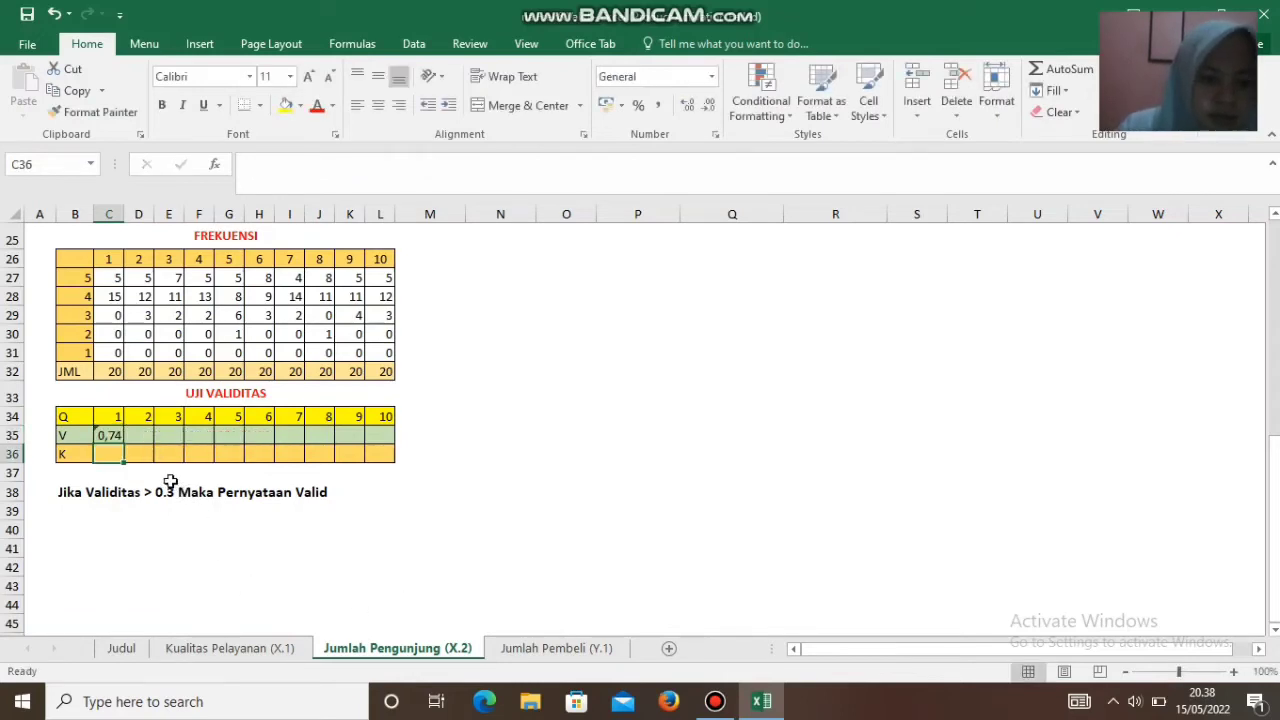
Step: Fill the C35 Pearson formula across to L35 of the Jumlah Pengunjung UJI VALIDITAS table and copy the range C35:L35
{"action": "left_click", "coordinate": [110, 435]}
{"action": "left_click_drag", "start_coordinate": [123, 445], "coordinate": [383, 437]}
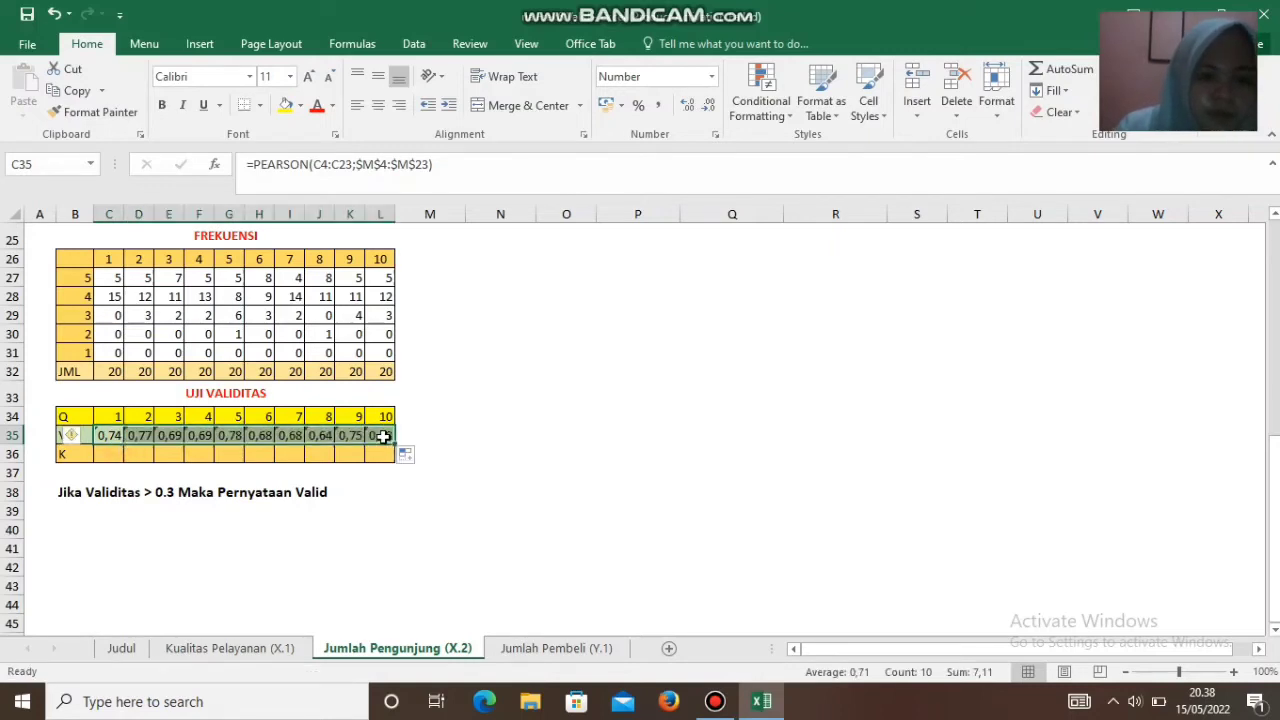
{"action": "key", "text": "ctrl+c"}
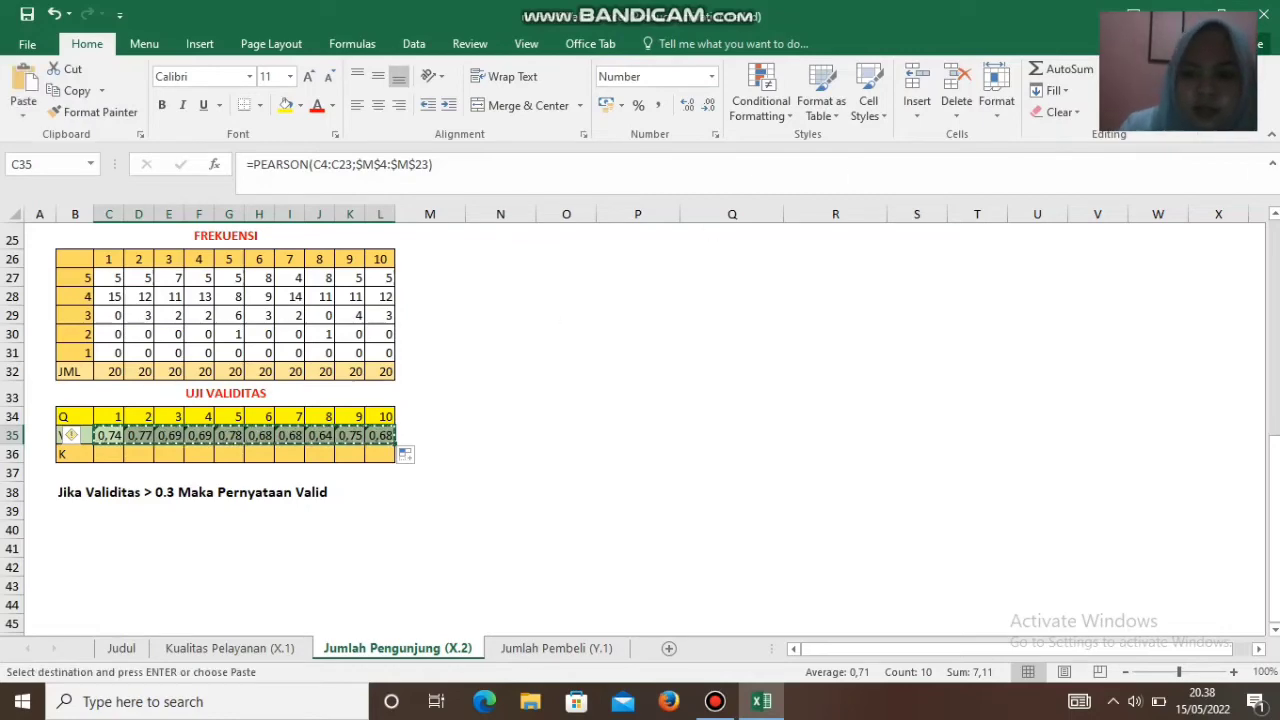
Step: Paste the copied results as transposed values into the Jumlah Pengunjung TABEL VALIDITAS, filling TK. Validitas from Q4
{"action": "scroll", "coordinate": [70, 435], "scroll_direction": "up", "scroll_amount": 8}
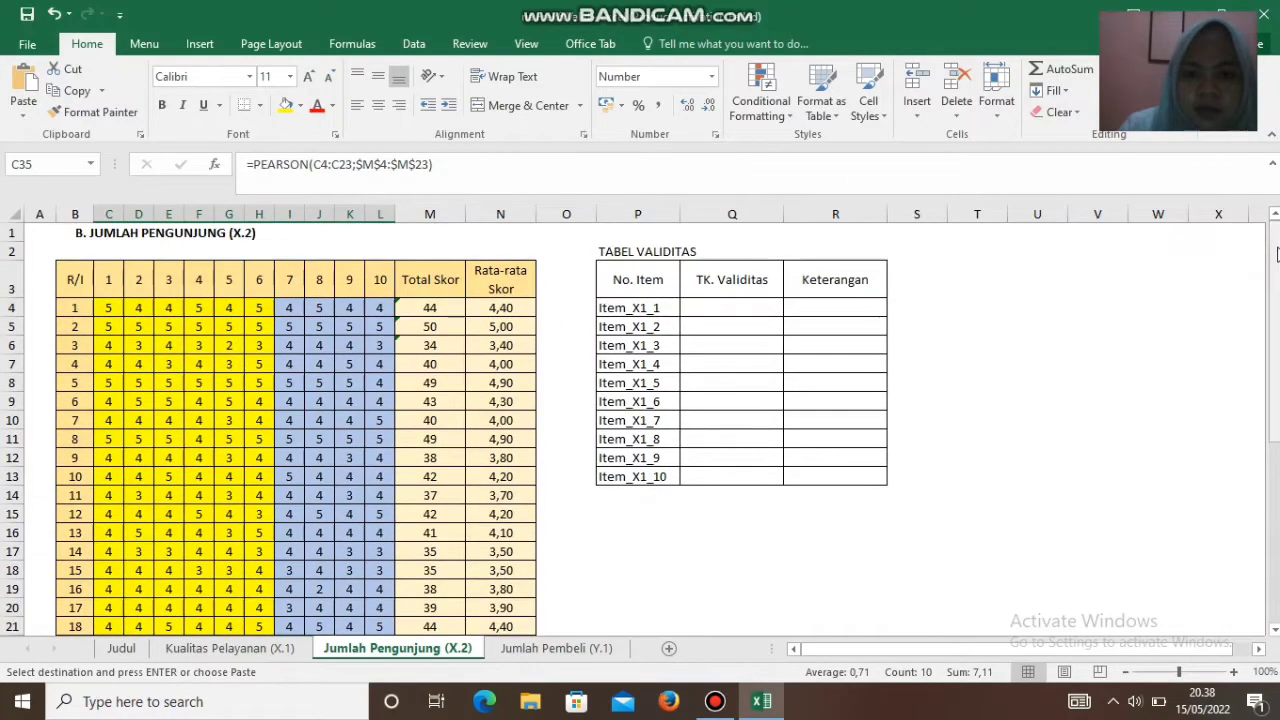
{"action": "left_click", "coordinate": [756, 306]}
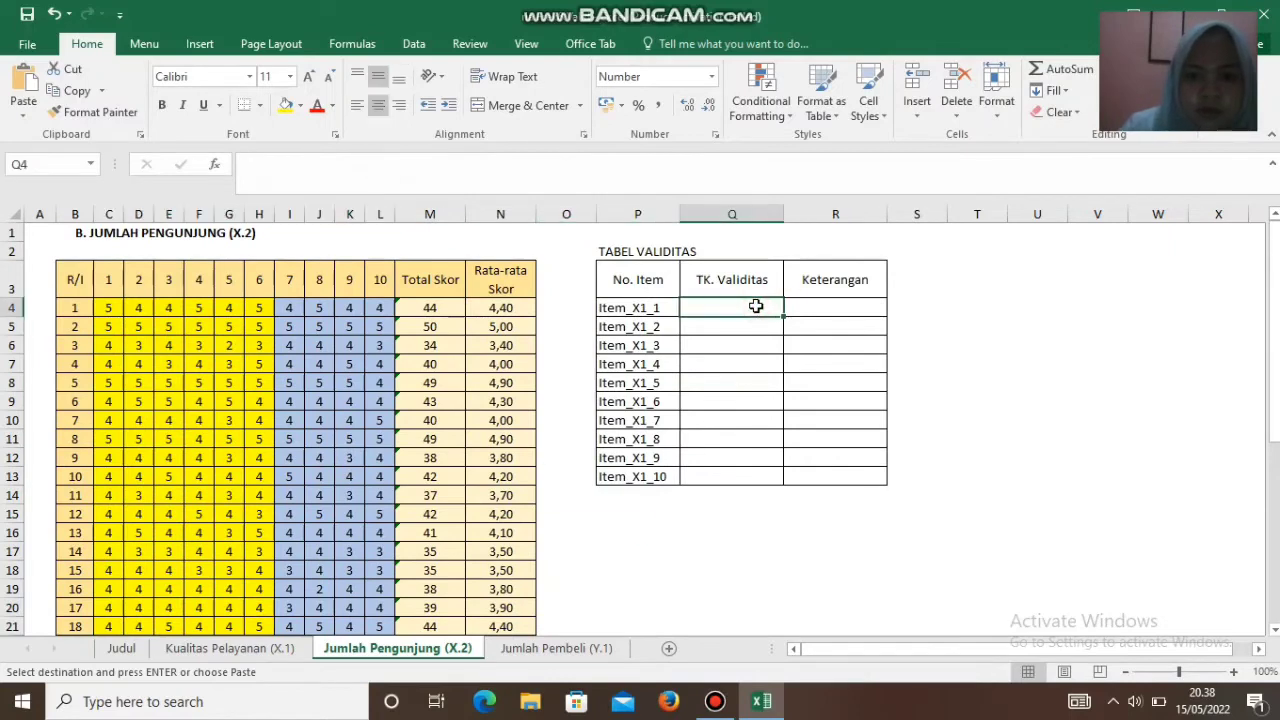
{"action": "right_click", "coordinate": [756, 306]}
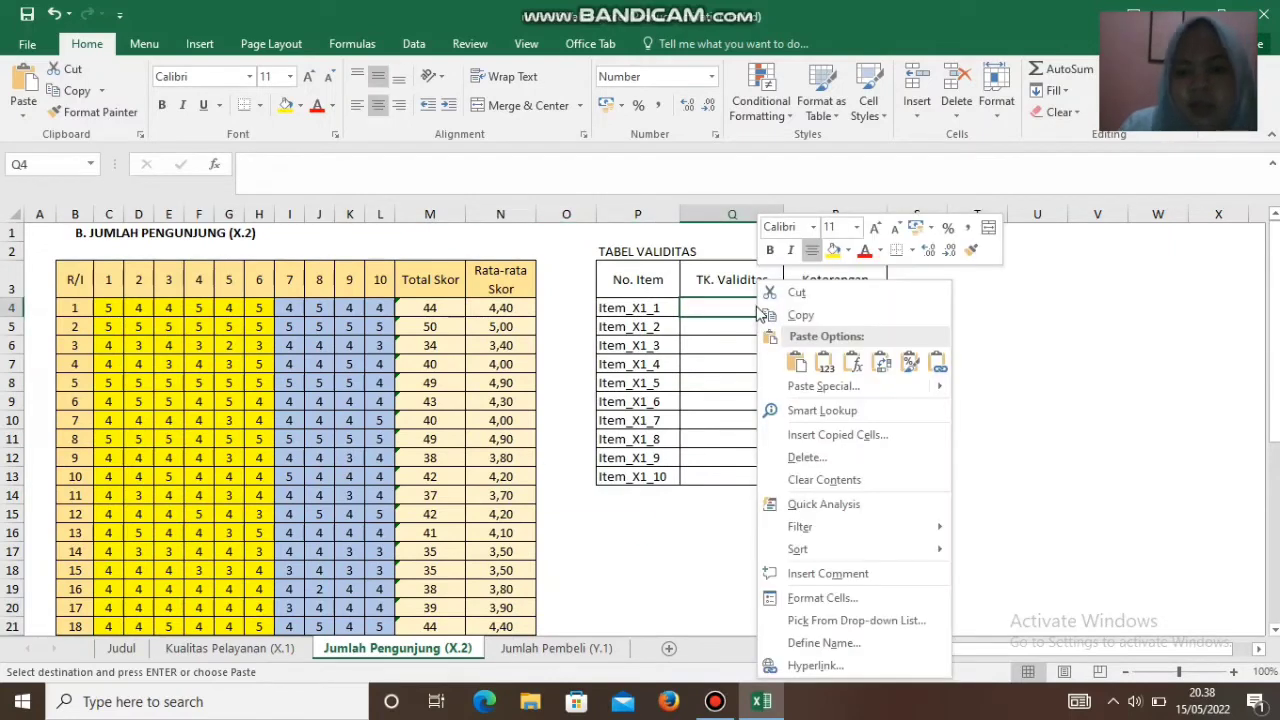
{"action": "left_click", "coordinate": [810, 390]}
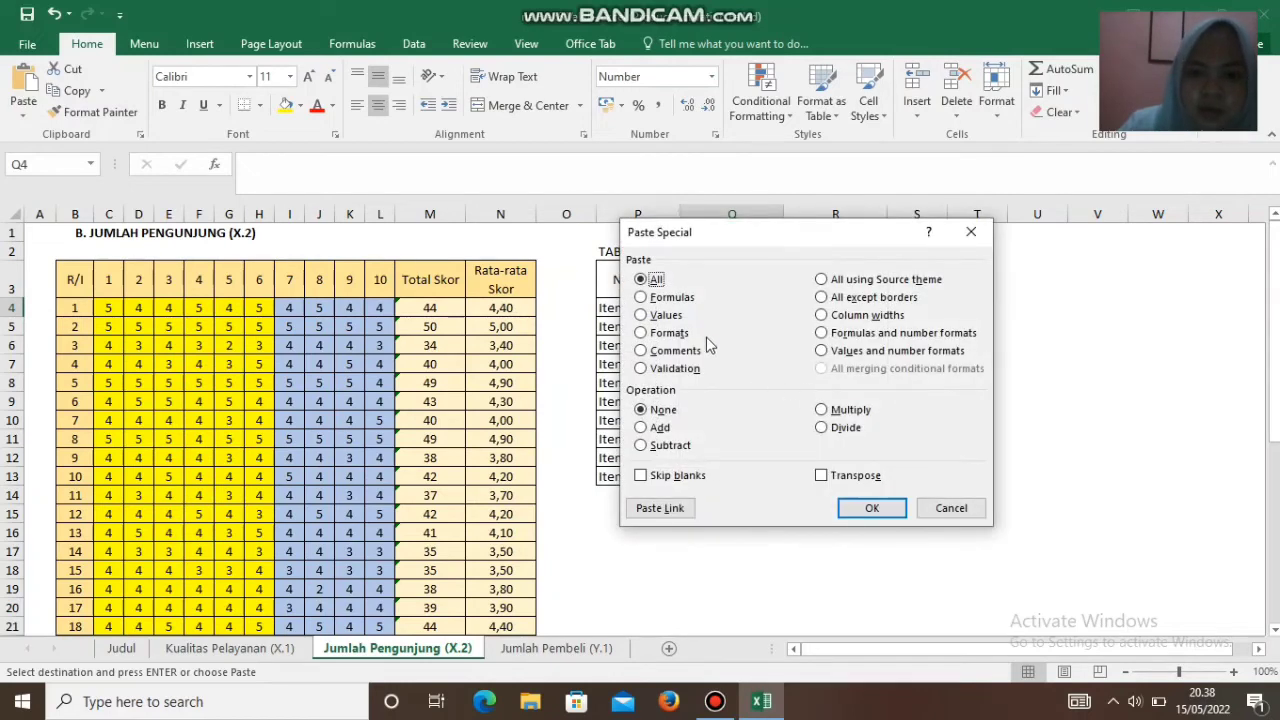
{"action": "left_click", "coordinate": [644, 317]}
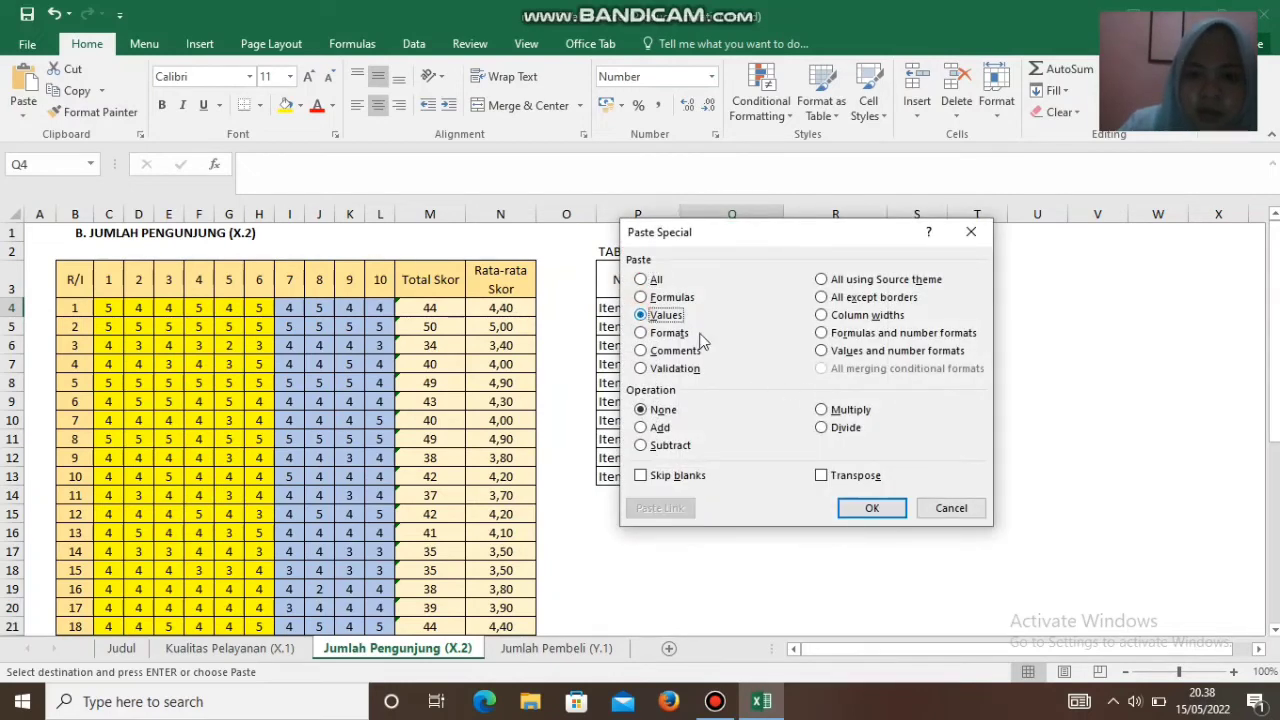
{"action": "left_click", "coordinate": [822, 478]}
{"action": "left_click", "coordinate": [873, 508]}
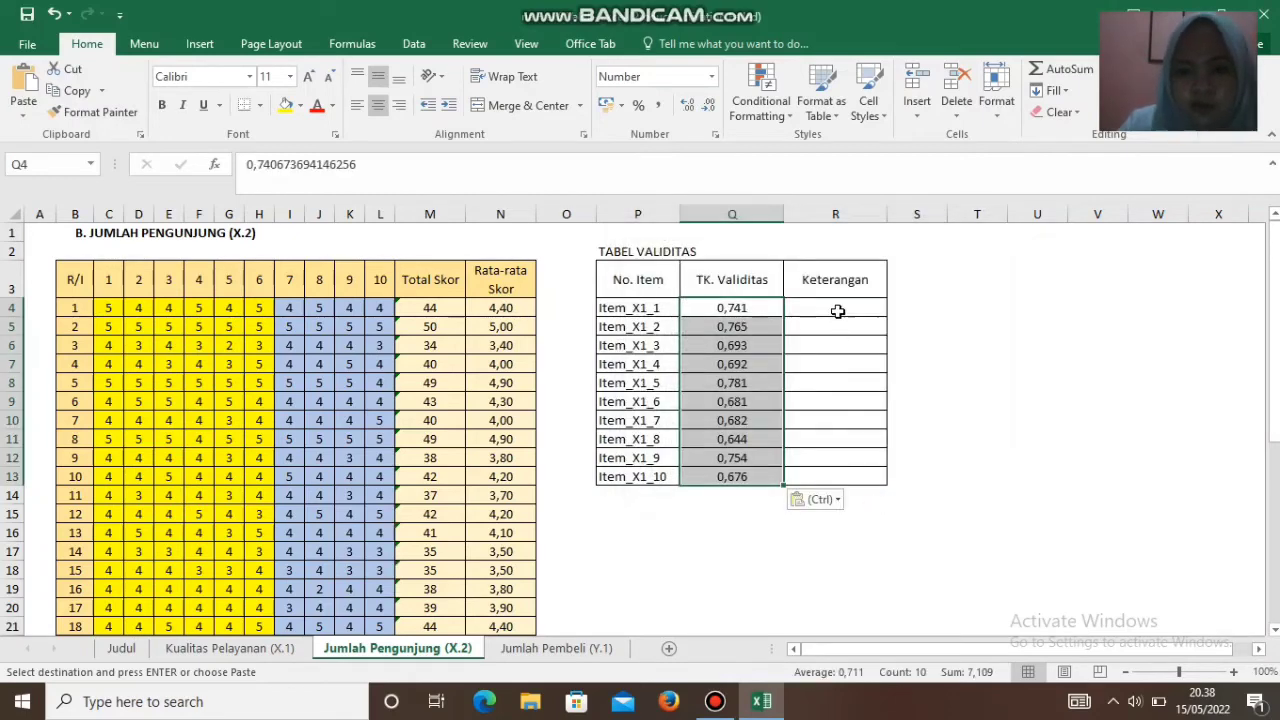
Step: Enter VALID in R4 of the Jumlah Pengunjung Keterangan column and fill it down to R13
{"action": "left_click", "coordinate": [838, 312]}
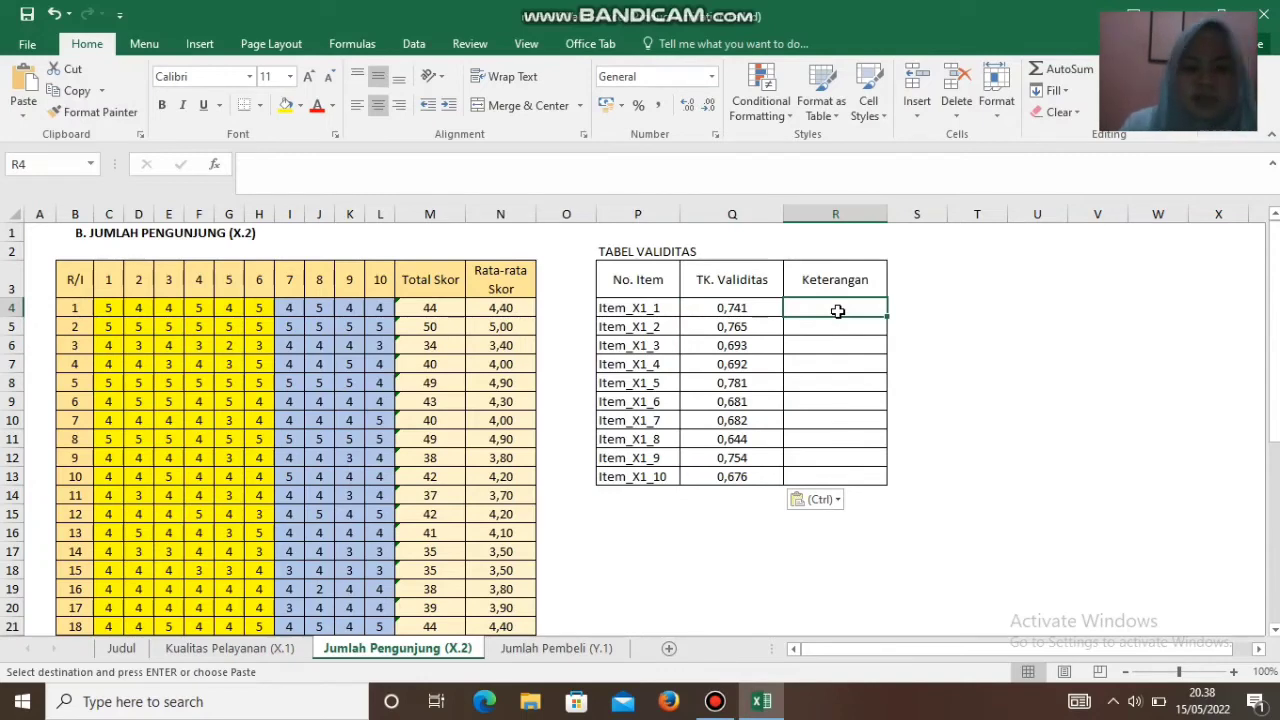
{"action": "type", "text": "v"}
{"action": "key", "text": "BackSpace"}
{"action": "type", "text": "VALID"}
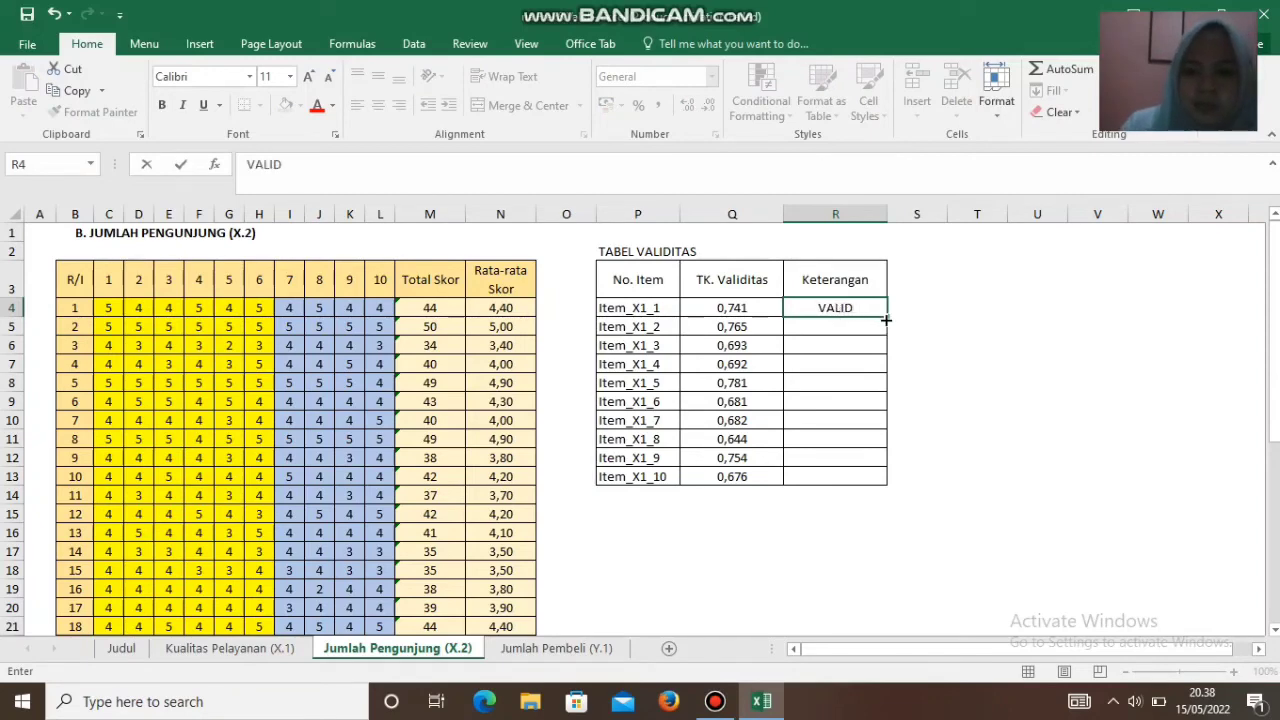
{"action": "left_click_drag", "start_coordinate": [887, 318], "coordinate": [889, 484]}
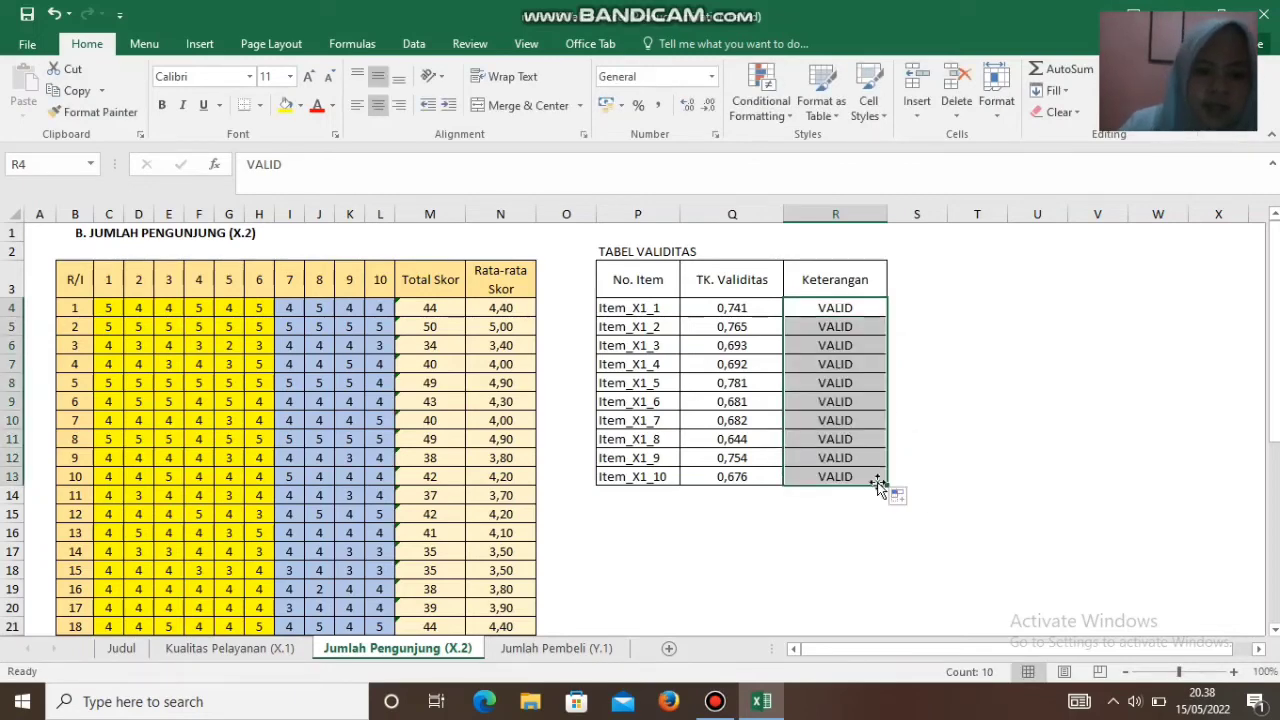
Step: On the Jumlah Pembeli (Y.1) sheet, enter =PEARSON(C4:C23;$M$4:$M$23) in C35 of the UJI VALIDITAS table
{"action": "left_click", "coordinate": [584, 650]}
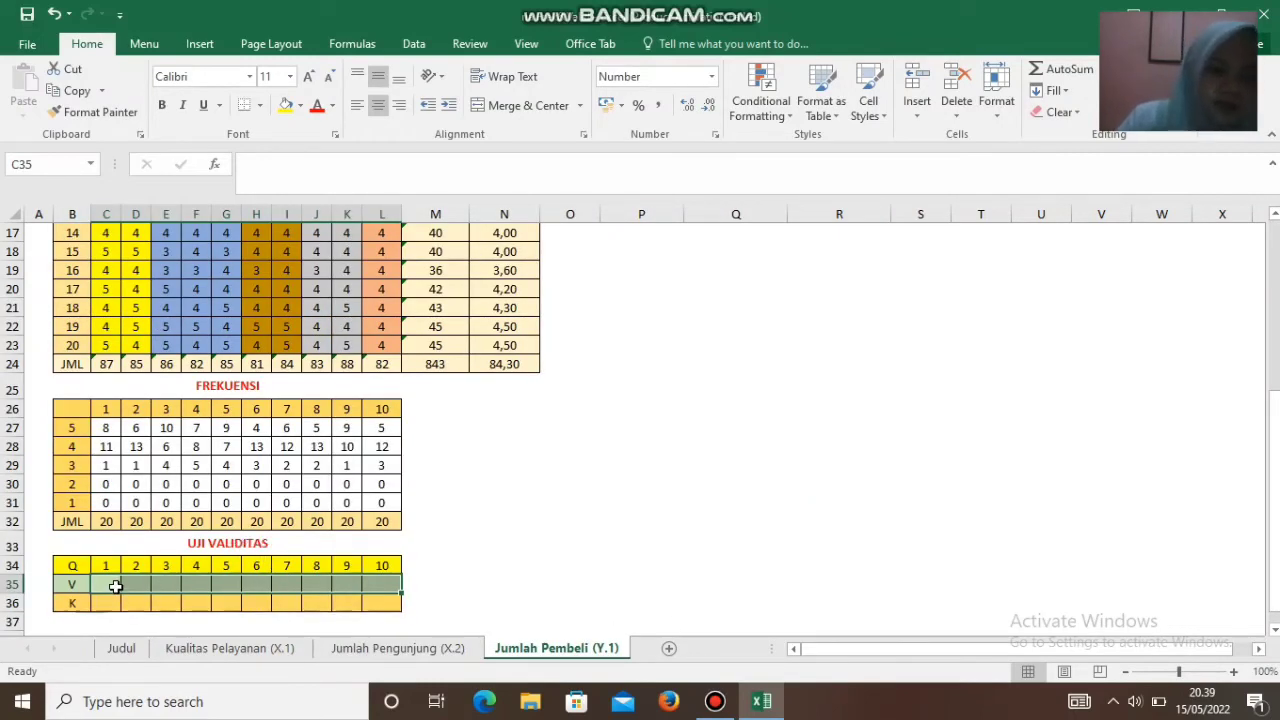
{"action": "left_click", "coordinate": [113, 584]}
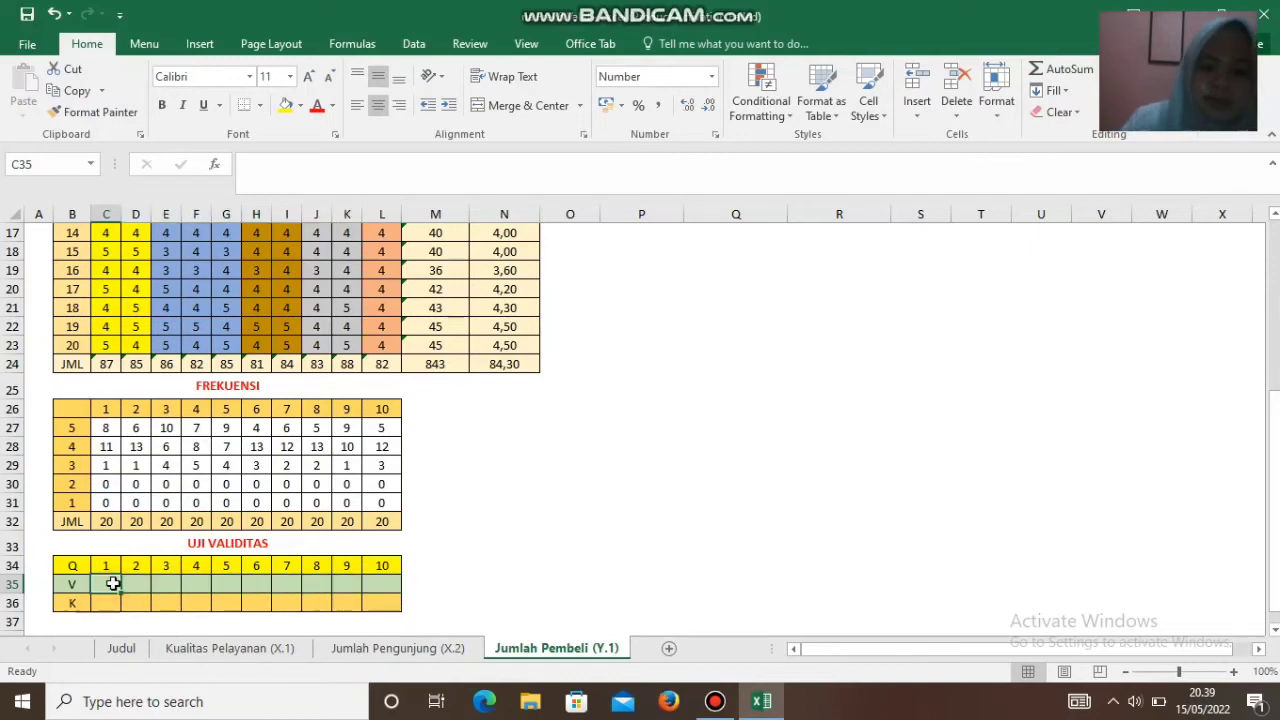
{"action": "type", "text": "=PE"}
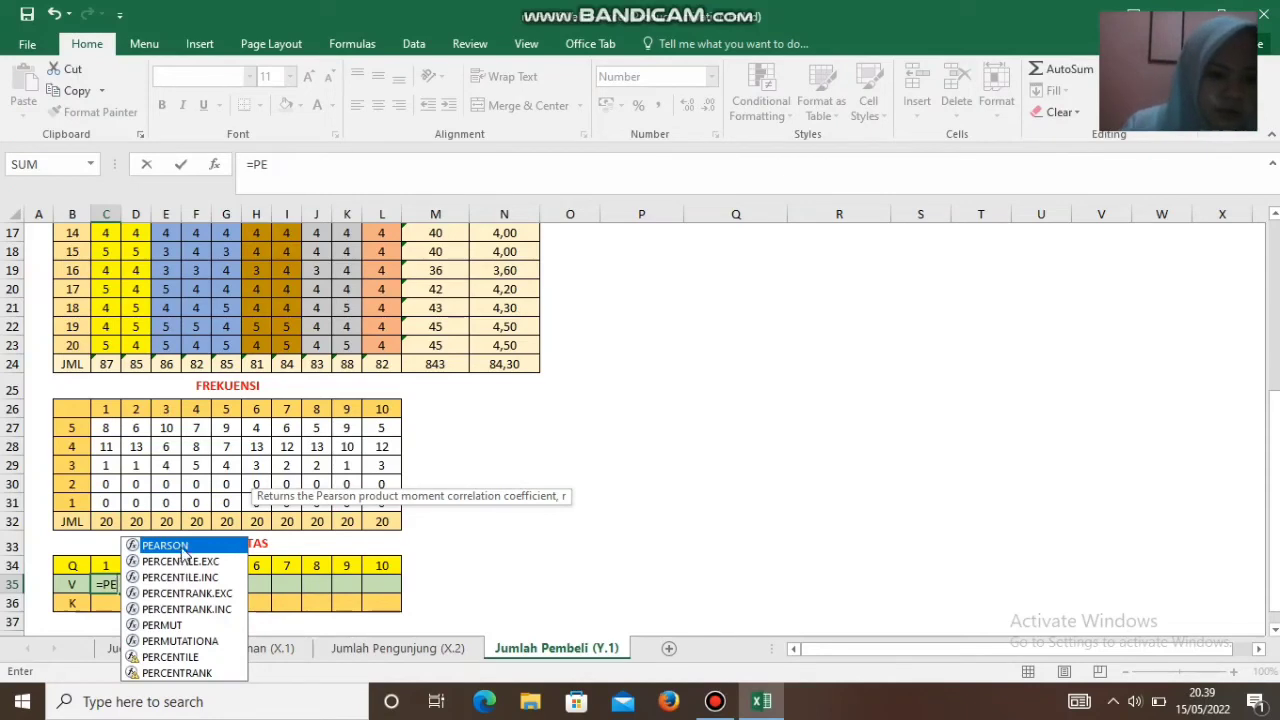
{"action": "double_click", "coordinate": [180, 546]}
{"action": "left_click_drag", "start_coordinate": [109, 346], "coordinate": [104, 279]}
{"action": "type", "text": ";"}
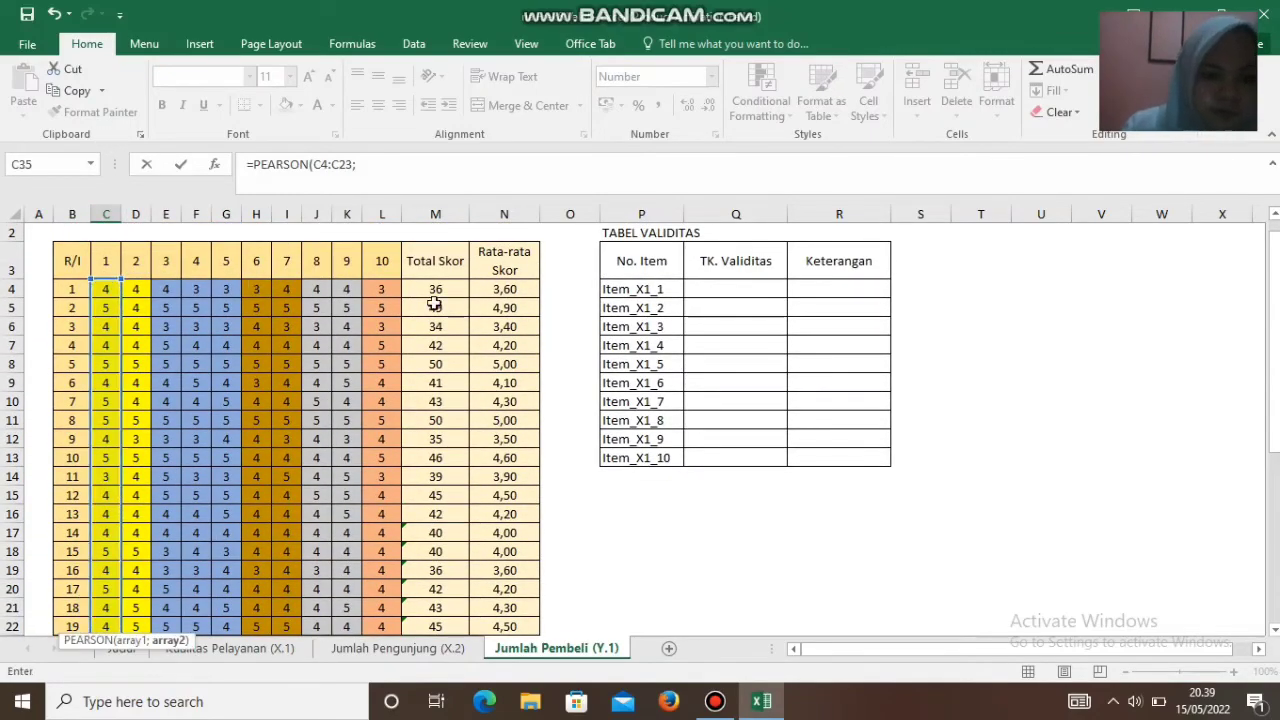
{"action": "left_click_drag", "start_coordinate": [457, 289], "coordinate": [452, 554]}
{"action": "key", "text": "F4"}
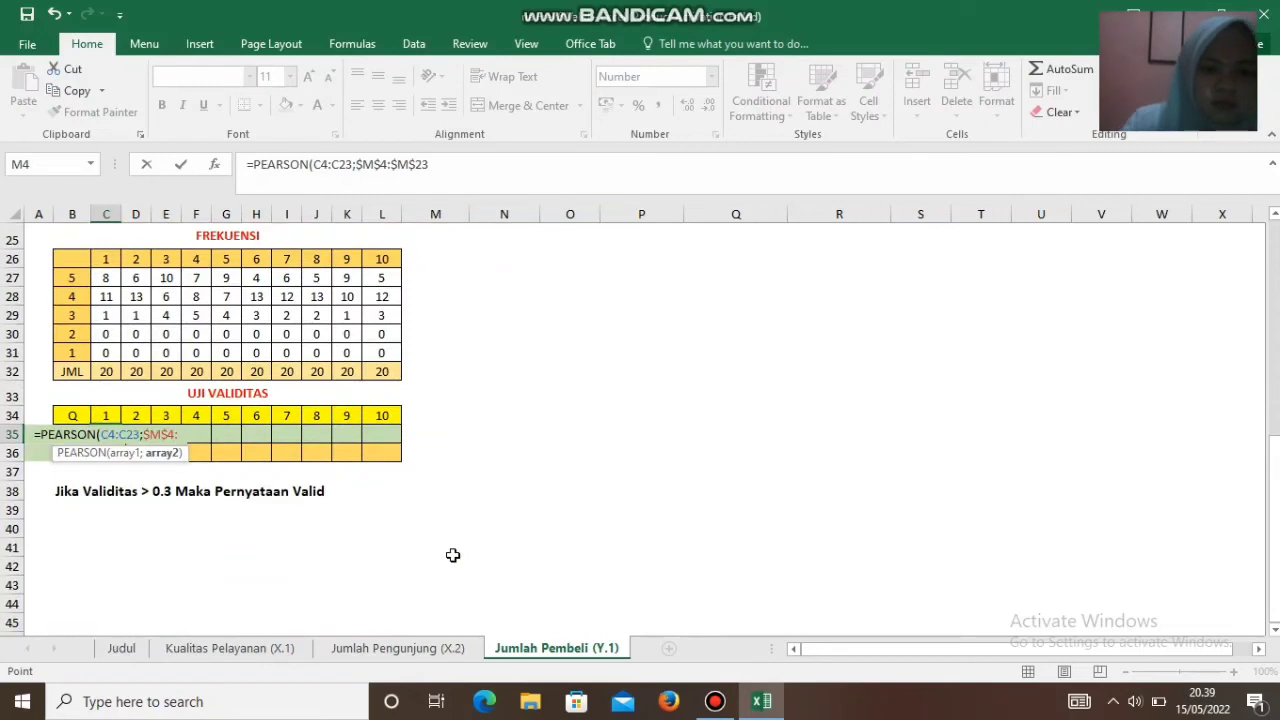
{"action": "type", "text": ")"}
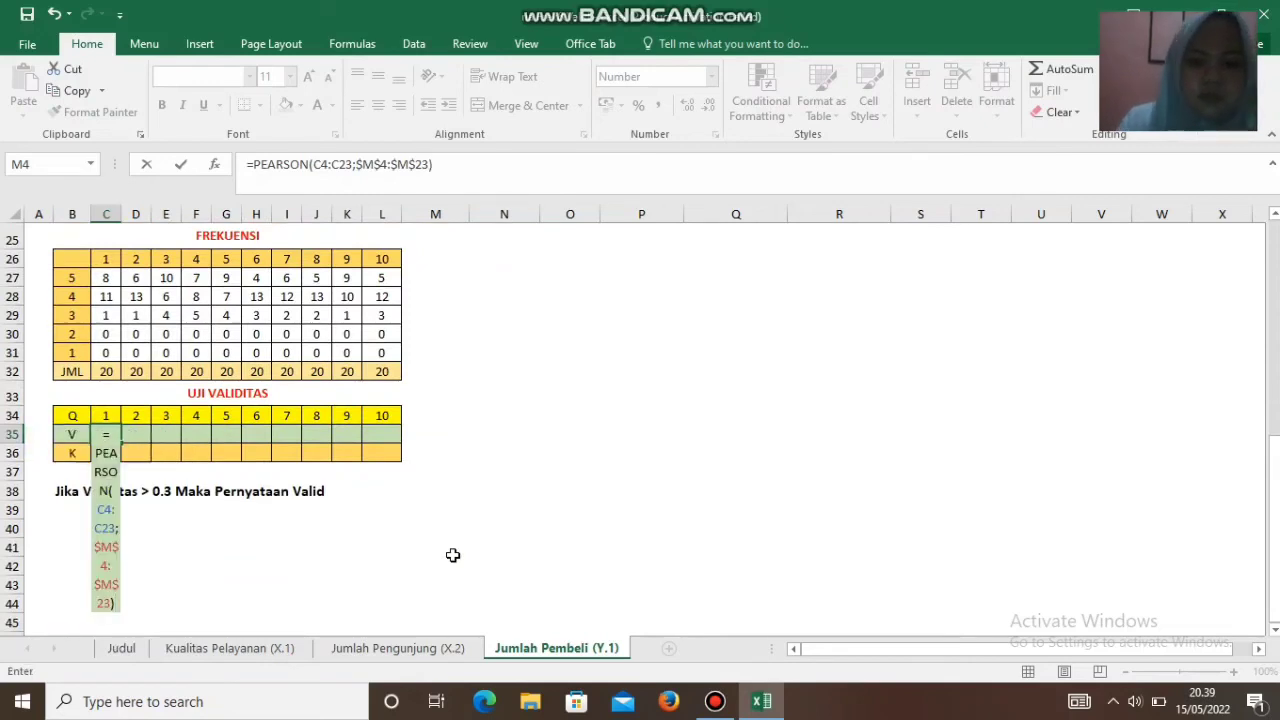
{"action": "key", "text": "Return"}
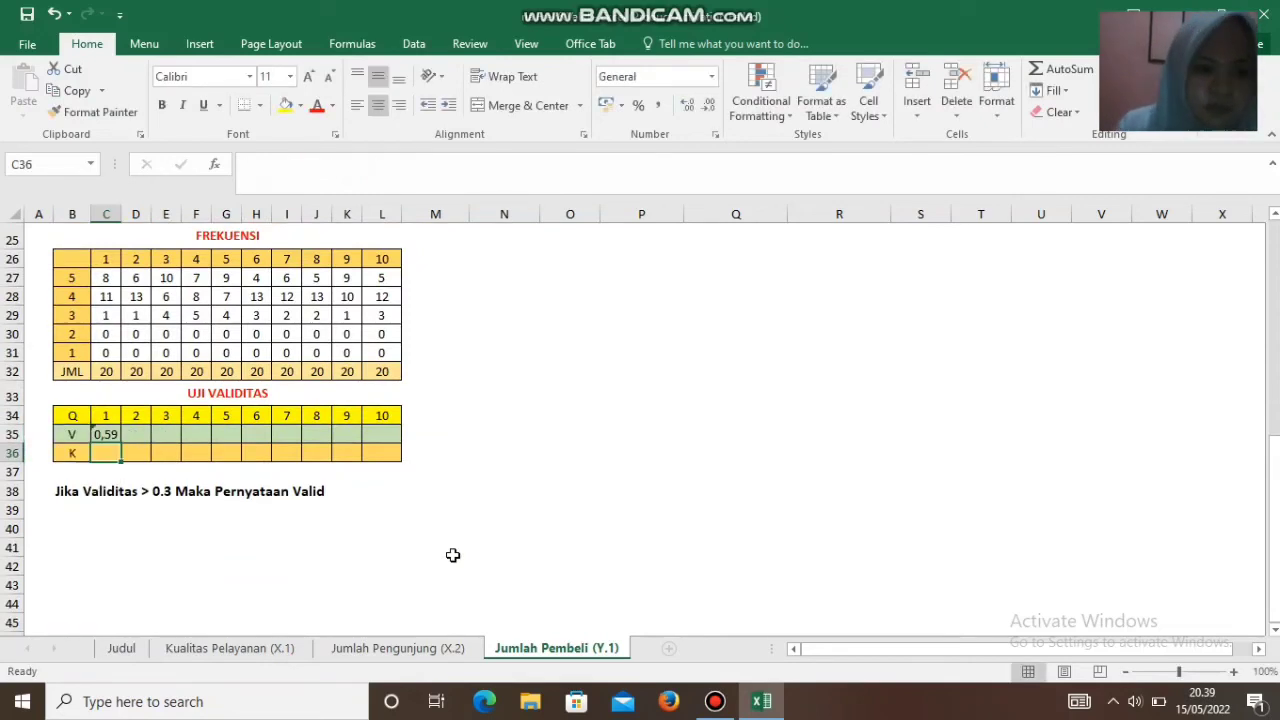
Step: Fill the C35 Pearson formula across to L35 of the Jumlah Pembeli UJI VALIDITAS table and copy the range C35:L35
{"action": "left_click", "coordinate": [112, 433]}
{"action": "left_click_drag", "start_coordinate": [118, 438], "coordinate": [390, 430]}
{"action": "key", "text": "ctrl+c"}
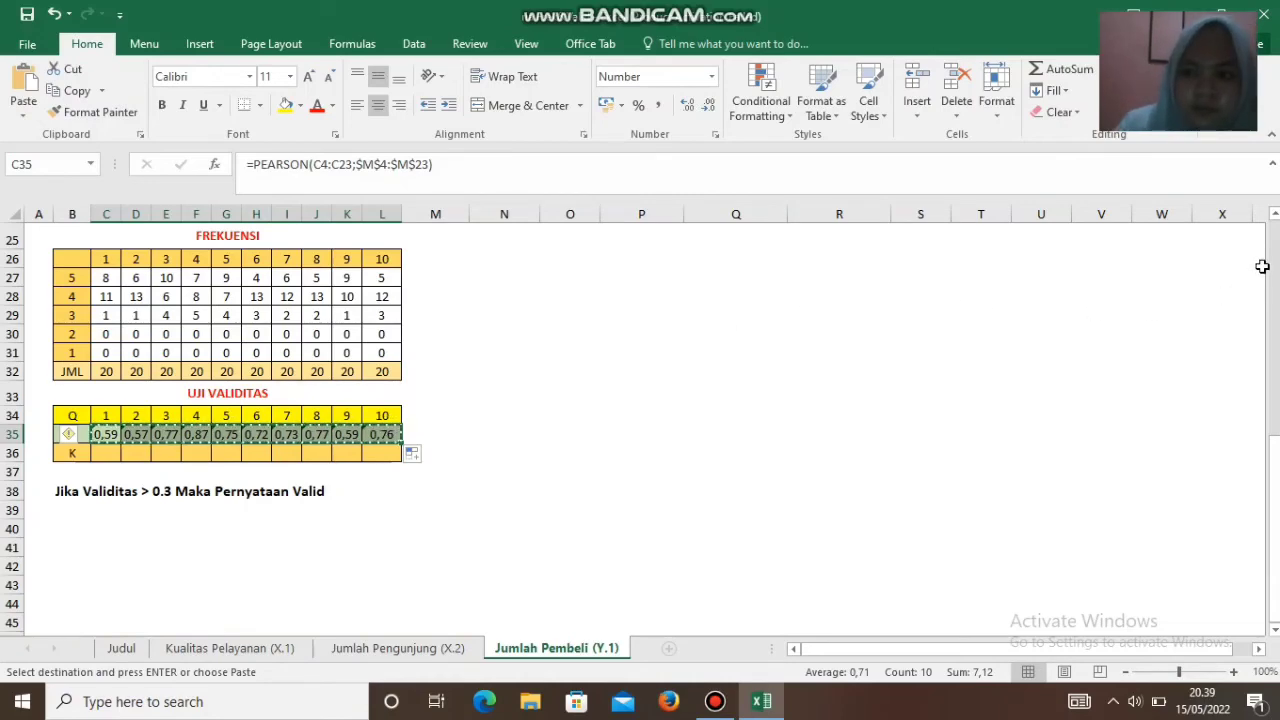
Step: Paste the copied results as transposed values into the Jumlah Pembeli TABEL VALIDITAS, filling TK. Validitas from Q4
{"action": "left_click_drag", "start_coordinate": [1274, 263], "coordinate": [1275, 248]}
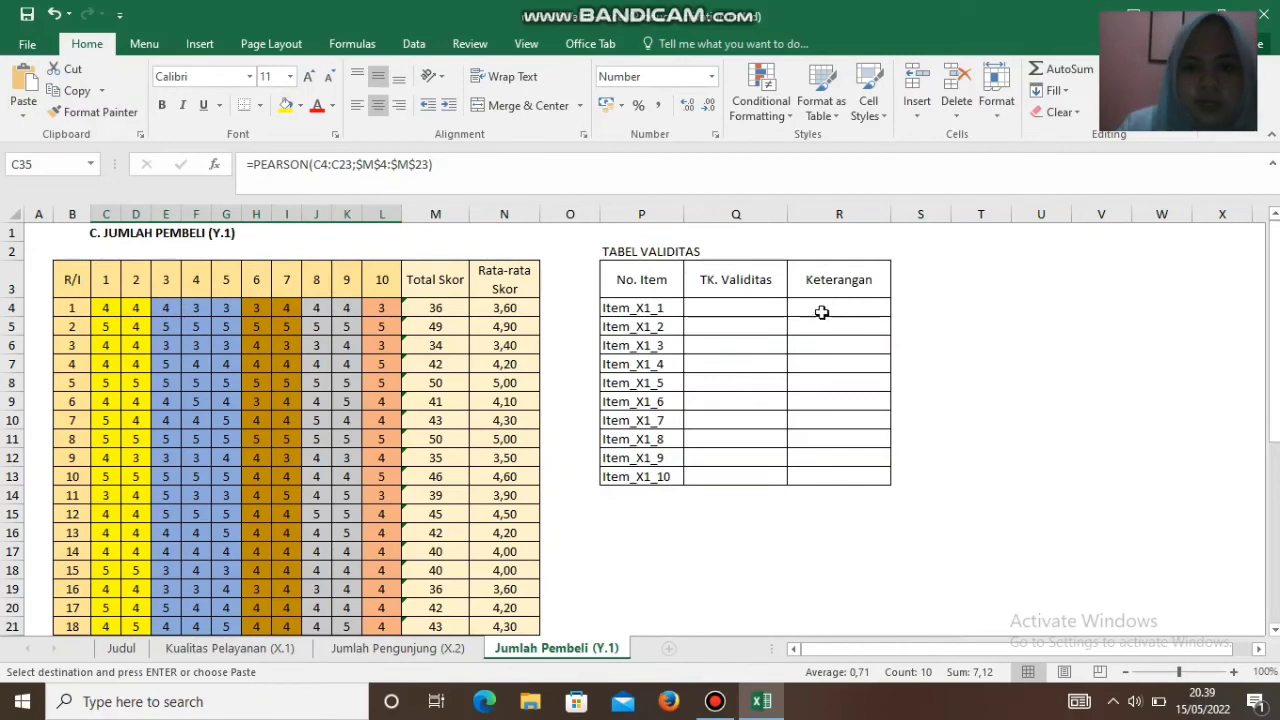
{"action": "left_click", "coordinate": [773, 313]}
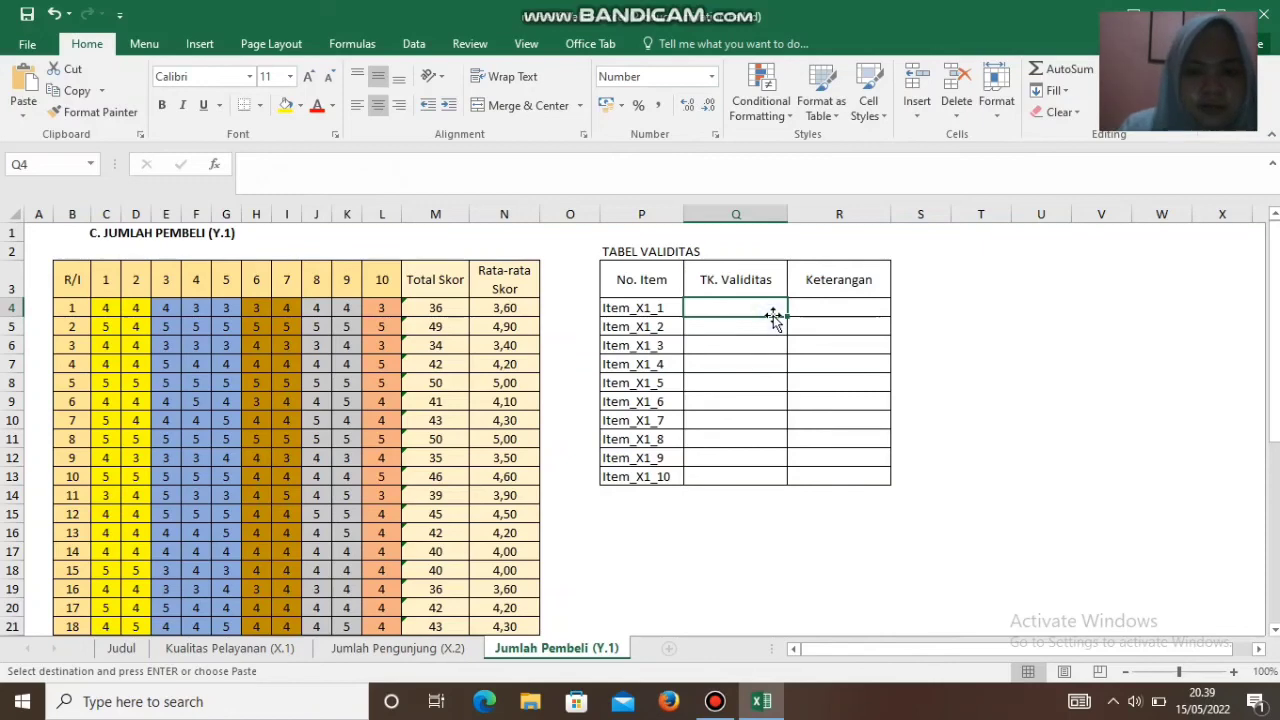
{"action": "right_click", "coordinate": [766, 312]}
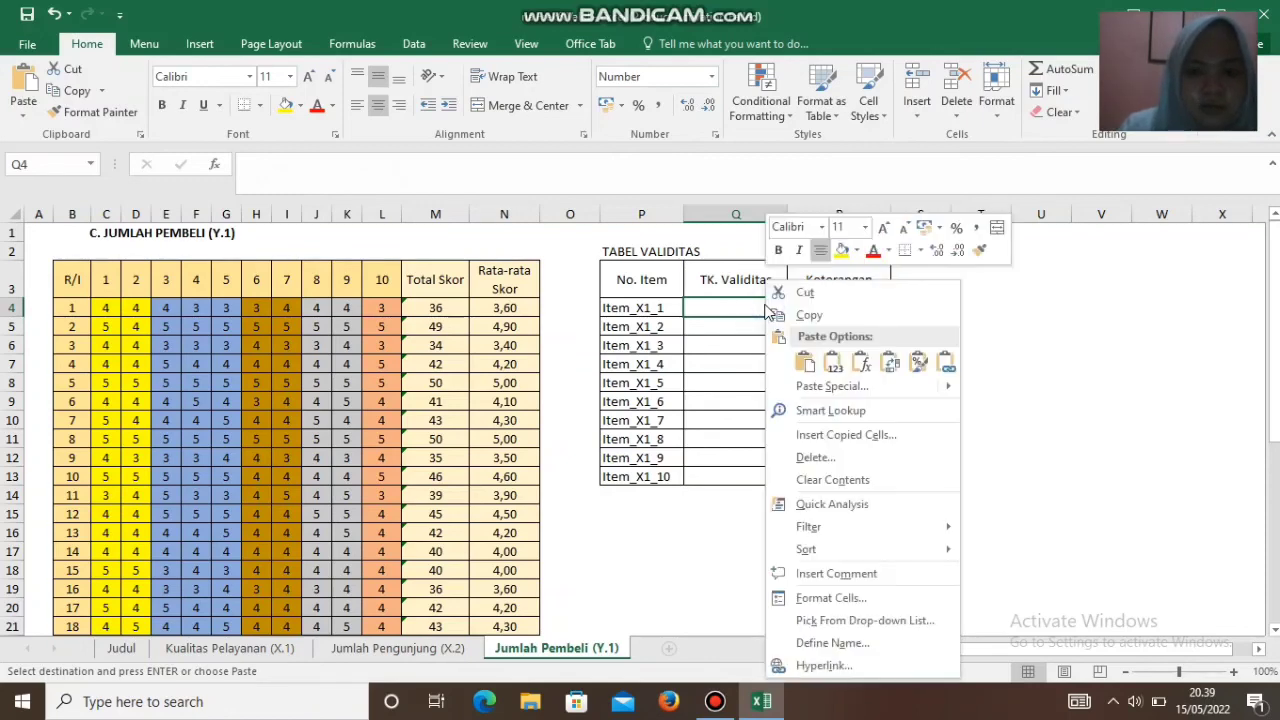
{"action": "left_click", "coordinate": [817, 380]}
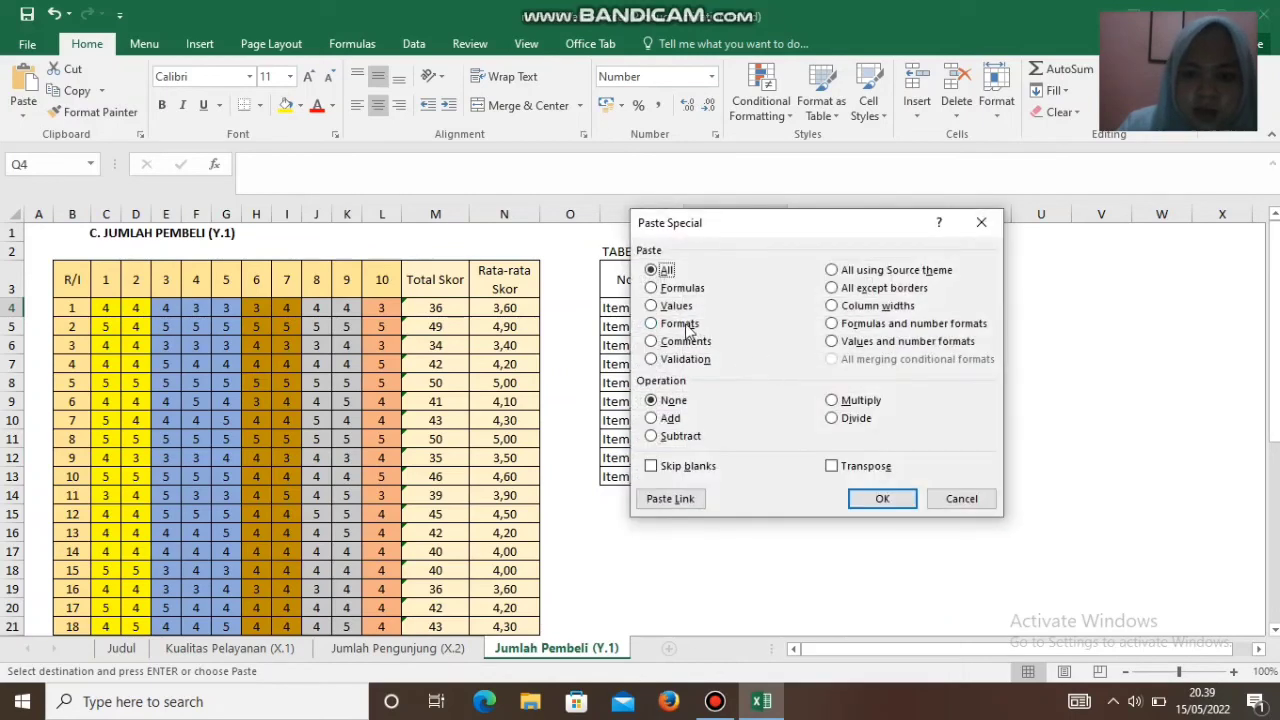
{"action": "left_click", "coordinate": [652, 306]}
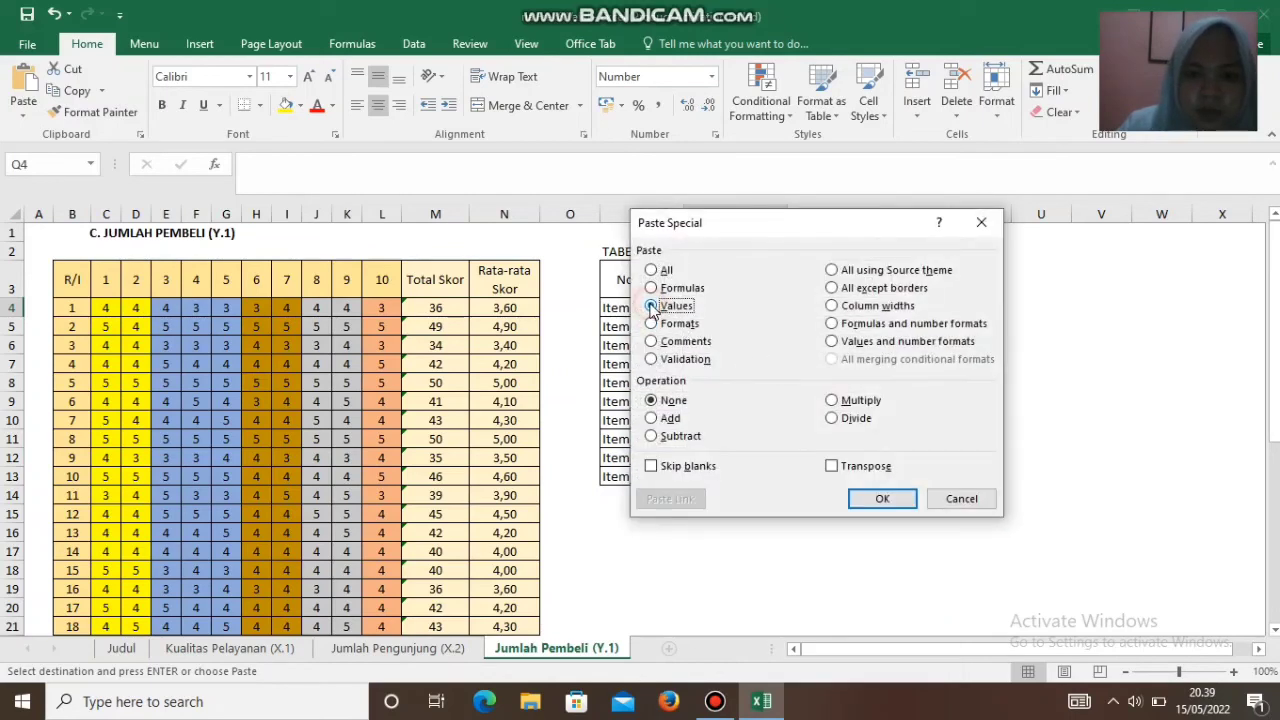
{"action": "left_click", "coordinate": [832, 467]}
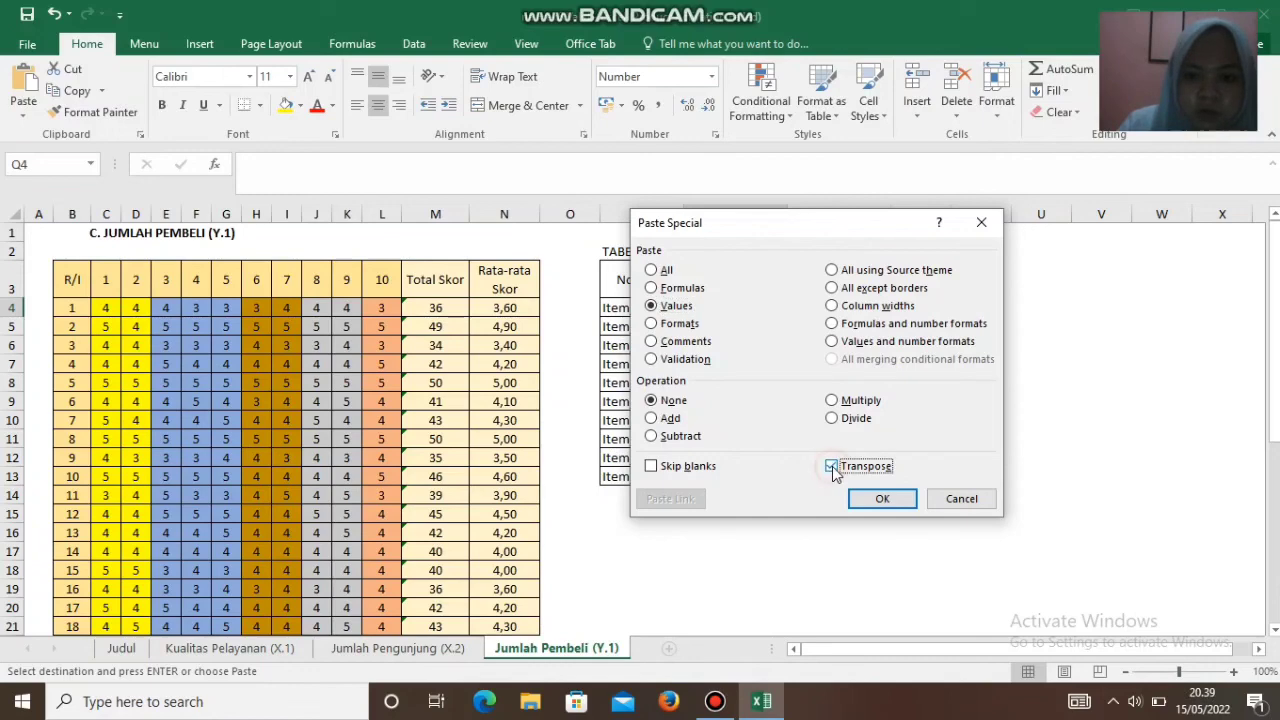
{"action": "left_click", "coordinate": [880, 499]}
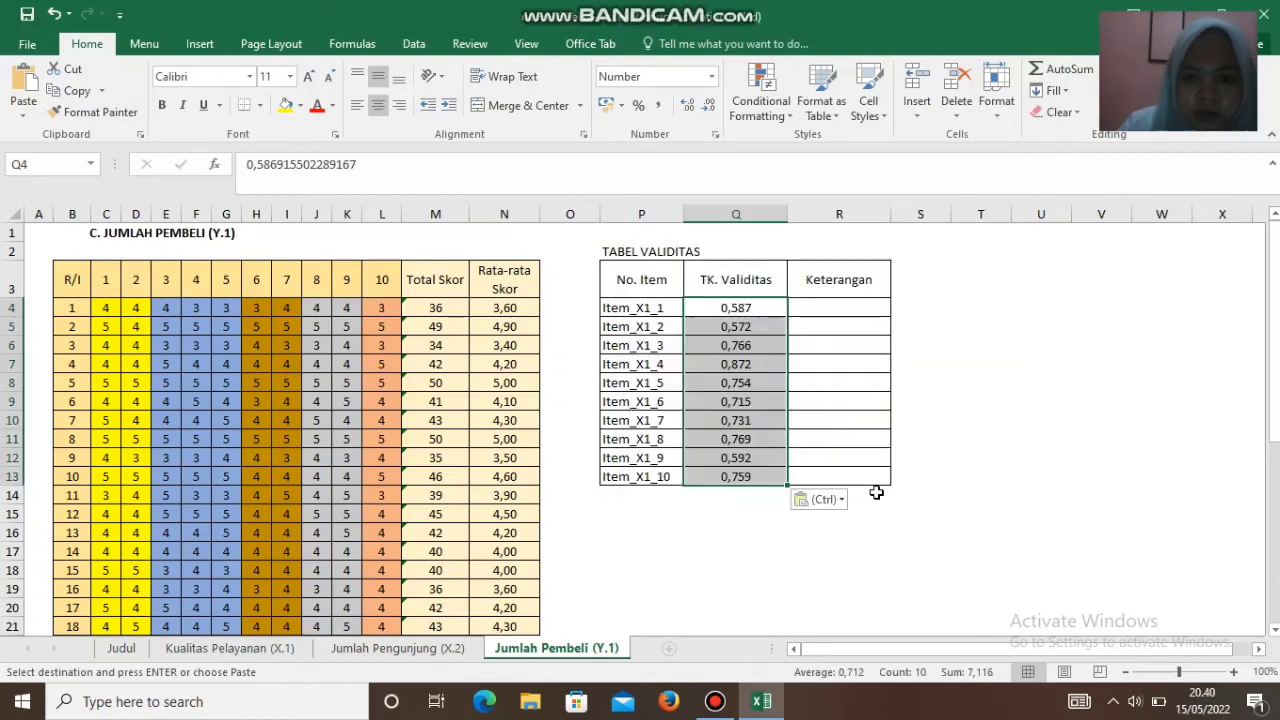
{"action": "left_click", "coordinate": [850, 310]}
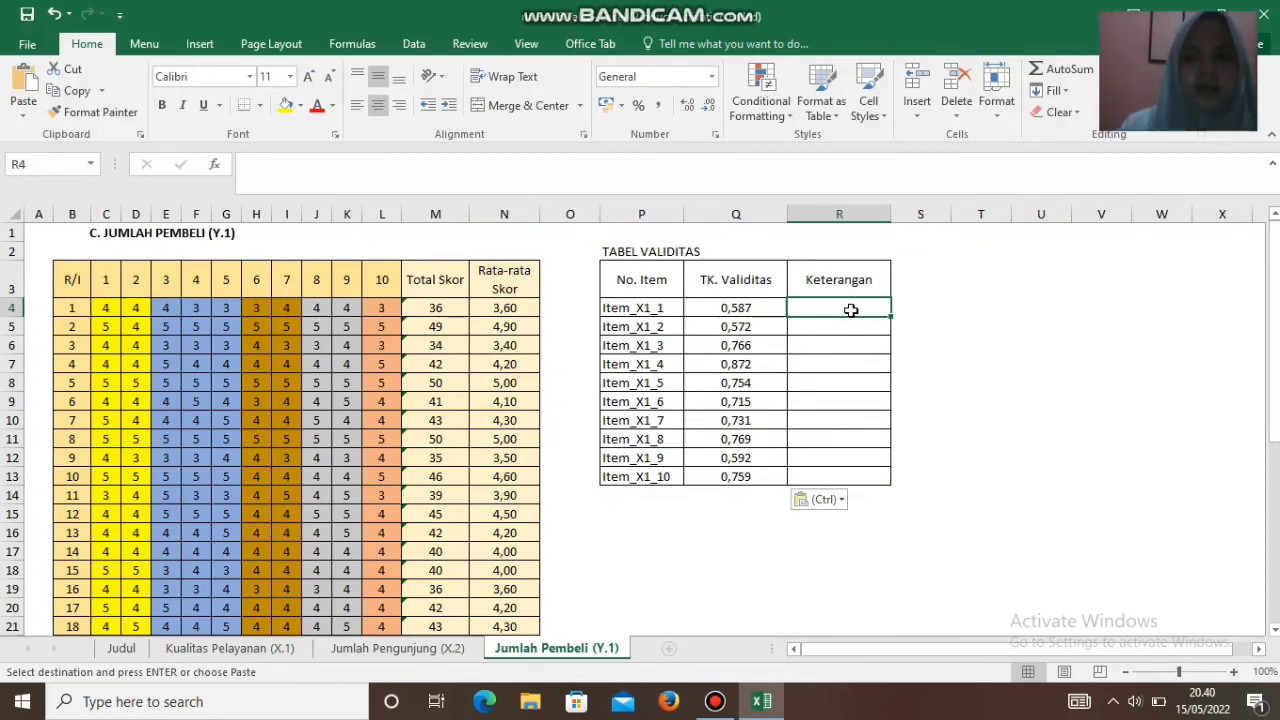
{"action": "key", "text": "Tab"}
{"action": "key", "text": "Tab"}
{"action": "type", "text": "V"}
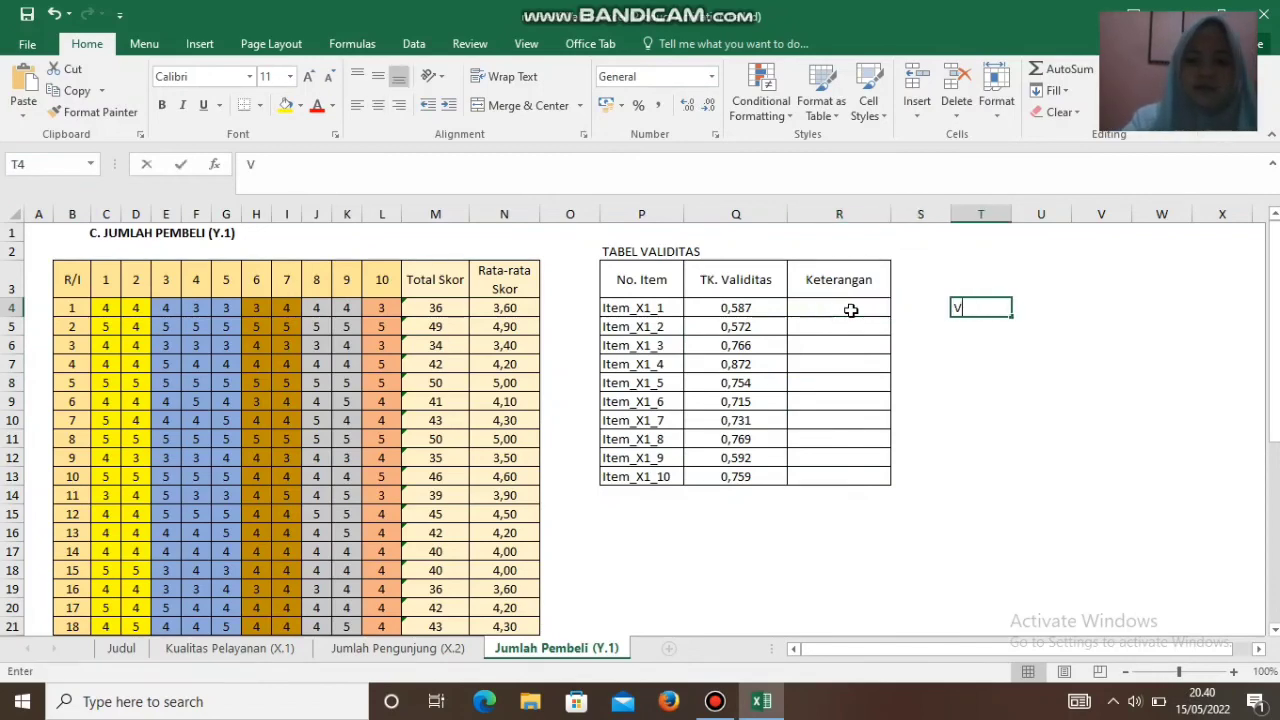
{"action": "key", "text": "BackSpace"}
Step: Enter VALID in R4 of the Jumlah Pembeli Keterangan column and fill it down to R13
{"action": "double_click", "coordinate": [839, 310]}
{"action": "type", "text": "VA"}
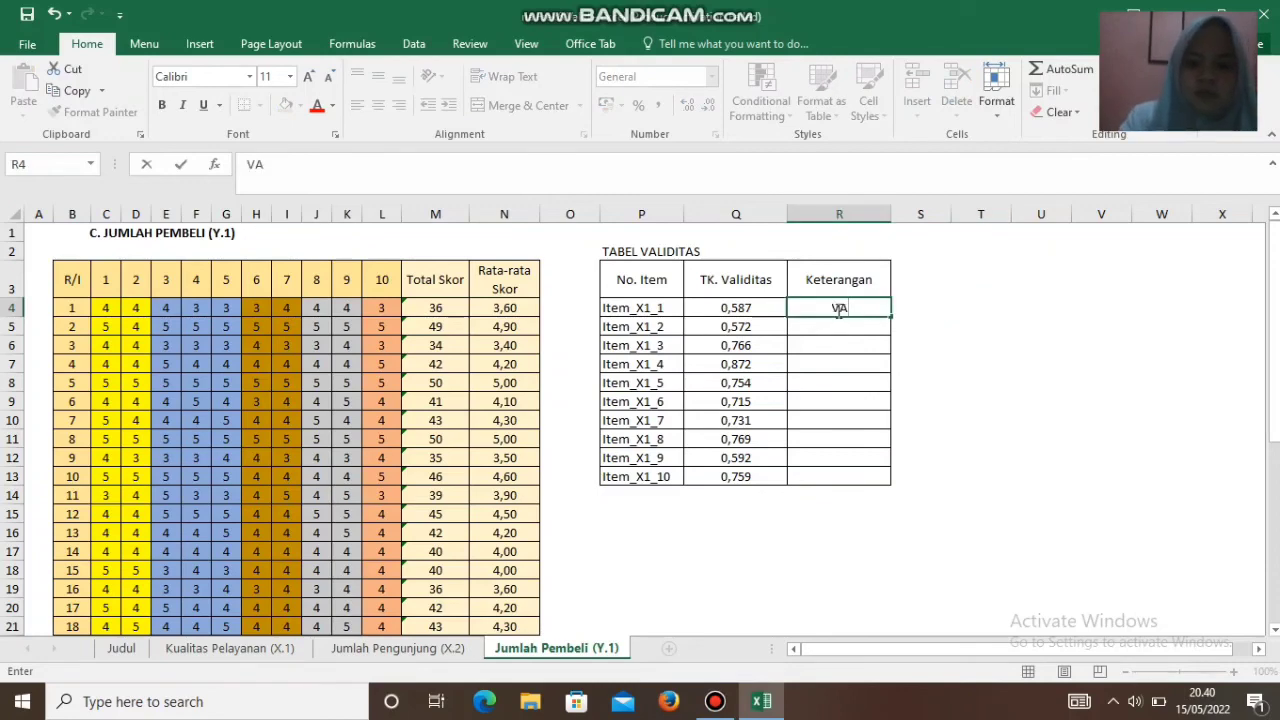
{"action": "type", "text": "LID"}
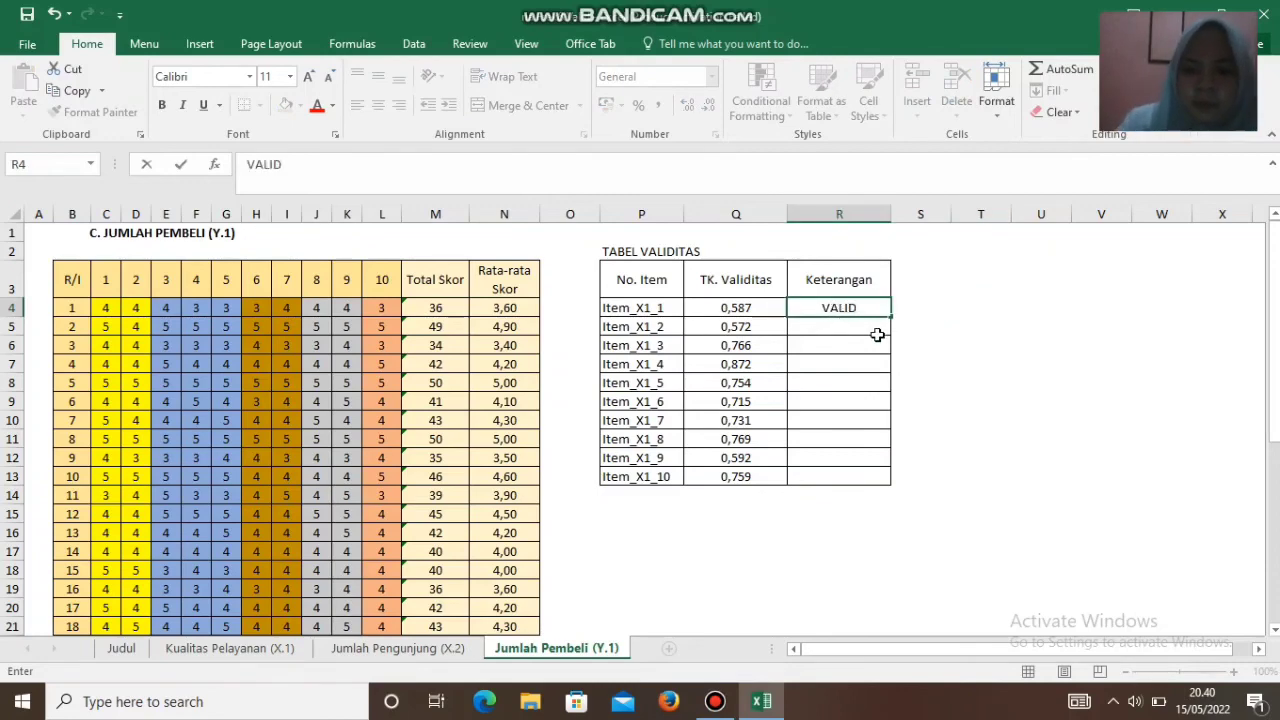
{"action": "left_click_drag", "start_coordinate": [889, 318], "coordinate": [885, 479]}
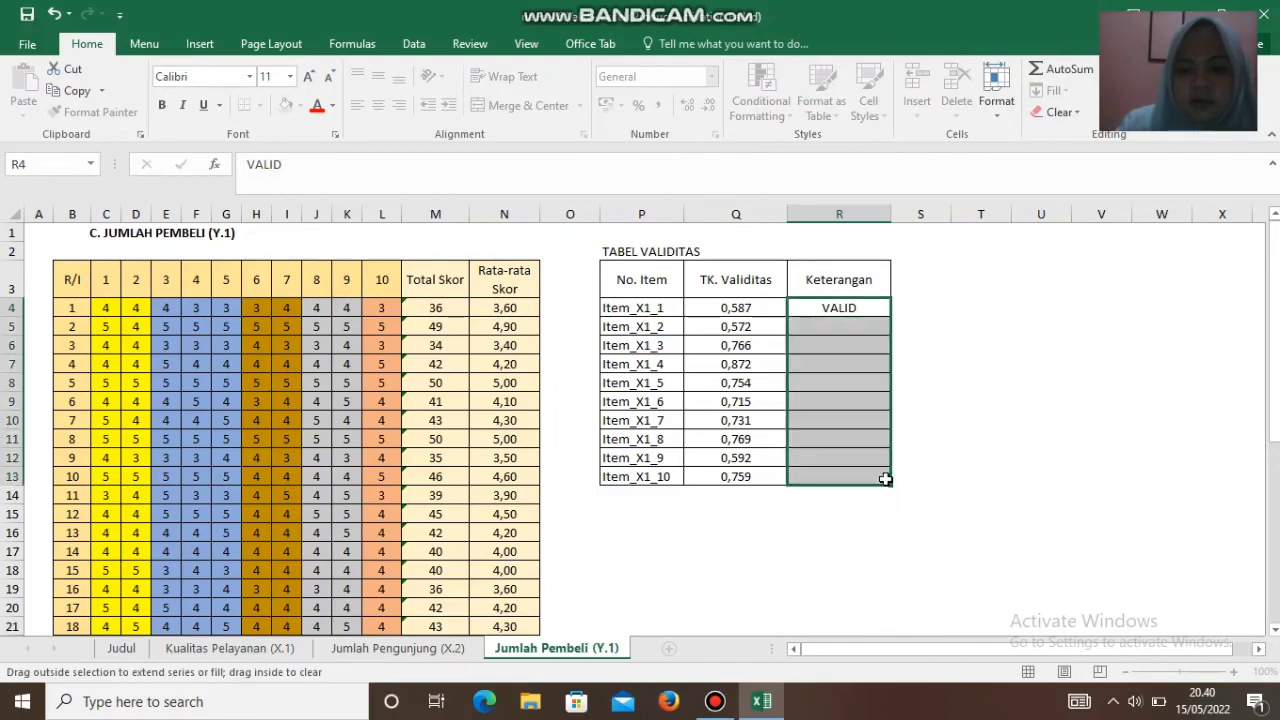